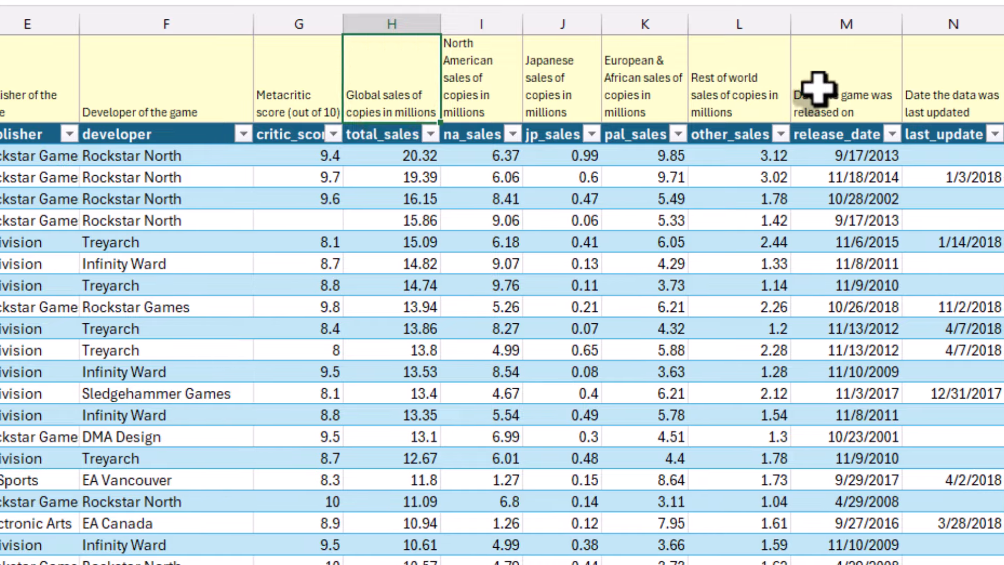
Look through the video game dataset's sales and date columns and its rows down to the end of the table
{"action": "left_click", "coordinate": [824, 89]}
{"action": "left_click", "coordinate": [608, 285]}
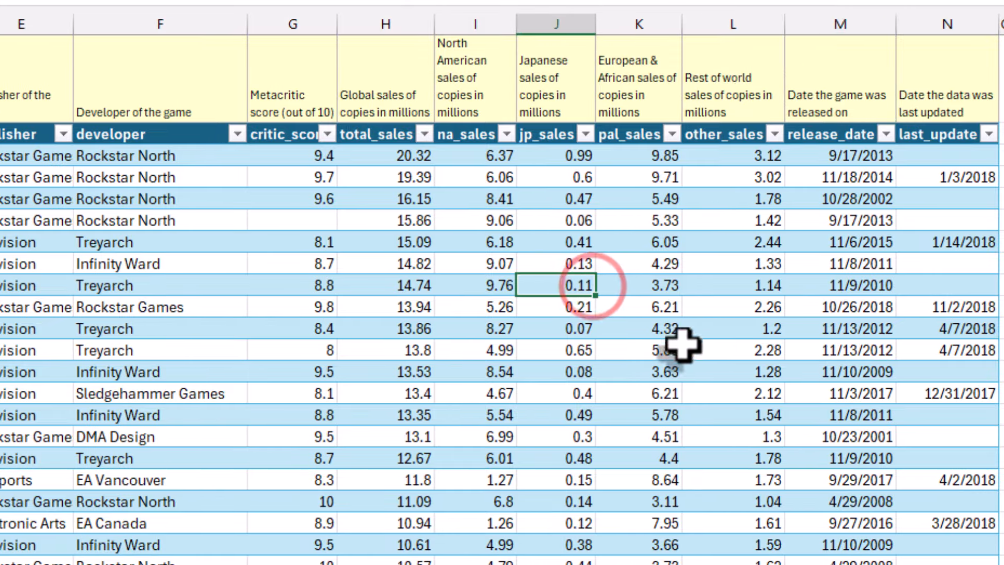
{"action": "scroll", "coordinate": [686, 344], "scroll_direction": "down", "scroll_amount": 20}
{"action": "scroll", "coordinate": [686, 347], "scroll_direction": "down", "scroll_amount": 15}
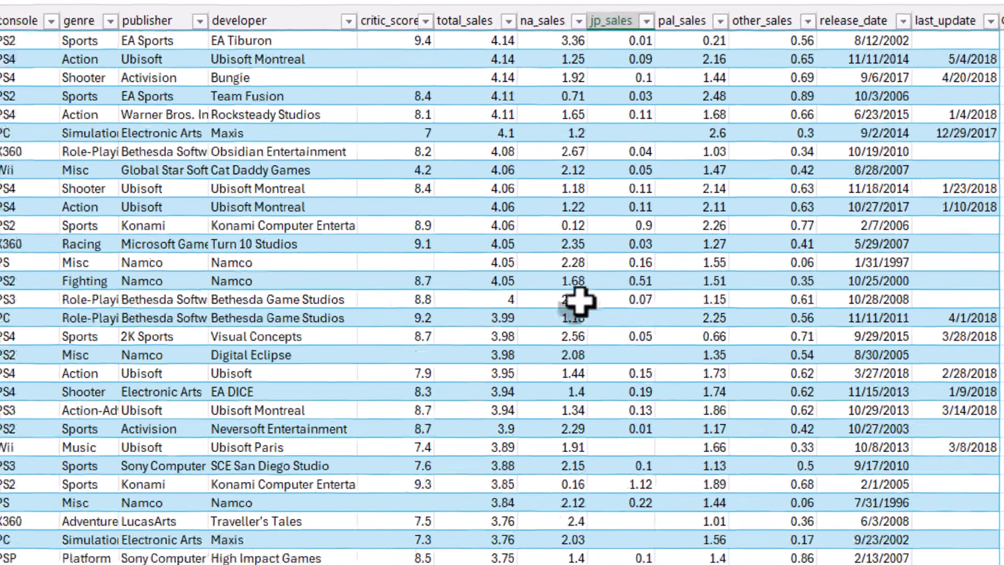
{"action": "left_click", "coordinate": [424, 354]}
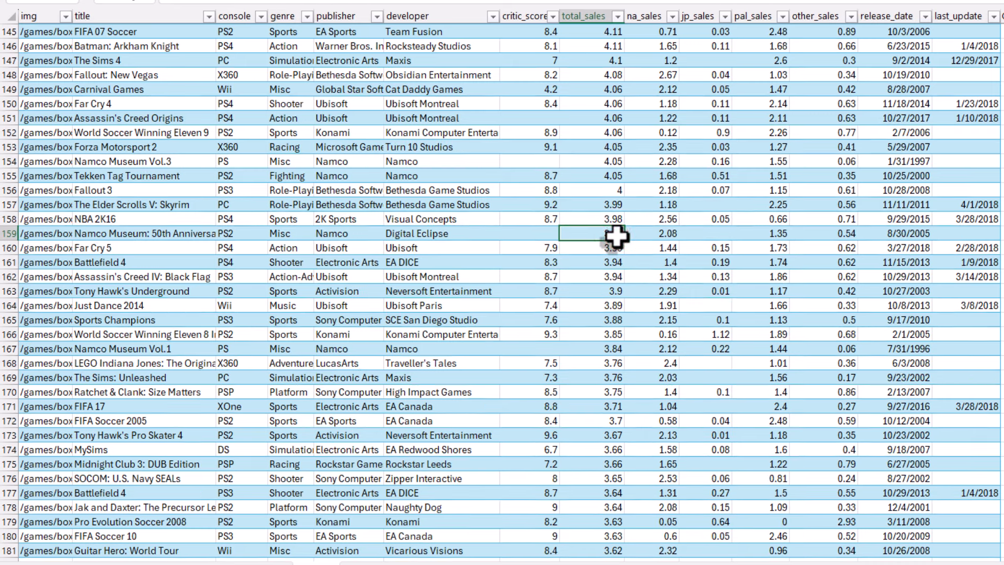
{"action": "key", "text": "ctrl+shift+Down"}
{"action": "scroll", "coordinate": [618, 237], "scroll_direction": "down", "scroll_amount": 6}
{"action": "left_click", "coordinate": [228, 329]}
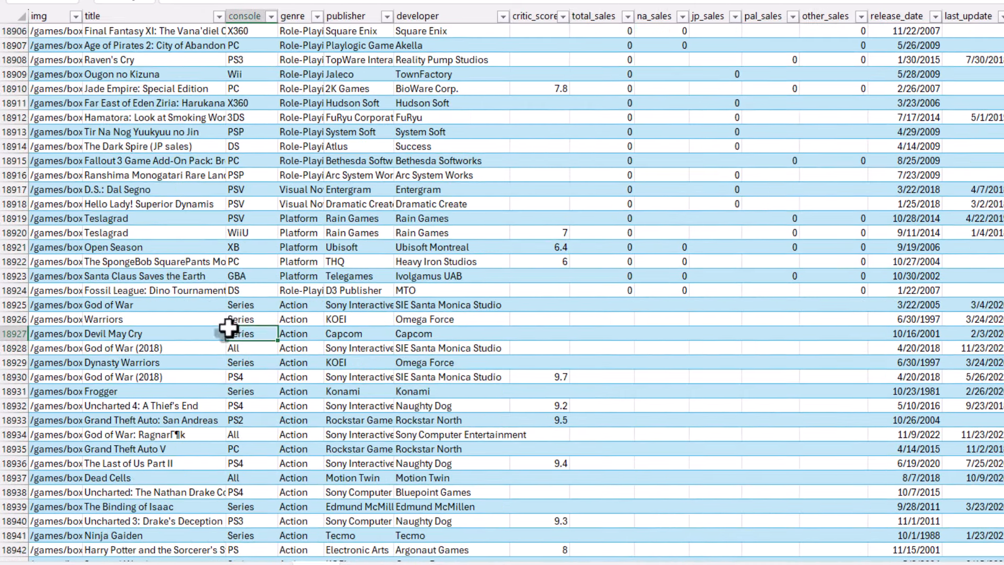
{"action": "key", "text": "ctrl+shift+Down"}
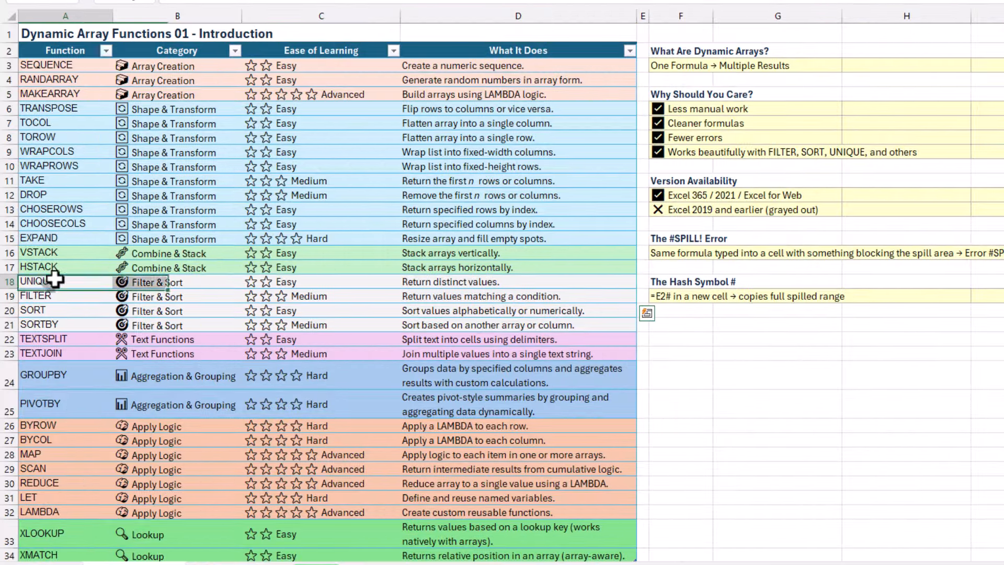
Review the Filter & Sort functions UNIQUE, FILTER, SORT and SORTBY in the introduction sheet's function table
{"action": "left_click_drag", "start_coordinate": [55, 281], "coordinate": [480, 325]}
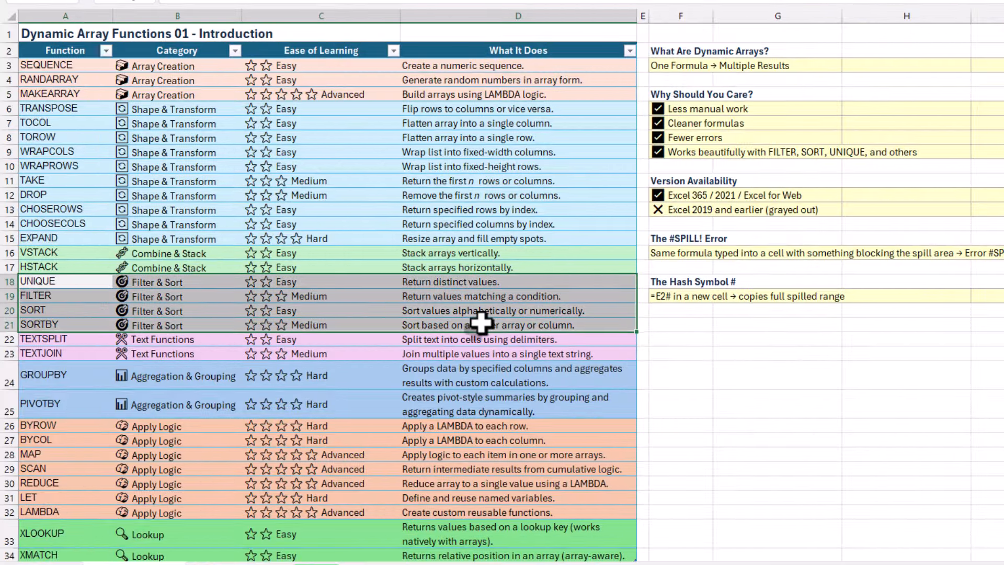
{"action": "left_click", "coordinate": [89, 285]}
{"action": "left_click", "coordinate": [82, 311]}
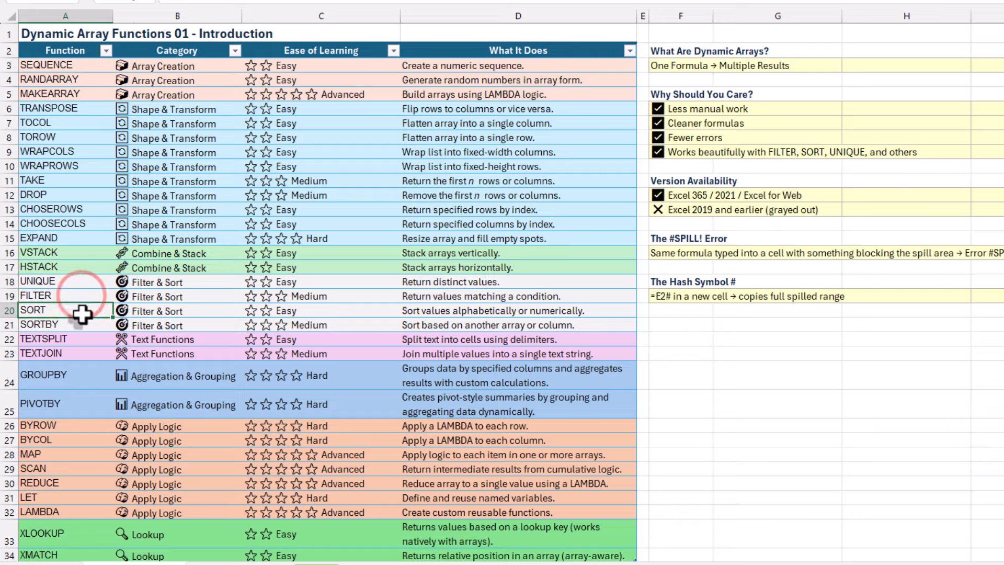
{"action": "left_click", "coordinate": [83, 325]}
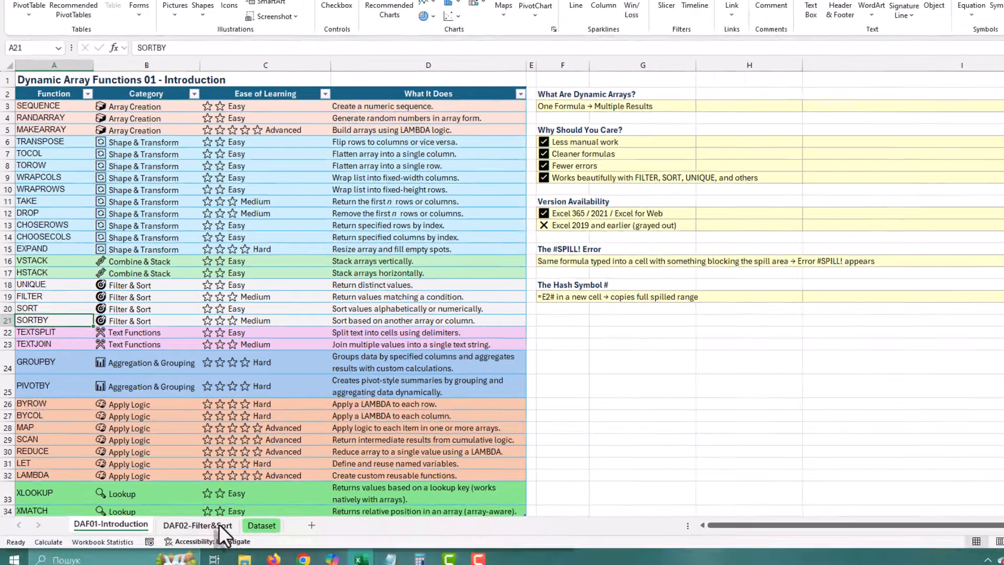
Open the DAF02-Filter&Sort sheet and look over its UNIQUE, FILTER, SORT and SORTBY sections
{"action": "left_click", "coordinate": [219, 526]}
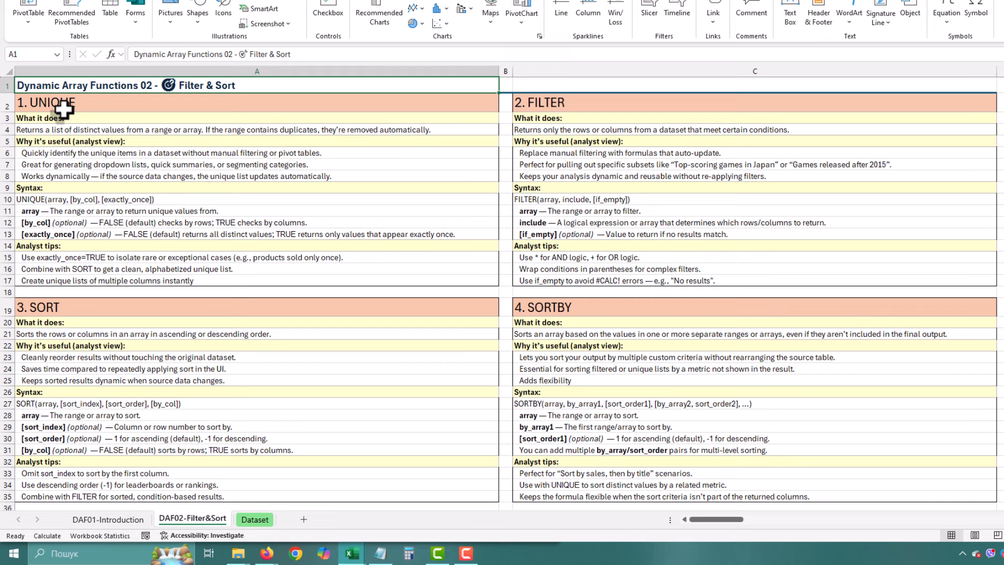
{"action": "left_click", "coordinate": [63, 108]}
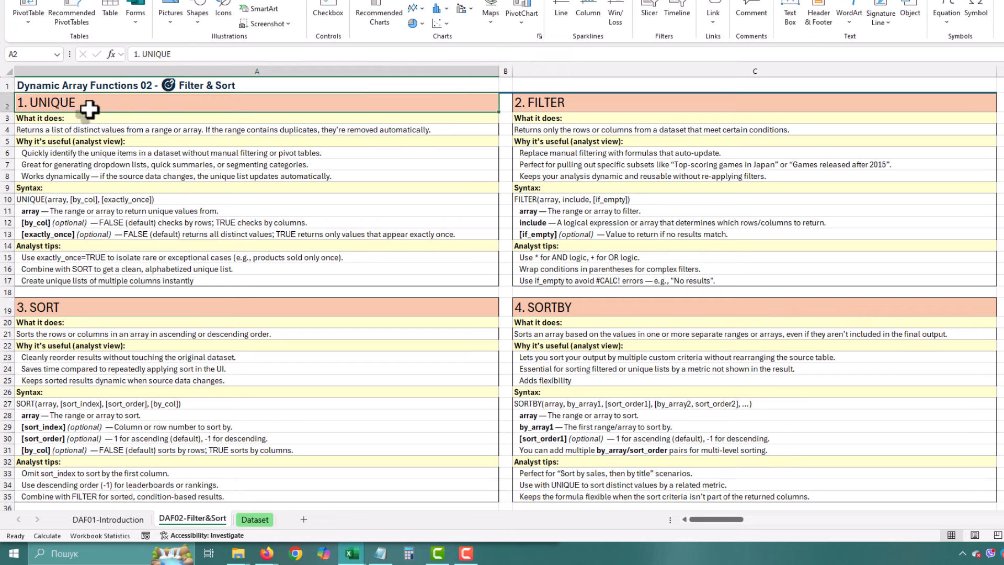
{"action": "left_click", "coordinate": [521, 103]}
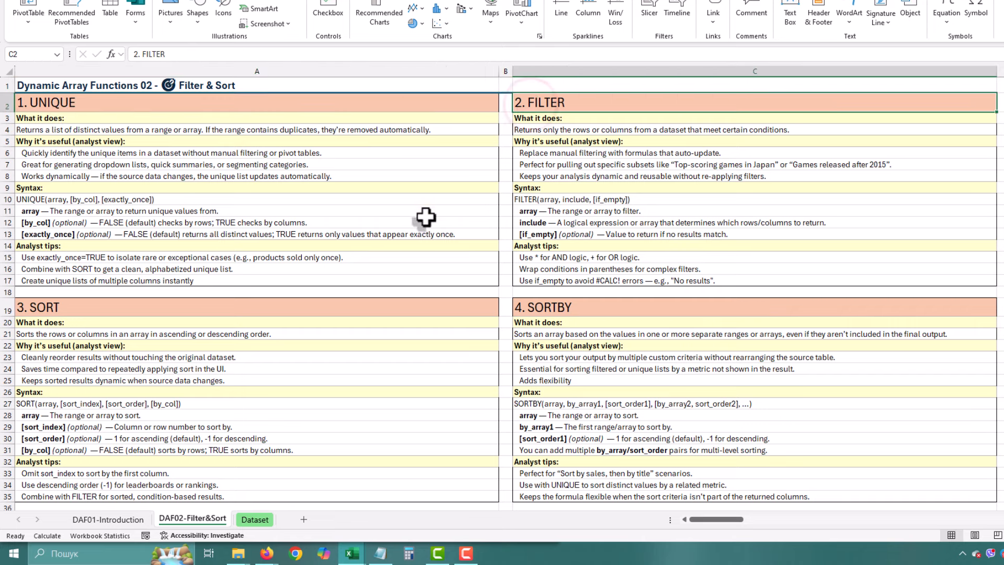
{"action": "left_click", "coordinate": [339, 309]}
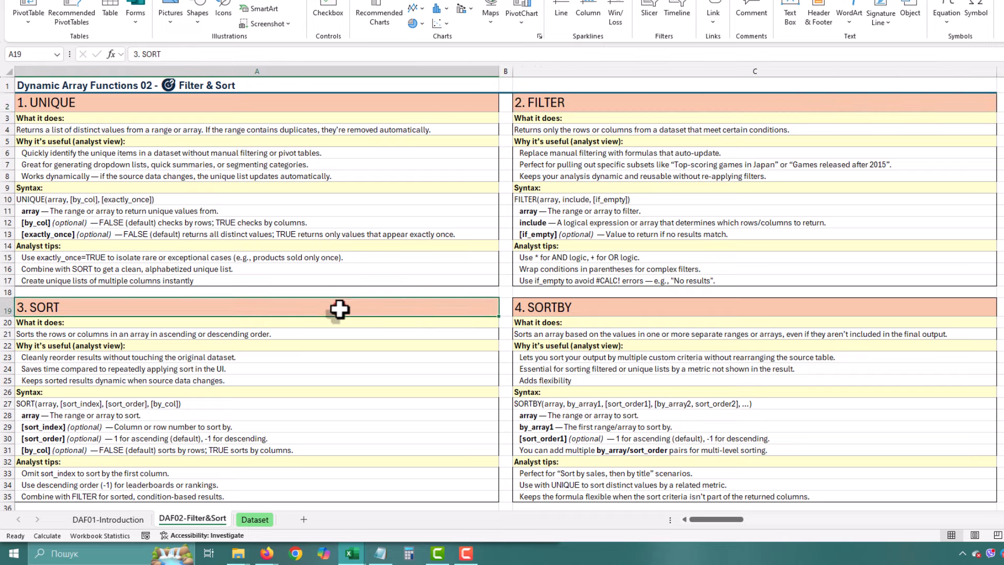
{"action": "left_click", "coordinate": [530, 304]}
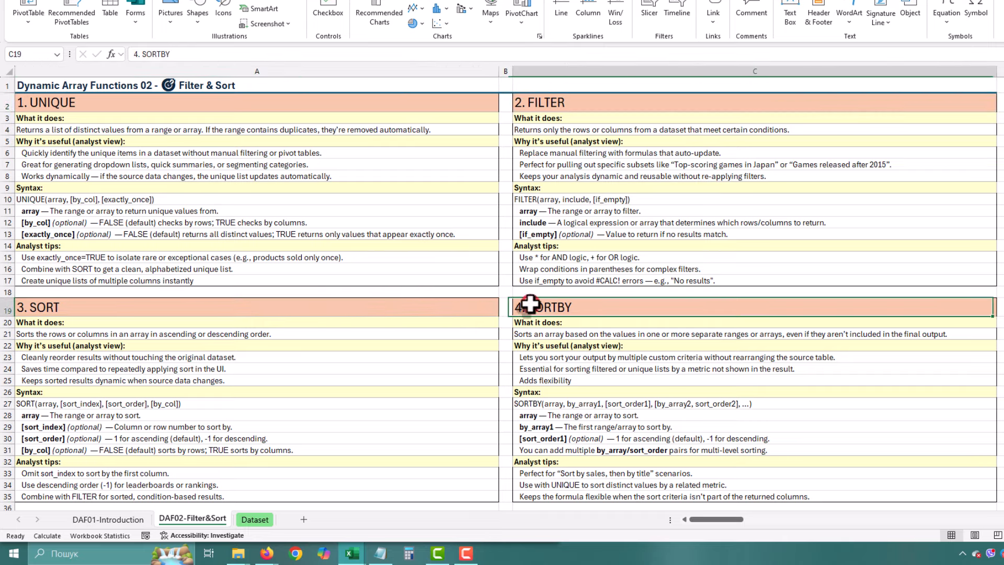
Read the UNIQUE section's description, its syntax arguments array, by_col and exactly_once, and the analyst tips
{"action": "left_click", "coordinate": [88, 101]}
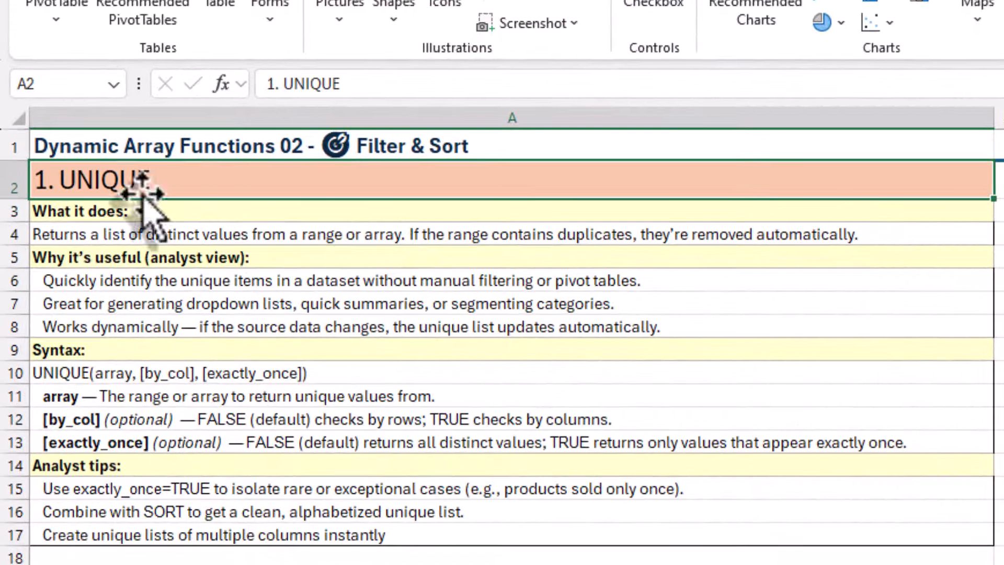
{"action": "left_click", "coordinate": [73, 232]}
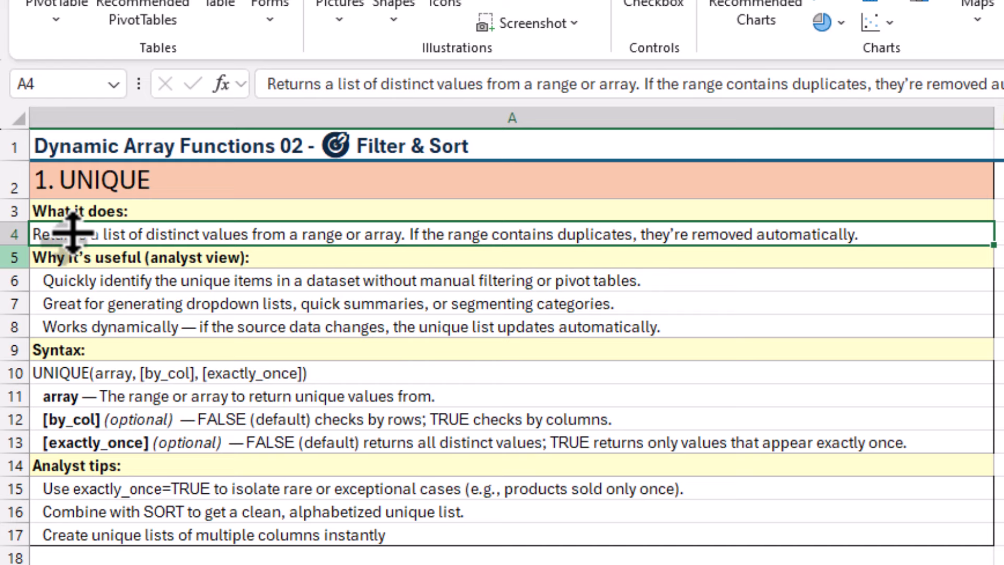
{"action": "left_click", "coordinate": [81, 376]}
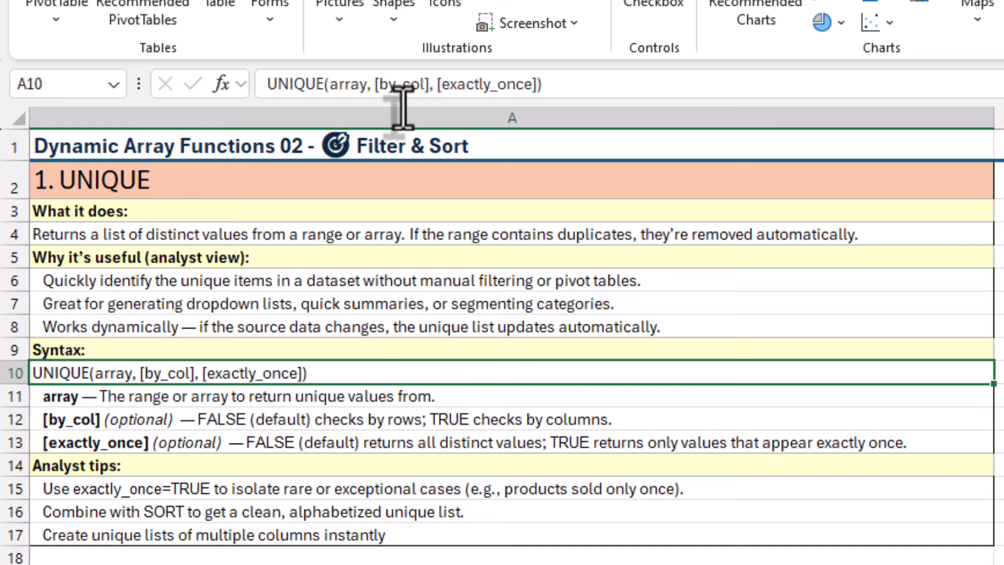
{"action": "left_click", "coordinate": [332, 84]}
{"action": "left_click", "coordinate": [408, 84]}
{"action": "left_click", "coordinate": [470, 84]}
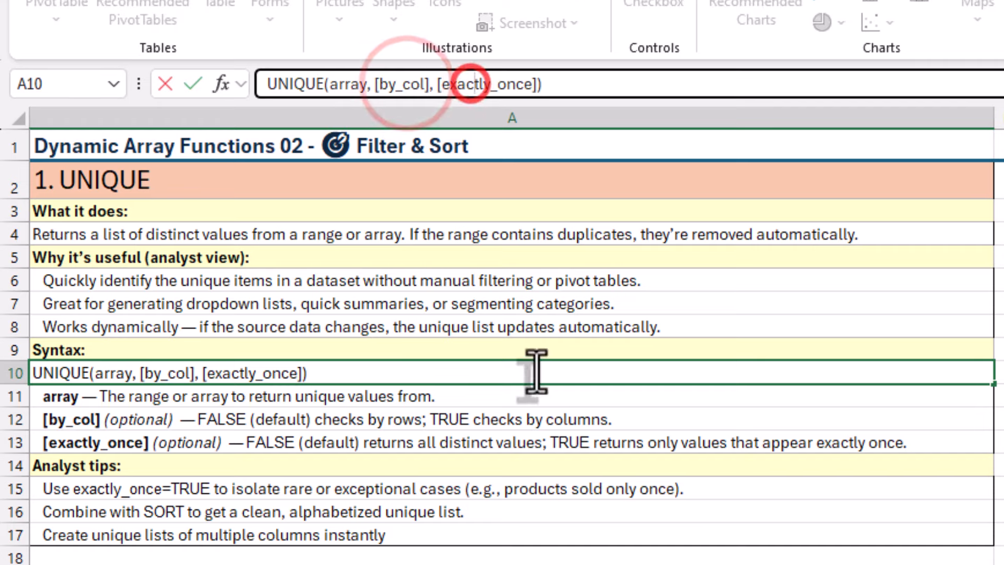
{"action": "left_click", "coordinate": [574, 521]}
{"action": "left_click", "coordinate": [265, 484]}
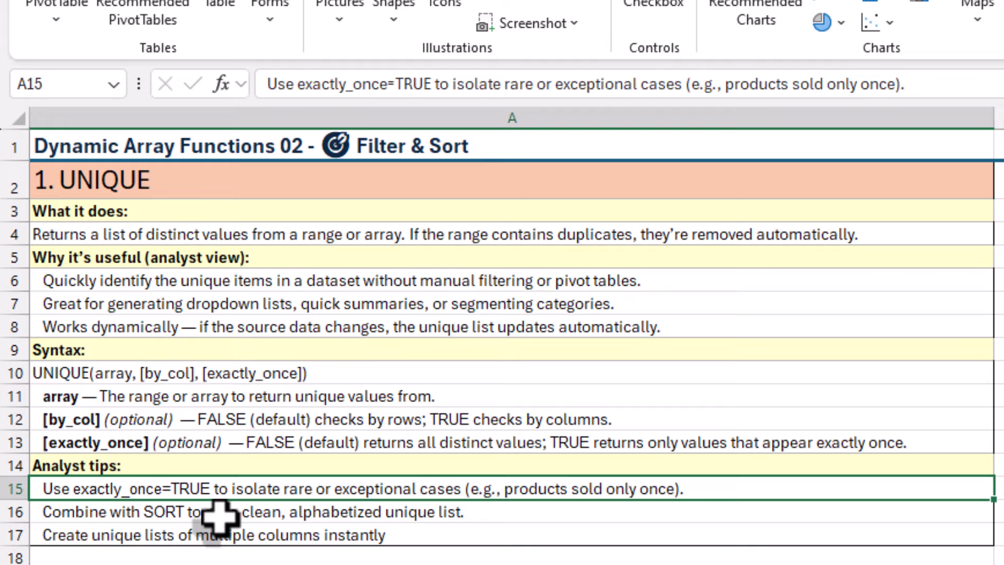
{"action": "left_click", "coordinate": [219, 513]}
{"action": "left_click", "coordinate": [218, 534]}
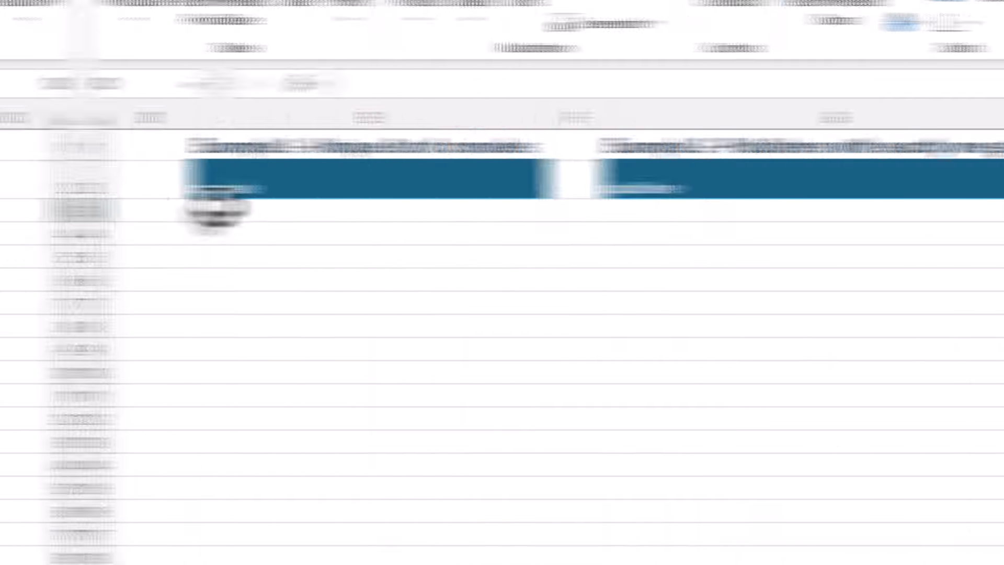
Under the Example 1 console heading, enter =UNIQUE(Data[console]) in E3, referencing the console column on the Dataset sheet
{"action": "left_click", "coordinate": [150, 206]}
{"action": "left_click", "coordinate": [197, 131]}
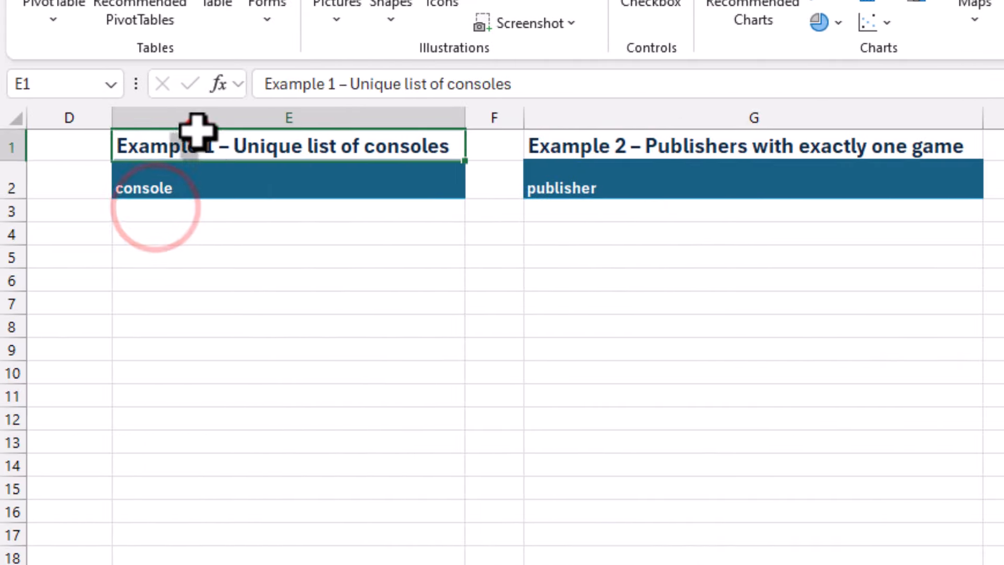
{"action": "left_click_drag", "start_coordinate": [352, 83], "coordinate": [529, 97]}
{"action": "key", "text": "Return"}
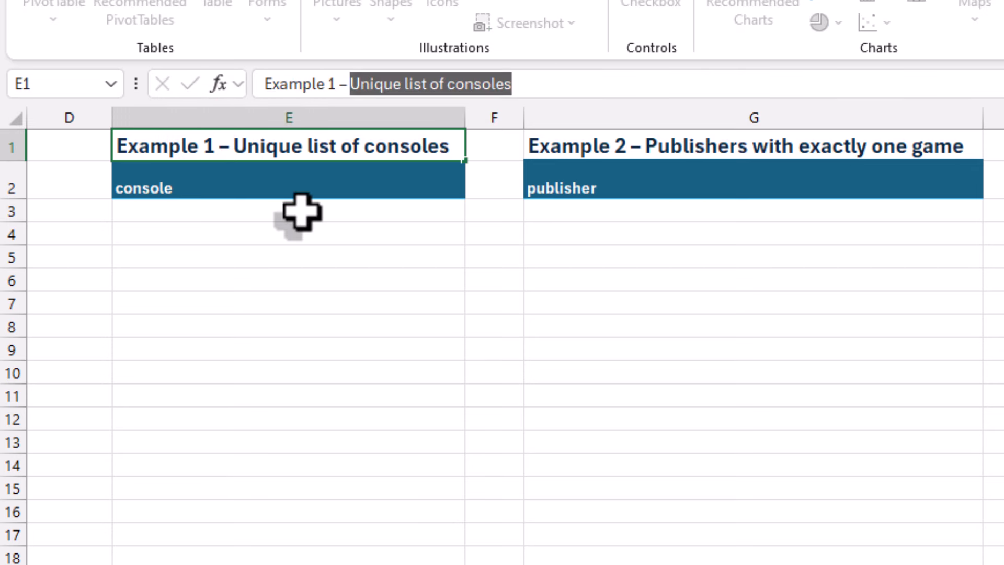
{"action": "left_click", "coordinate": [301, 212]}
{"action": "type", "text": "="}
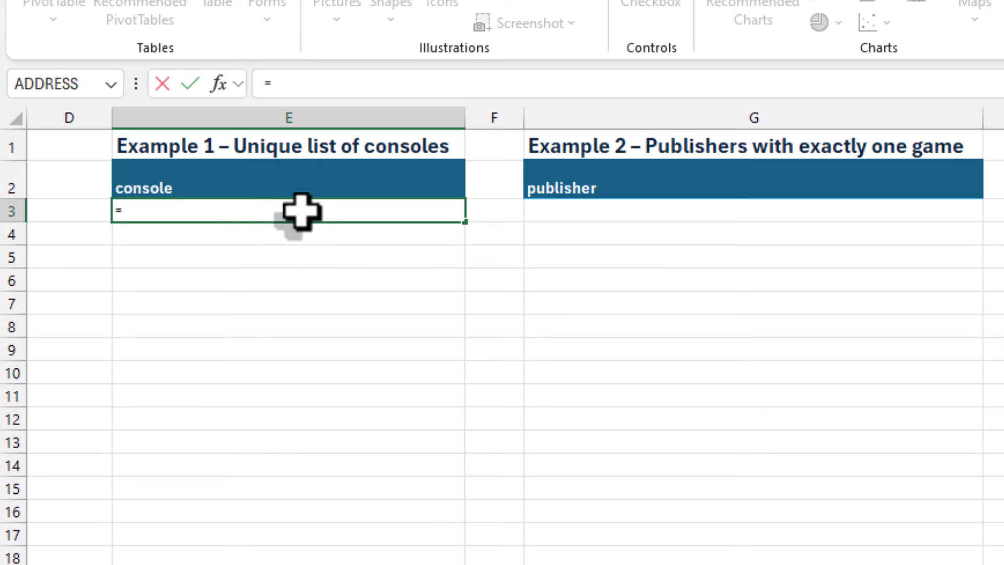
{"action": "type", "text": "un"}
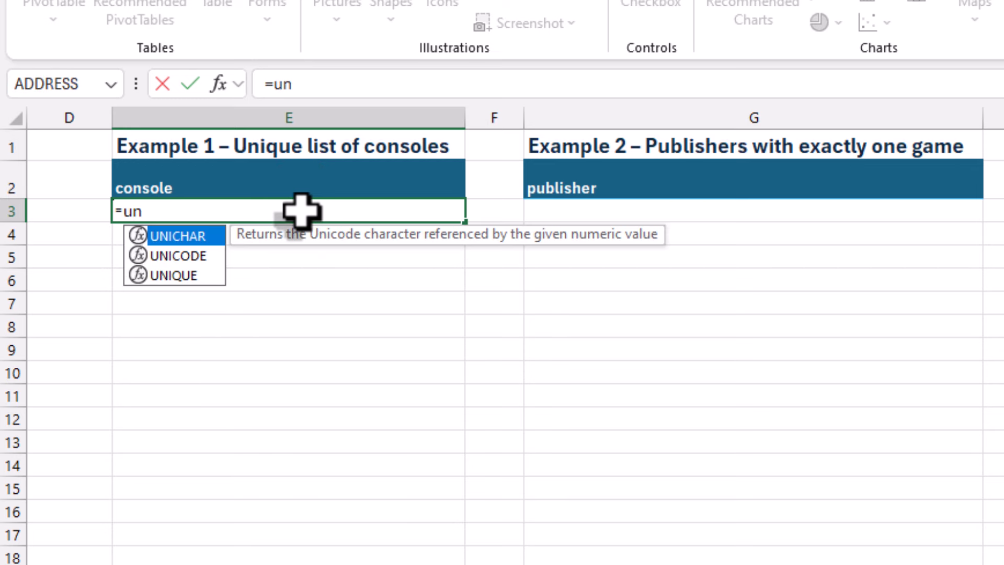
{"action": "type", "text": "ique("}
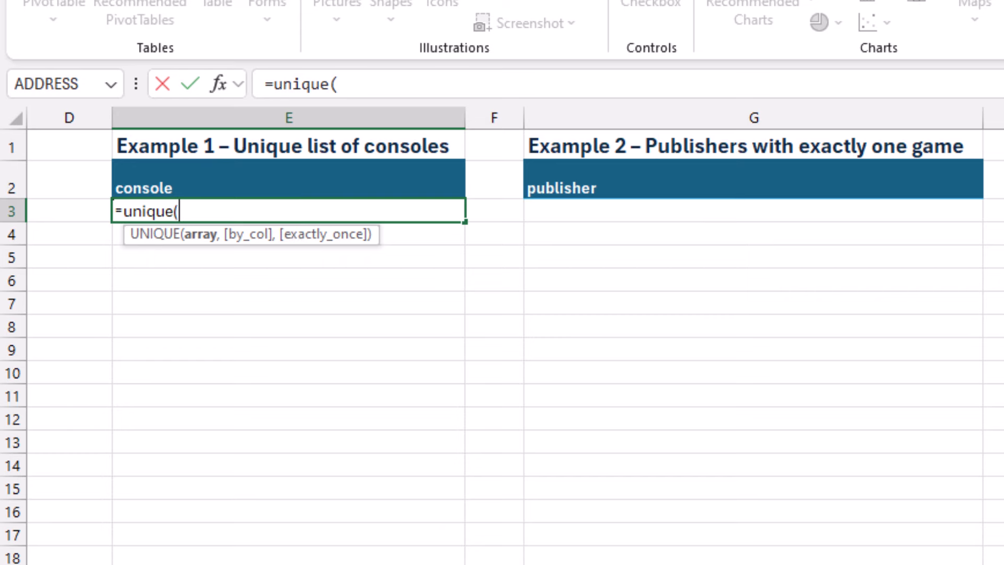
{"action": "key", "text": "ctrl+Page_Up"}
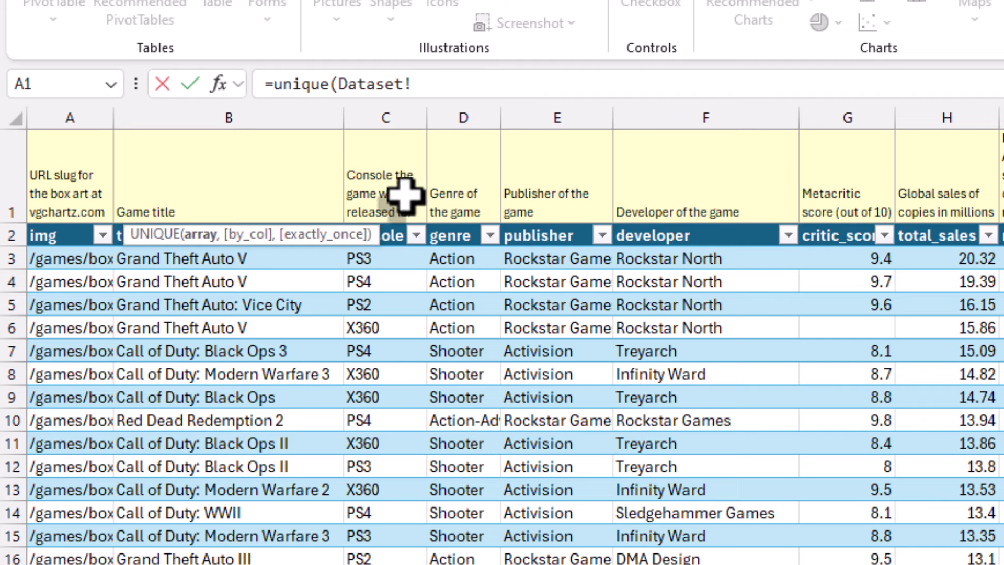
{"action": "left_click", "coordinate": [390, 307]}
{"action": "left_click", "coordinate": [379, 161]}
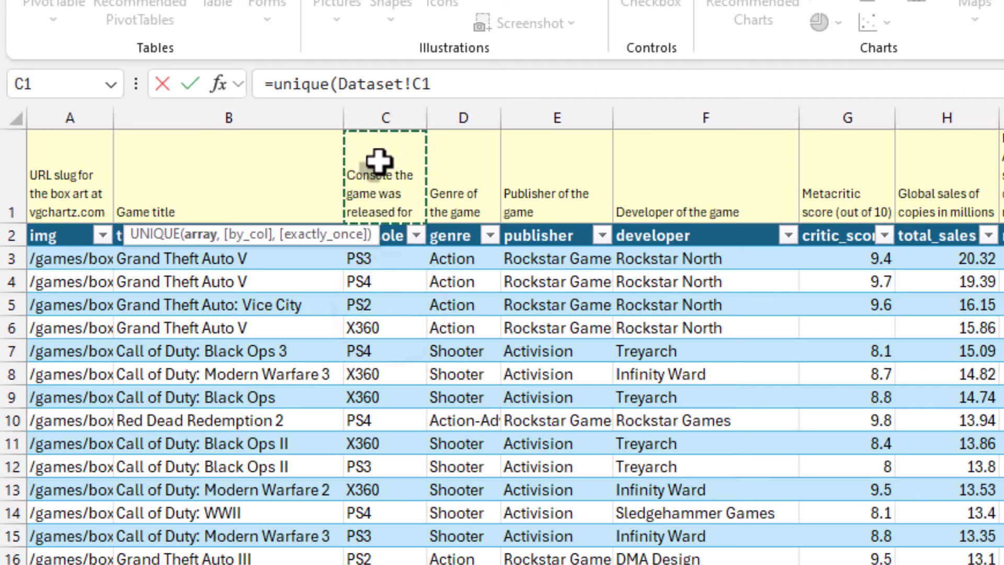
{"action": "left_click", "coordinate": [391, 225]}
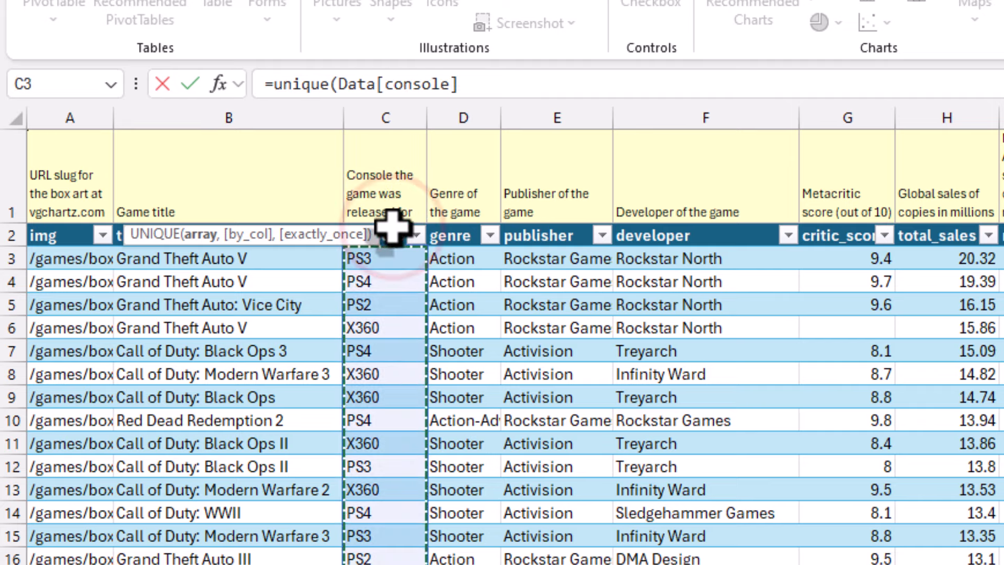
{"action": "type", "text": ")"}
{"action": "key", "text": "Return"}
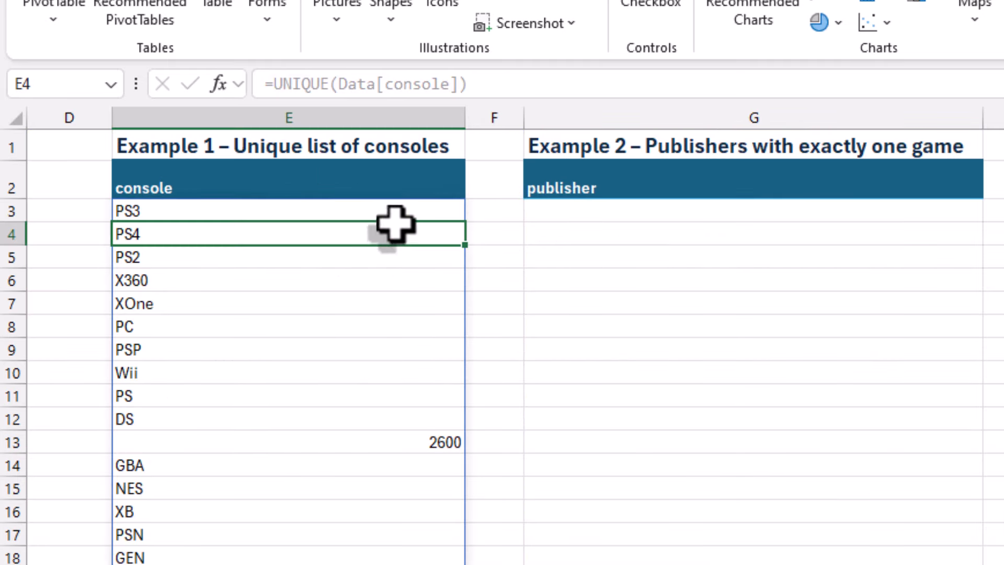
Inspect the formula in E3 and the spilled console list down to around row 77
{"action": "left_click", "coordinate": [297, 209]}
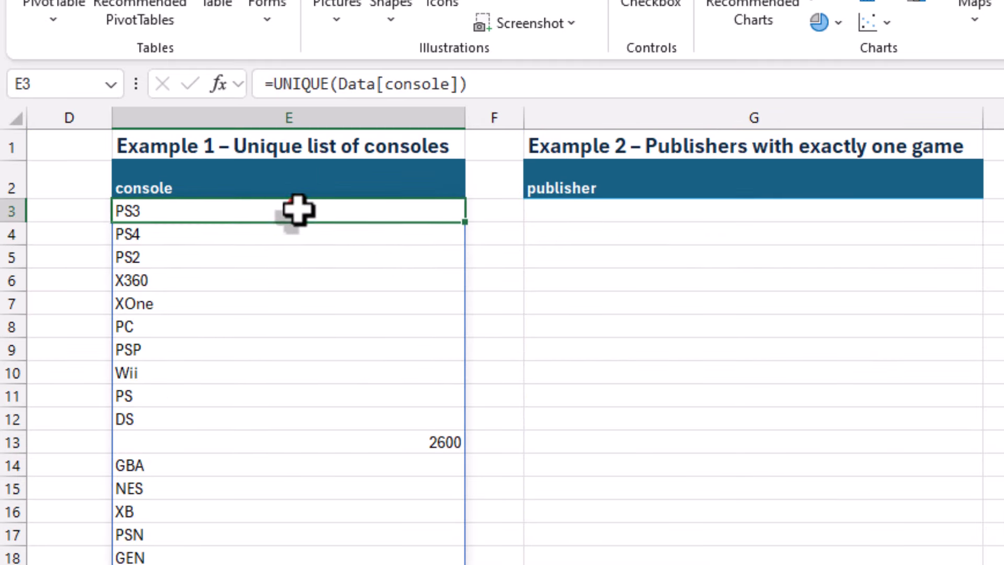
{"action": "scroll", "coordinate": [343, 321], "scroll_direction": "down", "scroll_amount": 9}
{"action": "scroll", "coordinate": [345, 319], "scroll_direction": "down", "scroll_amount": 10}
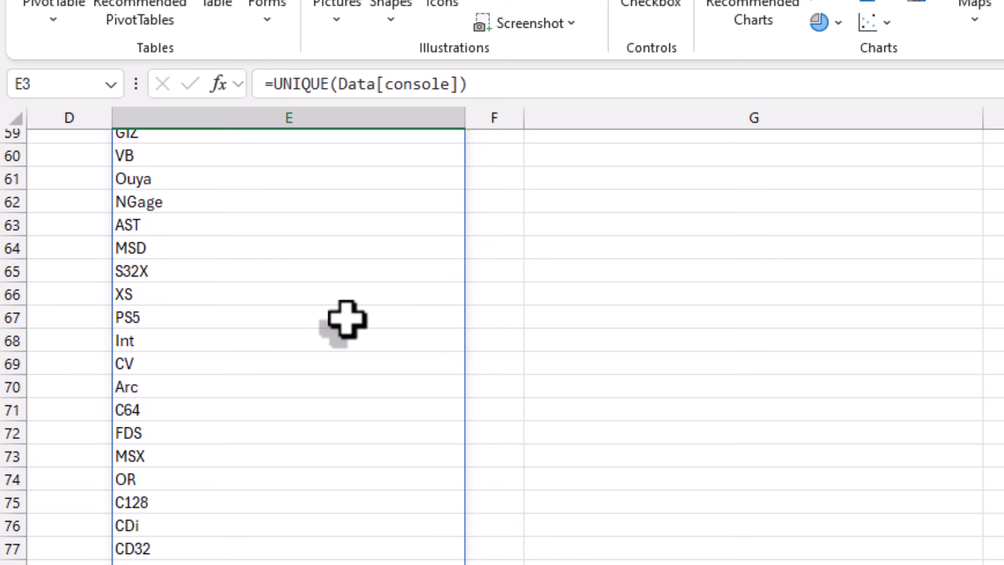
{"action": "left_click", "coordinate": [352, 542]}
{"action": "scroll", "coordinate": [353, 545], "scroll_direction": "up", "scroll_amount": 6}
{"action": "scroll", "coordinate": [352, 544], "scroll_direction": "up", "scroll_amount": 13}
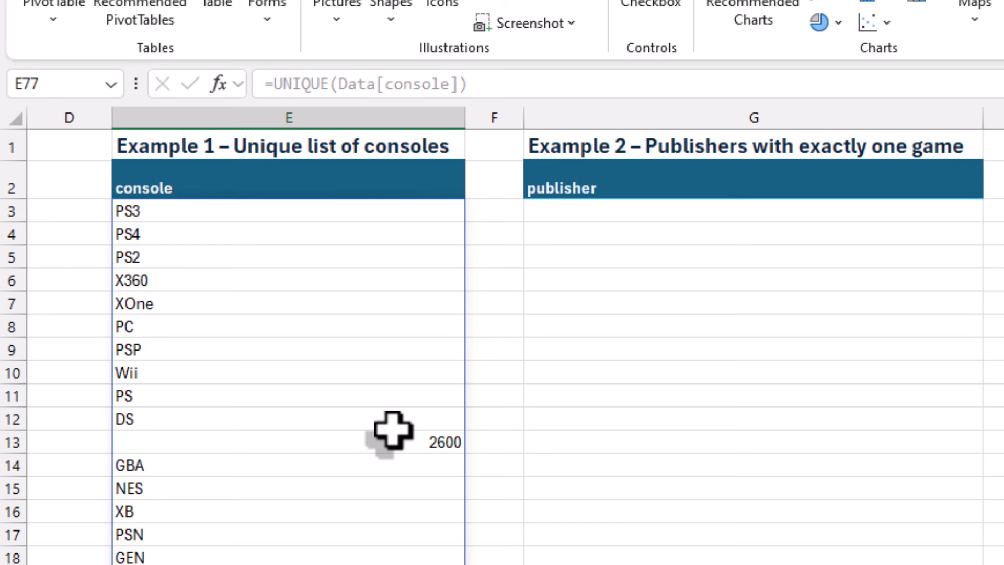
Under the Example 2 publisher heading, enter =UNIQUE(Data[publisher],,TRUE) in G3 to list publishers that appear exactly once in the Dataset sheet
{"action": "double_click", "coordinate": [619, 209]}
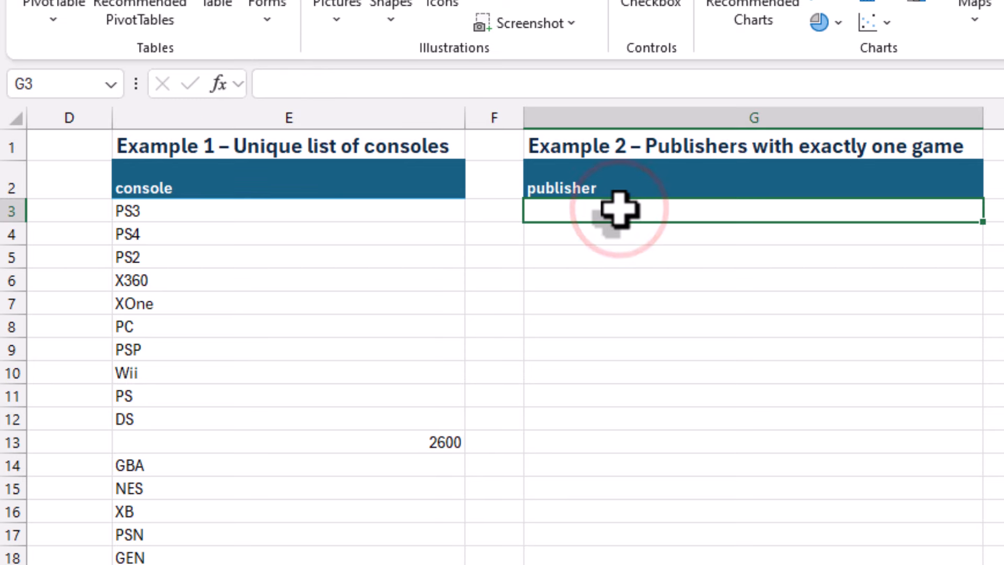
{"action": "type", "text": "="}
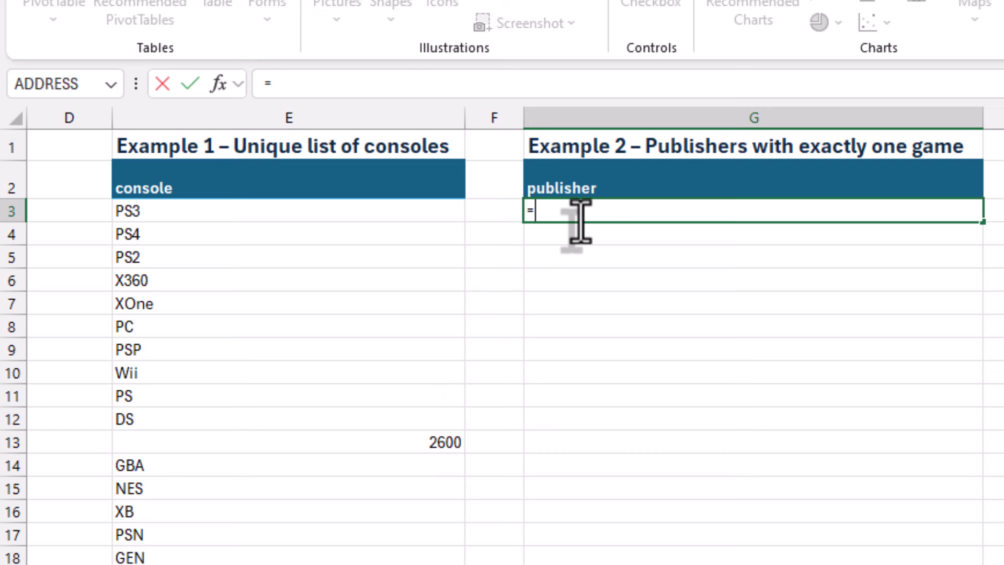
{"action": "type", "text": "uniqu"}
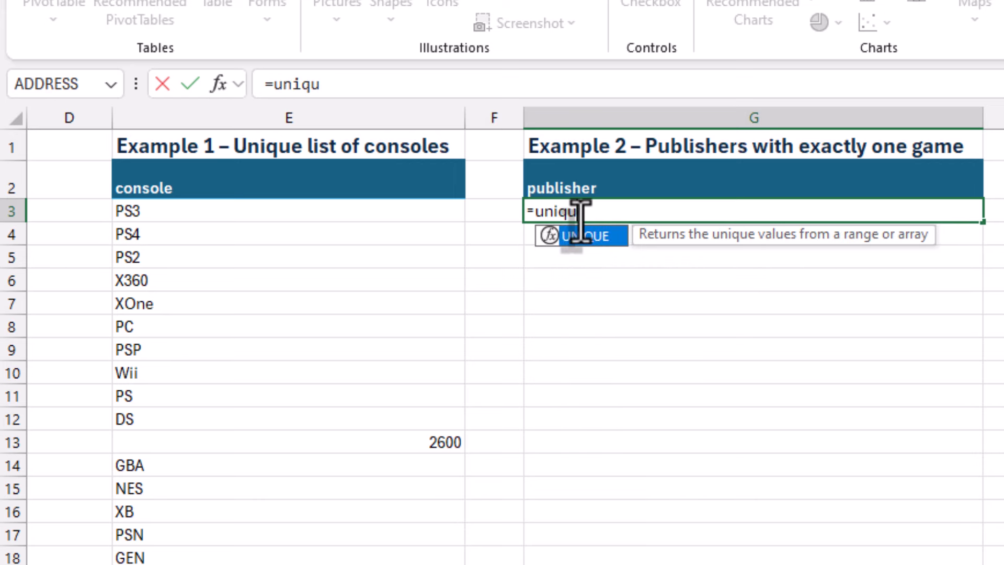
{"action": "type", "text": "e("}
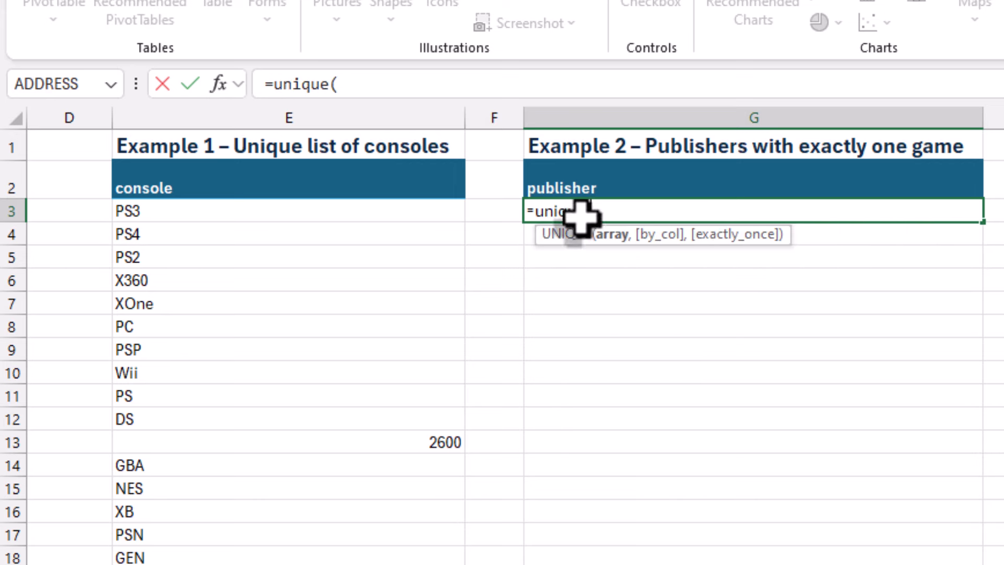
{"action": "left_click", "coordinate": [539, 564]}
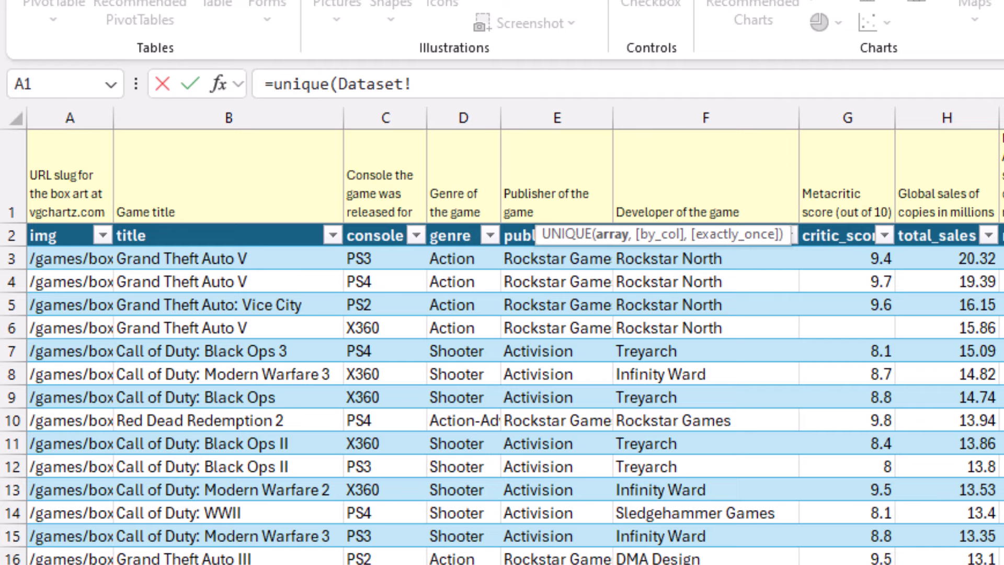
{"action": "left_click", "coordinate": [517, 224]}
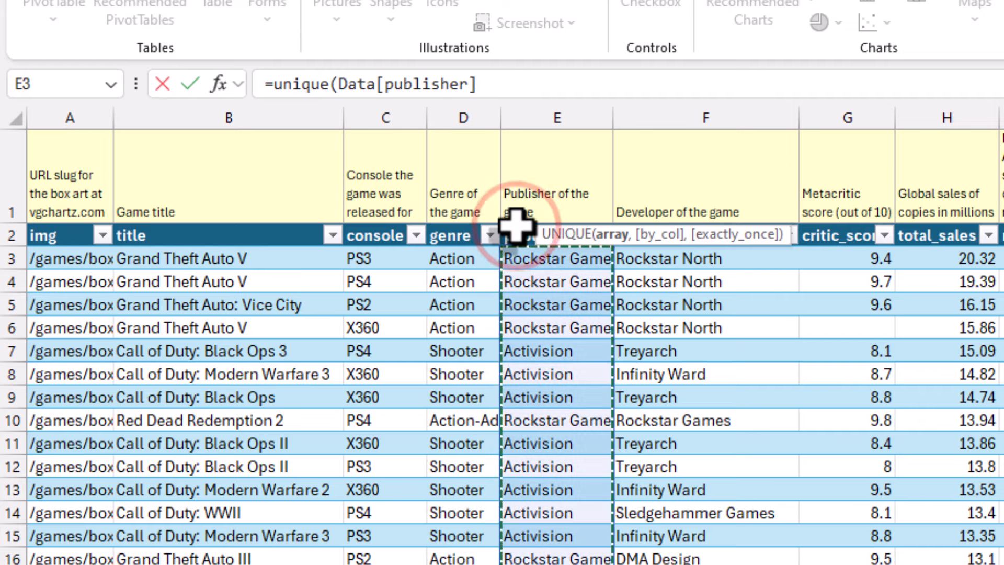
{"action": "type", "text": ","}
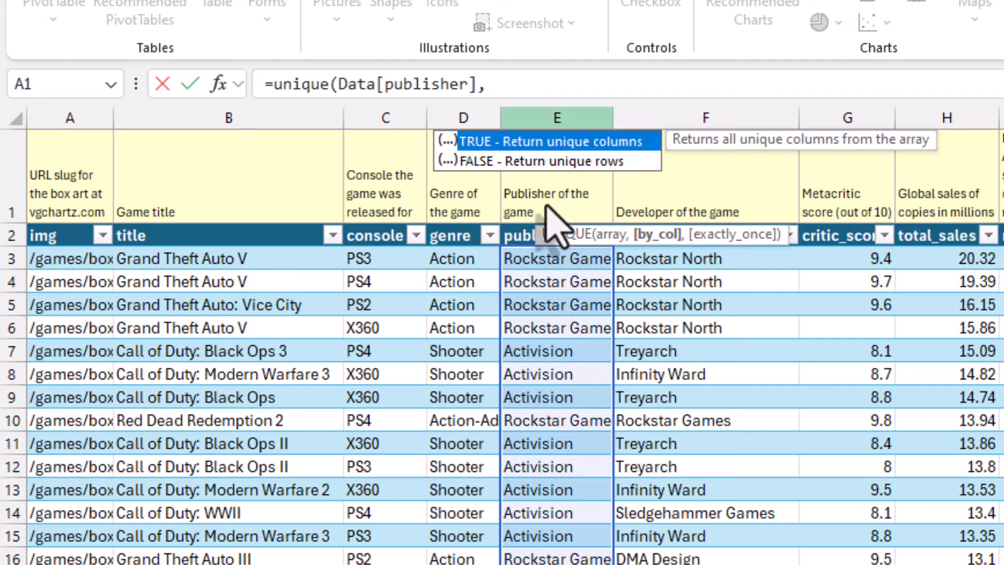
{"action": "type", "text": ","}
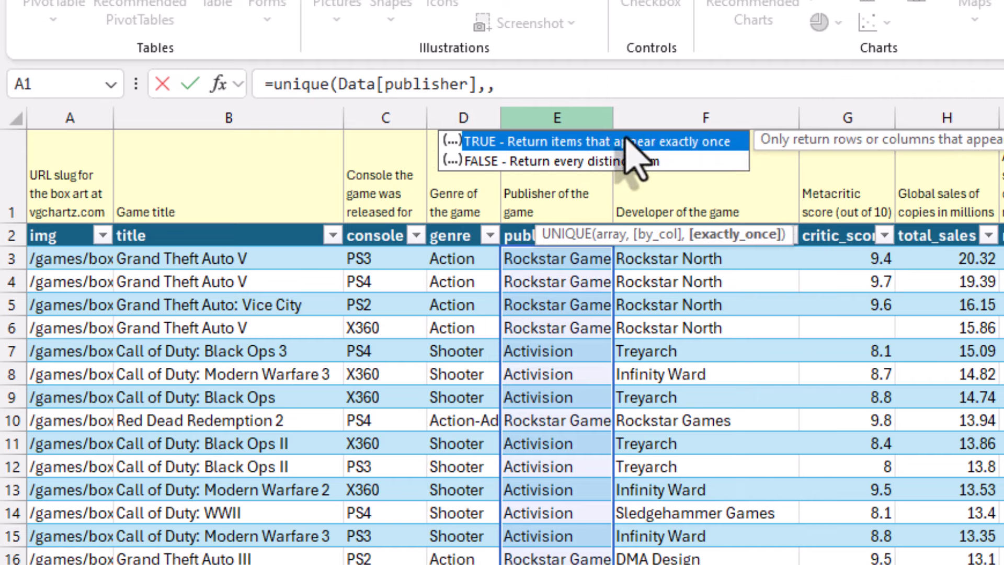
{"action": "double_click", "coordinate": [624, 141]}
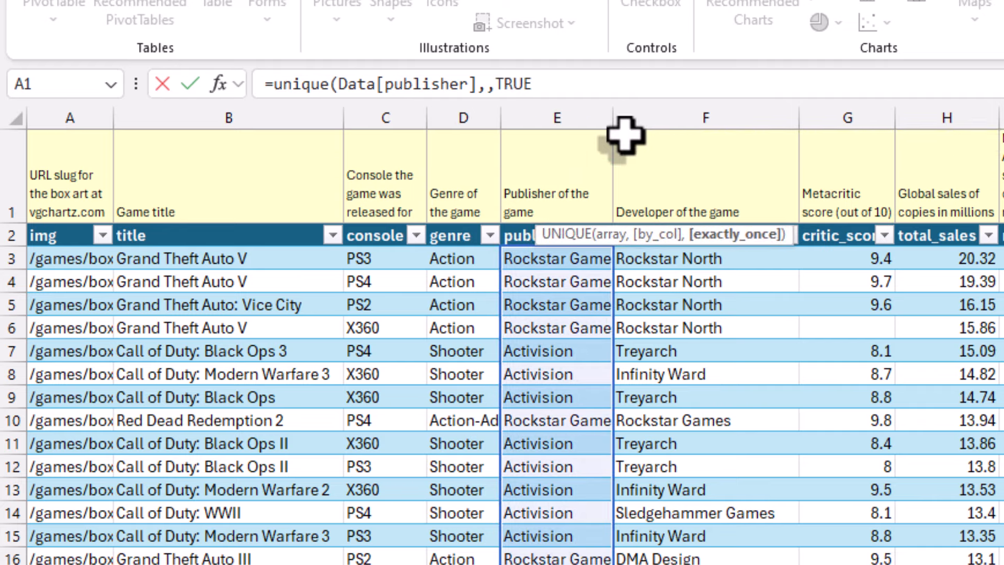
{"action": "type", "text": ")"}
{"action": "key", "text": "Return"}
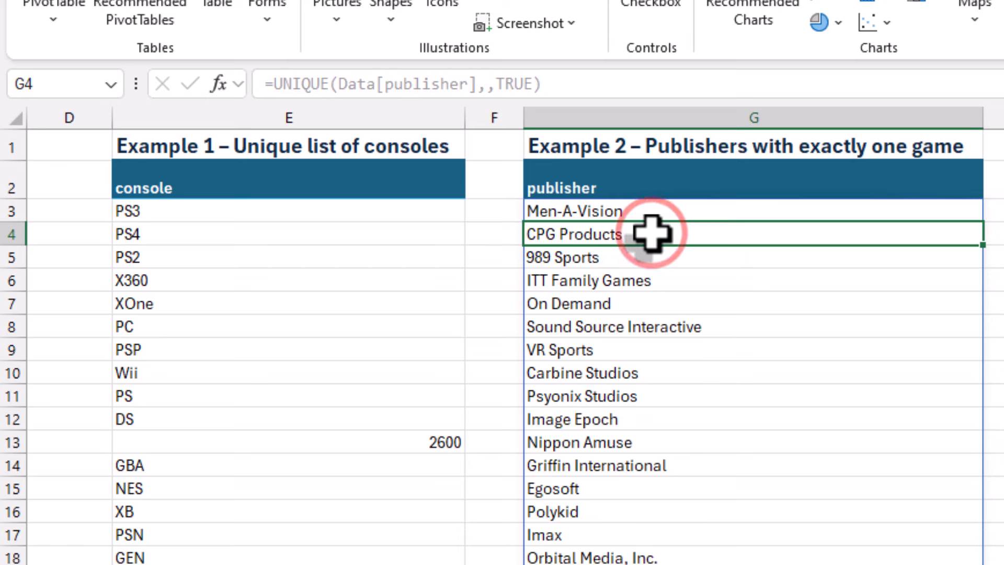
Look through the spilled publisher list in column G all the way to its last entry
{"action": "scroll", "coordinate": [650, 233], "scroll_direction": "down", "scroll_amount": 6}
{"action": "scroll", "coordinate": [650, 234], "scroll_direction": "down", "scroll_amount": 13}
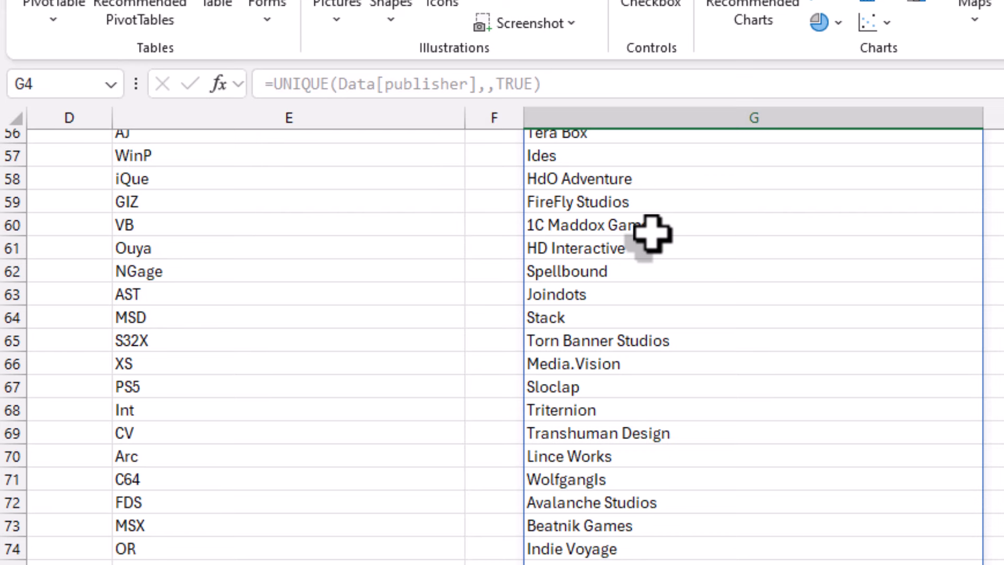
{"action": "scroll", "coordinate": [651, 233], "scroll_direction": "down", "scroll_amount": 18}
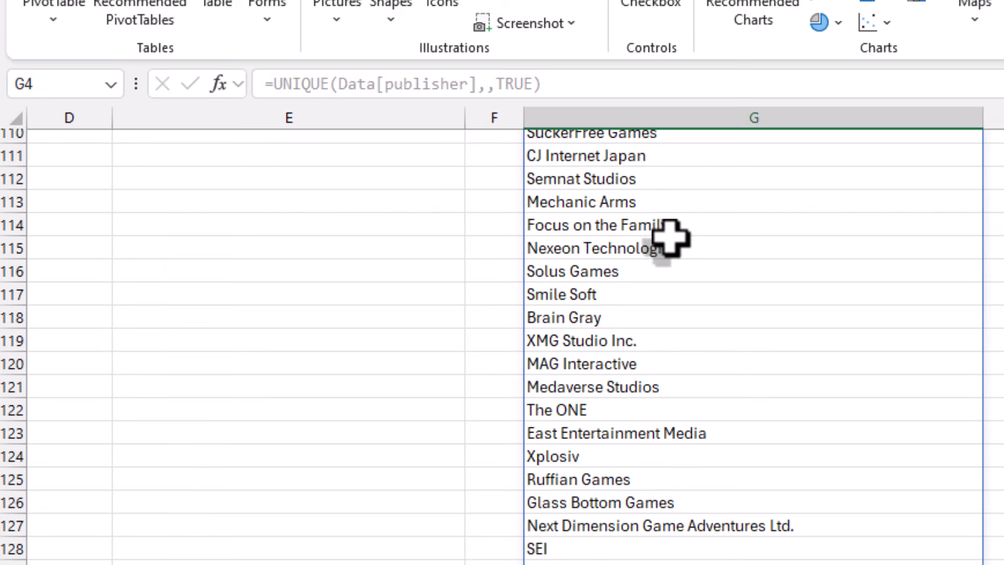
{"action": "scroll", "coordinate": [671, 238], "scroll_direction": "down", "scroll_amount": 8}
{"action": "left_click", "coordinate": [671, 241]}
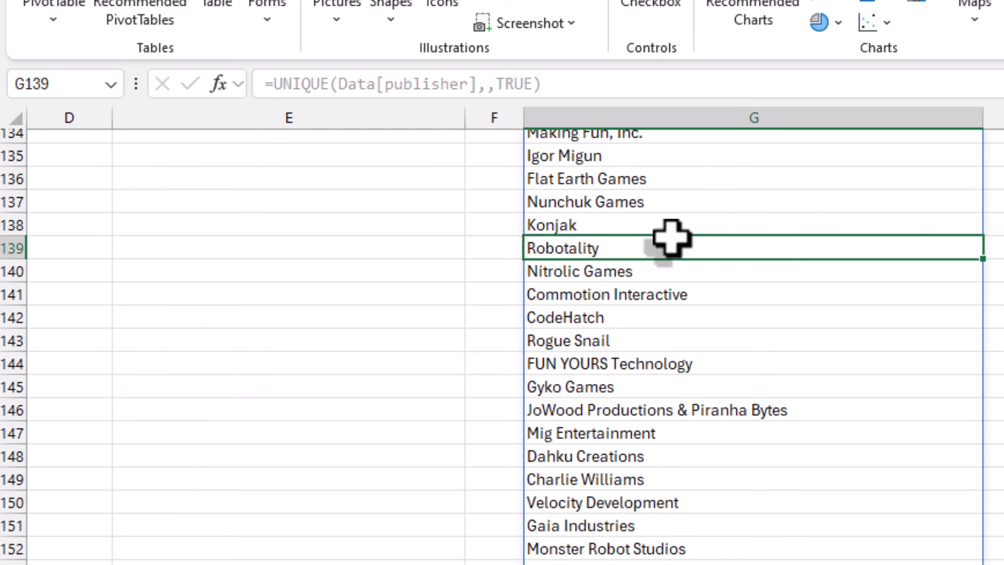
{"action": "key", "text": "ctrl+shift+Down"}
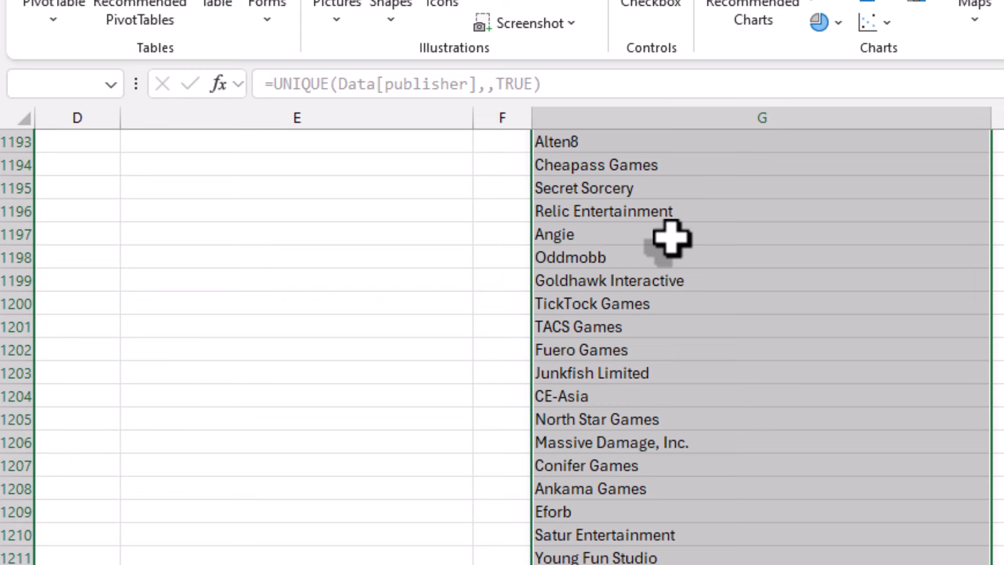
Return to the start of the publisher list and check the formula in G3 and the heading in G2
{"action": "key", "text": "Up"}
{"action": "key", "text": "Up"}
{"action": "key", "text": "Up"}
{"action": "key", "text": "Up"}
{"action": "key", "text": "Up"}
{"action": "key", "text": "Up"}
{"action": "key", "text": "Up"}
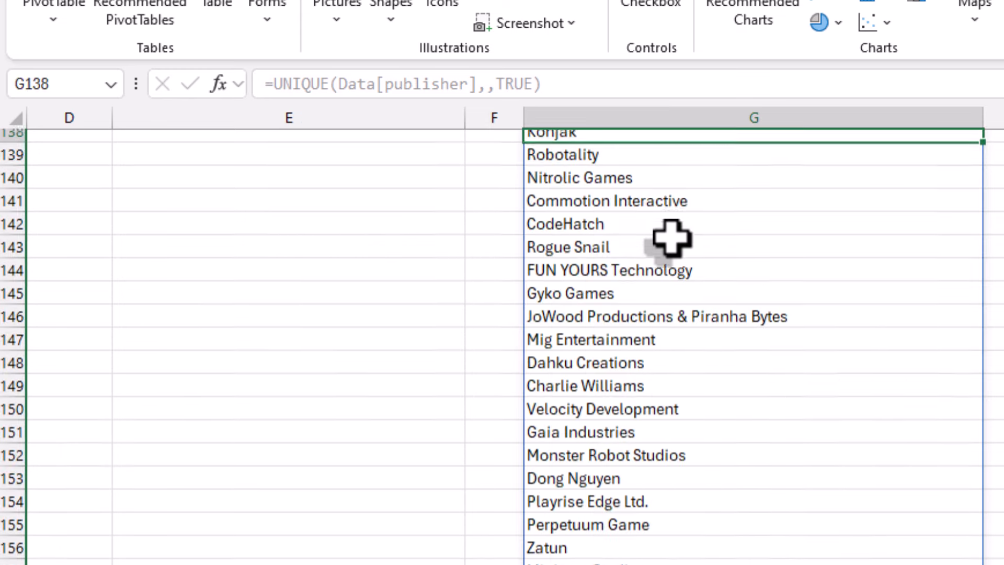
{"action": "key", "text": "Up"}
{"action": "key", "text": "Up"}
{"action": "key", "text": "Up"}
{"action": "key", "text": "Up"}
{"action": "key", "text": "Up"}
{"action": "key", "text": "Up"}
{"action": "key", "text": "Up"}
{"action": "key", "text": "Up"}
{"action": "key", "text": "Up"}
{"action": "key", "text": "Up"}
{"action": "key", "text": "Up"}
{"action": "key", "text": "Up"}
{"action": "key", "text": "Up"}
{"action": "key", "text": "Up"}
{"action": "key", "text": "Up"}
{"action": "key", "text": "Up"}
{"action": "key", "text": "Up"}
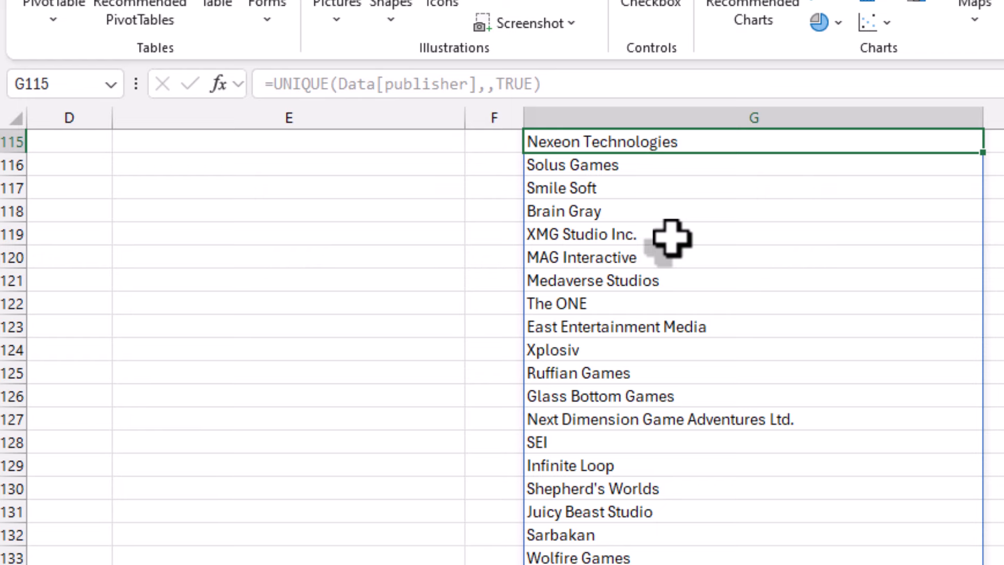
{"action": "key", "text": "Up"}
{"action": "key", "text": "Up"}
{"action": "key", "text": "Up"}
{"action": "key", "text": "Up"}
{"action": "key", "text": "Up"}
{"action": "key", "text": "Up"}
{"action": "key", "text": "Up"}
{"action": "key", "text": "Up"}
{"action": "key", "text": "Up"}
{"action": "key", "text": "Up"}
{"action": "key", "text": "Up"}
{"action": "key", "text": "Up"}
{"action": "key", "text": "Up"}
{"action": "key", "text": "Up"}
{"action": "key", "text": "Up"}
{"action": "key", "text": "Up"}
{"action": "key", "text": "Up"}
{"action": "key", "text": "Up"}
{"action": "key", "text": "Up"}
{"action": "key", "text": "Up"}
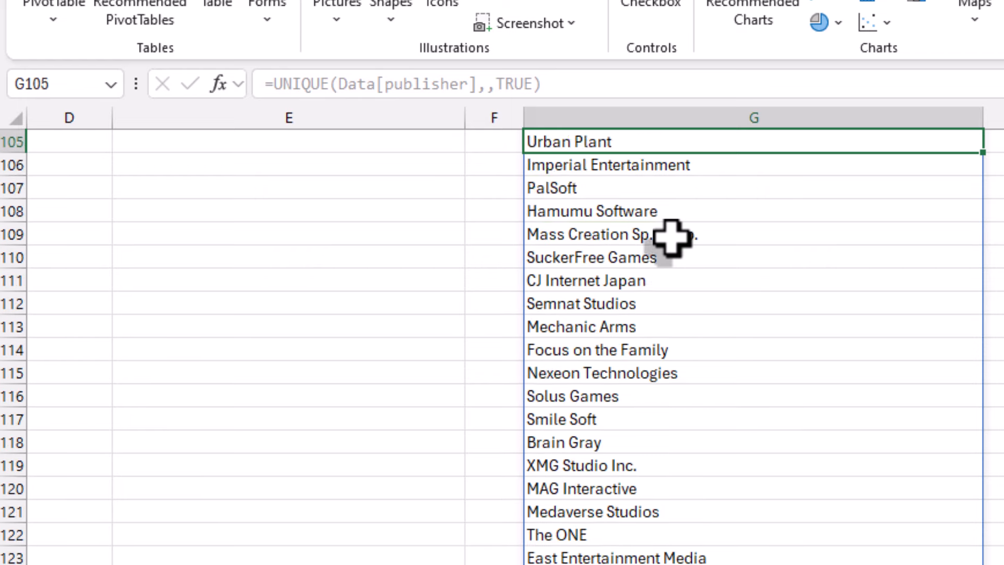
{"action": "key", "text": "Up"}
{"action": "key", "text": "Up"}
{"action": "key", "text": "Up"}
{"action": "key", "text": "Up"}
{"action": "key", "text": "Up"}
{"action": "key", "text": "Up"}
{"action": "key", "text": "Up"}
{"action": "key", "text": "Up"}
{"action": "key", "text": "ctrl+shift+Up"}
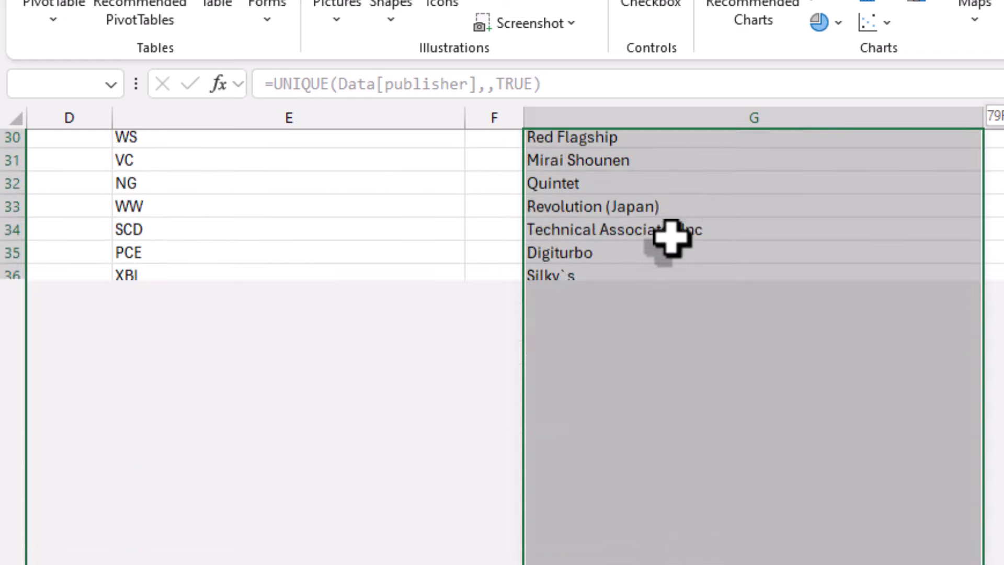
{"action": "left_click", "coordinate": [722, 205]}
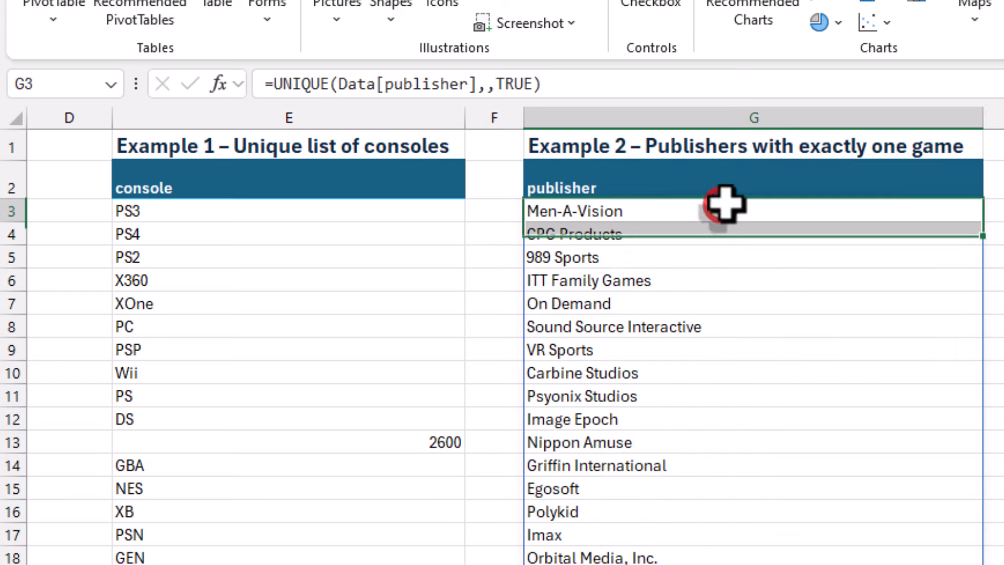
{"action": "left_click", "coordinate": [761, 188]}
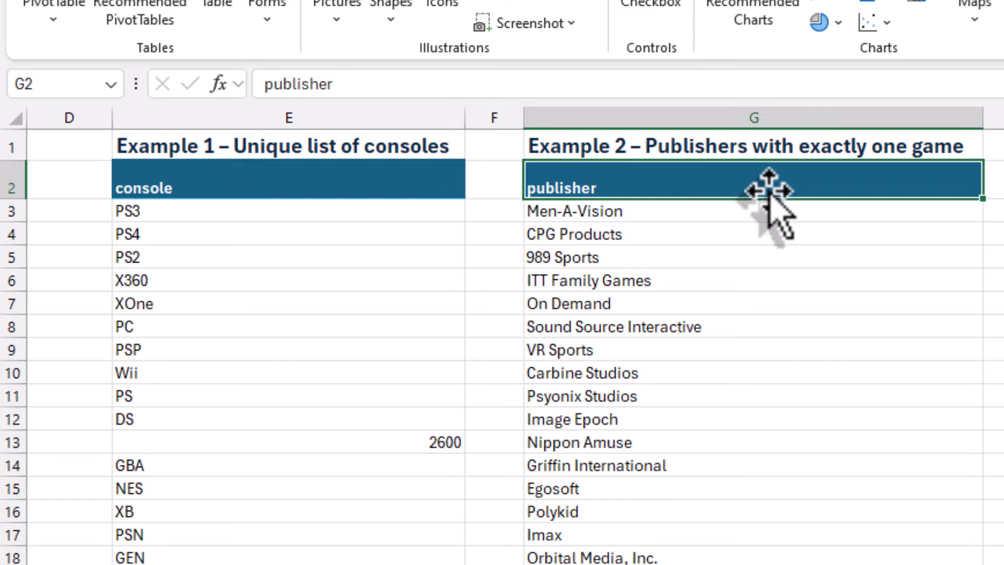
Read the FILTER section's What it does description and the three Why it's useful points
{"action": "key", "text": "Left"}
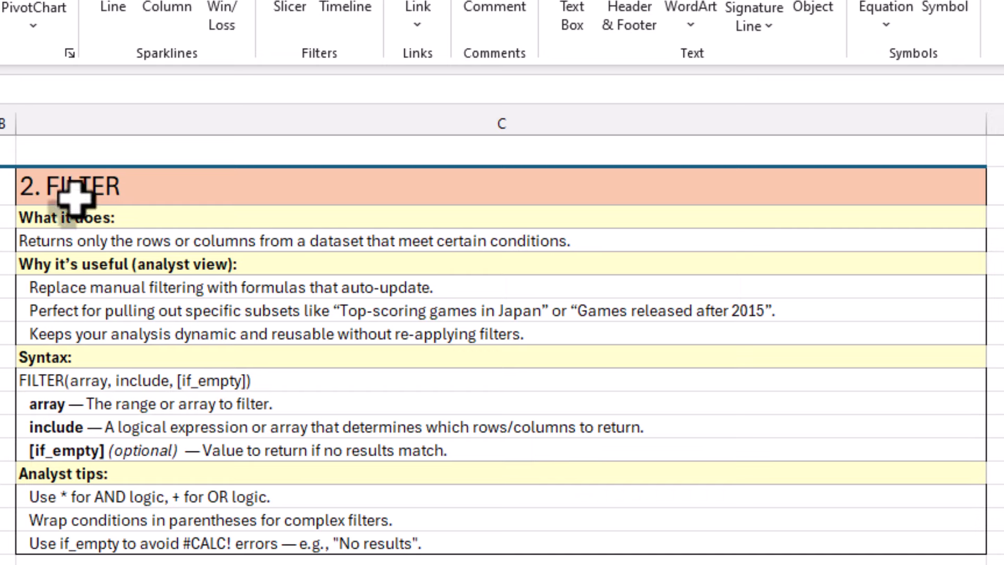
{"action": "left_click", "coordinate": [152, 197]}
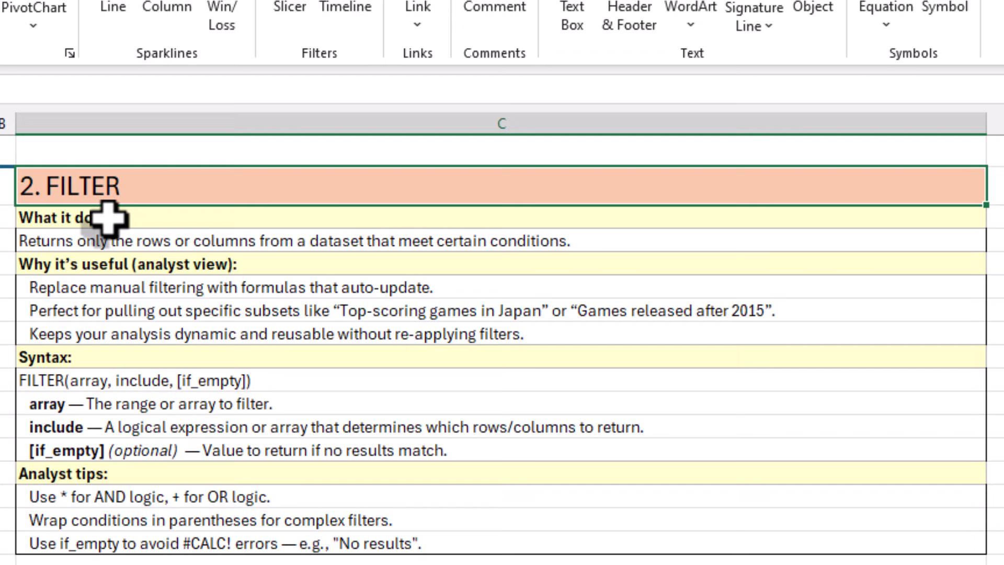
{"action": "left_click", "coordinate": [106, 217]}
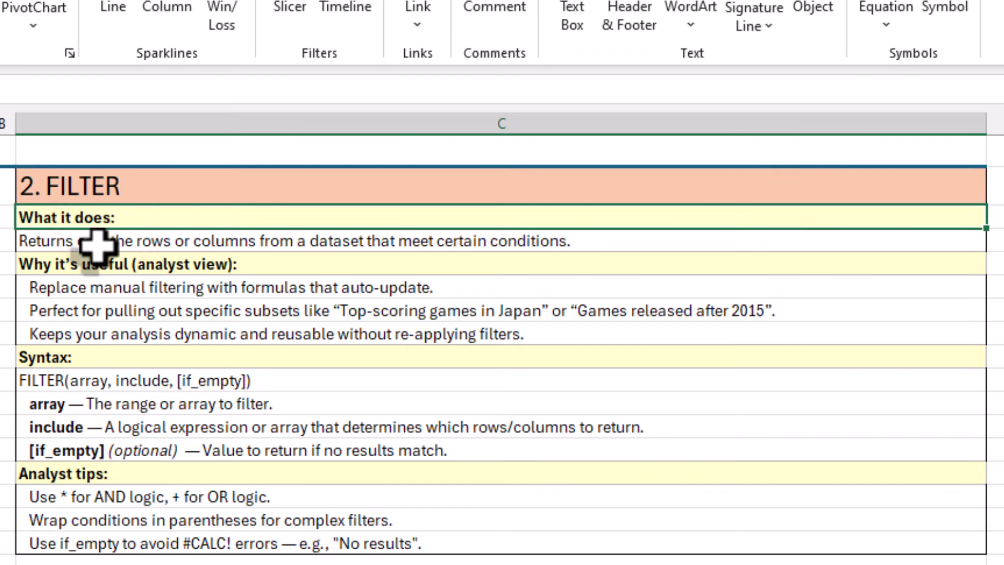
{"action": "left_click", "coordinate": [98, 242]}
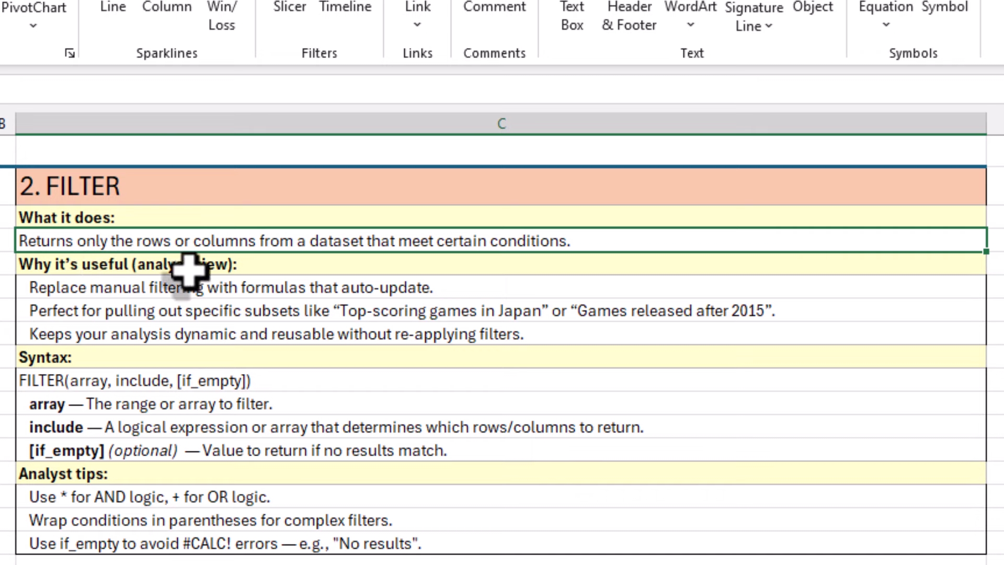
{"action": "left_click", "coordinate": [260, 288]}
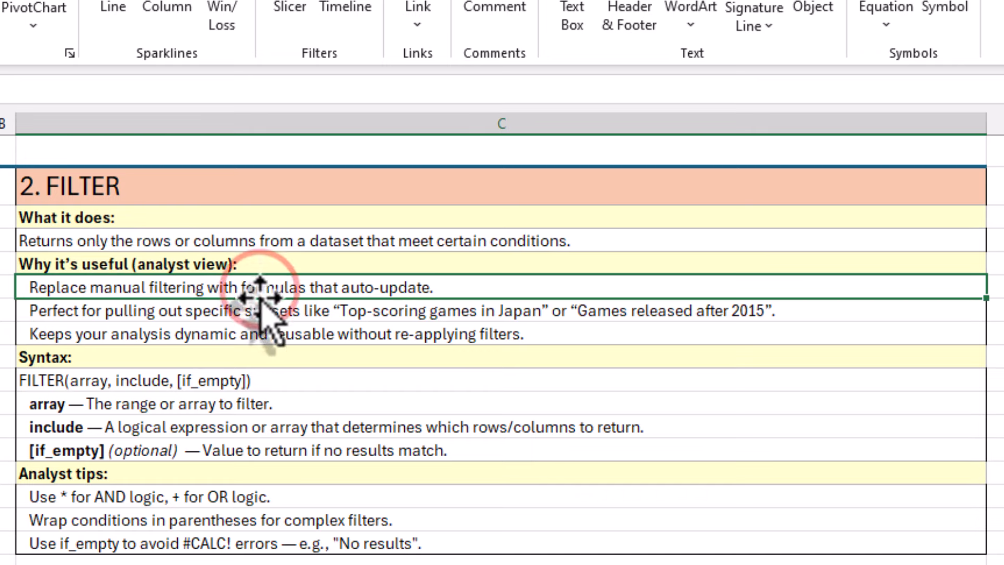
{"action": "left_click", "coordinate": [258, 301]}
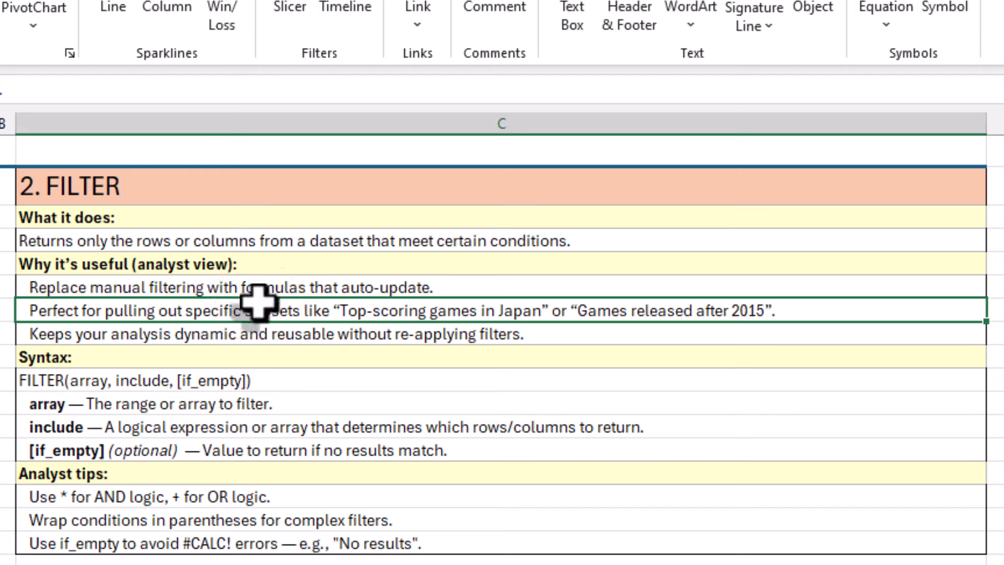
{"action": "left_click", "coordinate": [401, 335]}
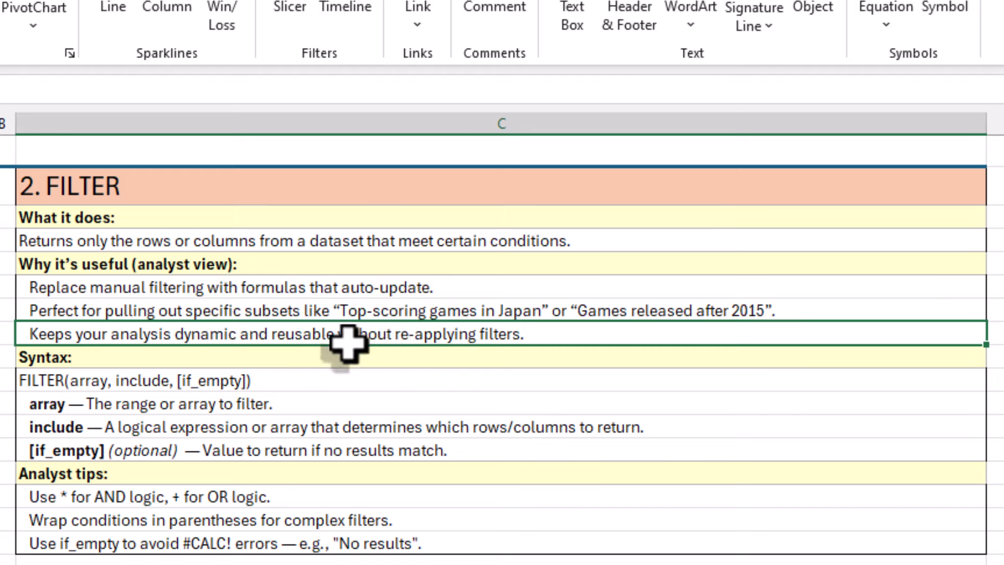
Read the FILTER syntax arguments array, include and if_empty, and the analyst tips on AND/OR logic, parentheses and empty results
{"action": "left_click", "coordinate": [156, 379]}
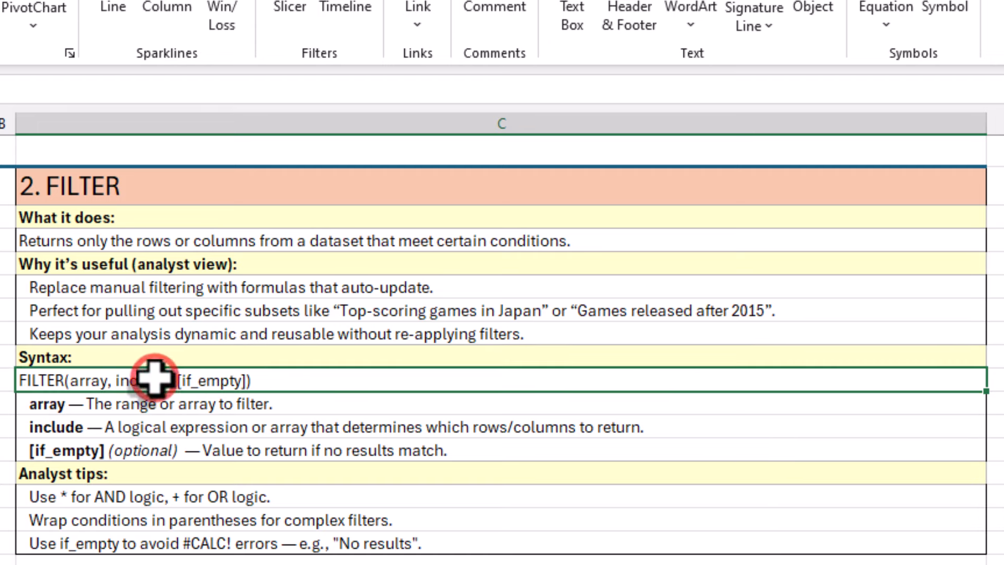
{"action": "left_click", "coordinate": [5, 89]}
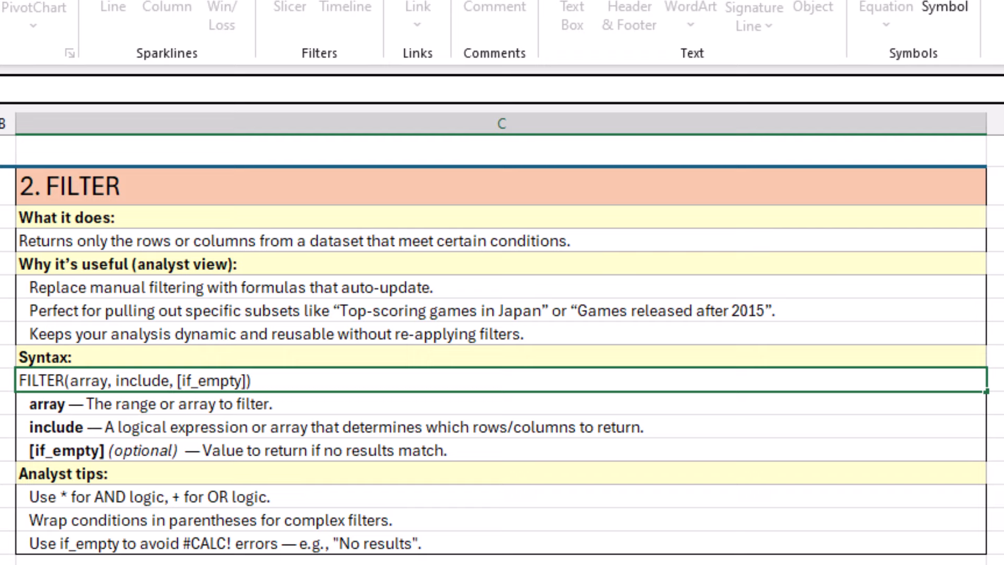
{"action": "left_click", "coordinate": [259, 421]}
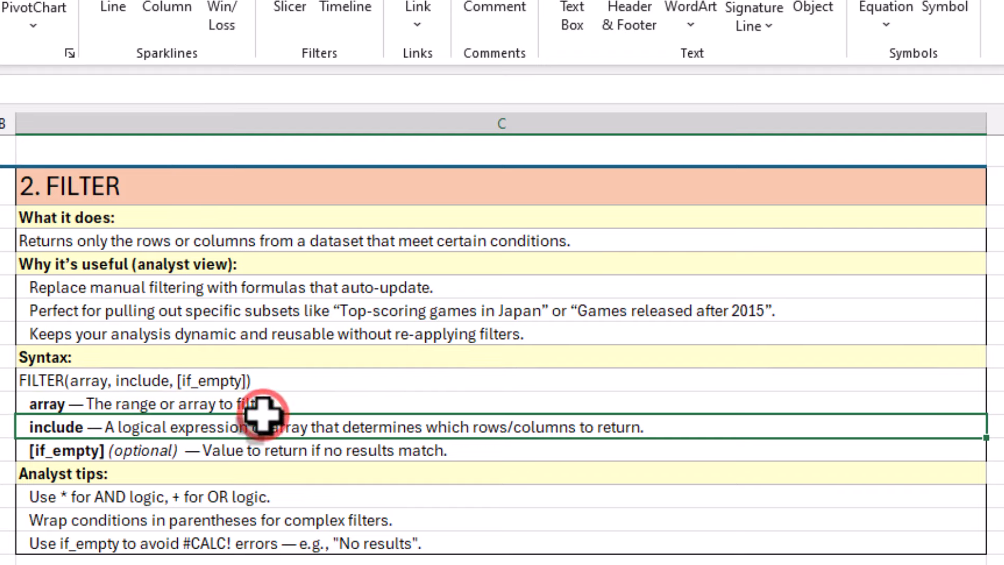
{"action": "left_click", "coordinate": [190, 489]}
{"action": "left_click", "coordinate": [175, 520]}
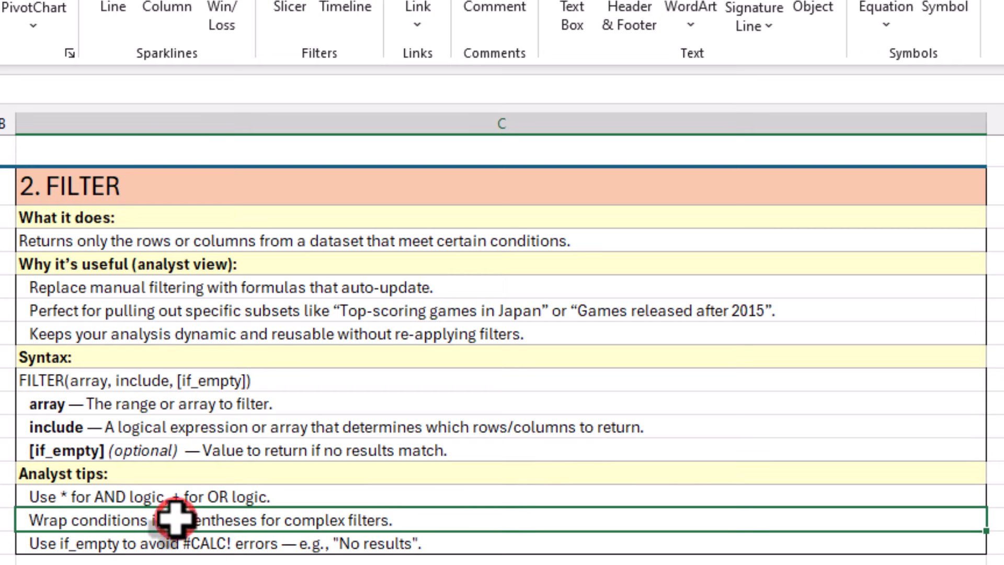
{"action": "left_click", "coordinate": [172, 542]}
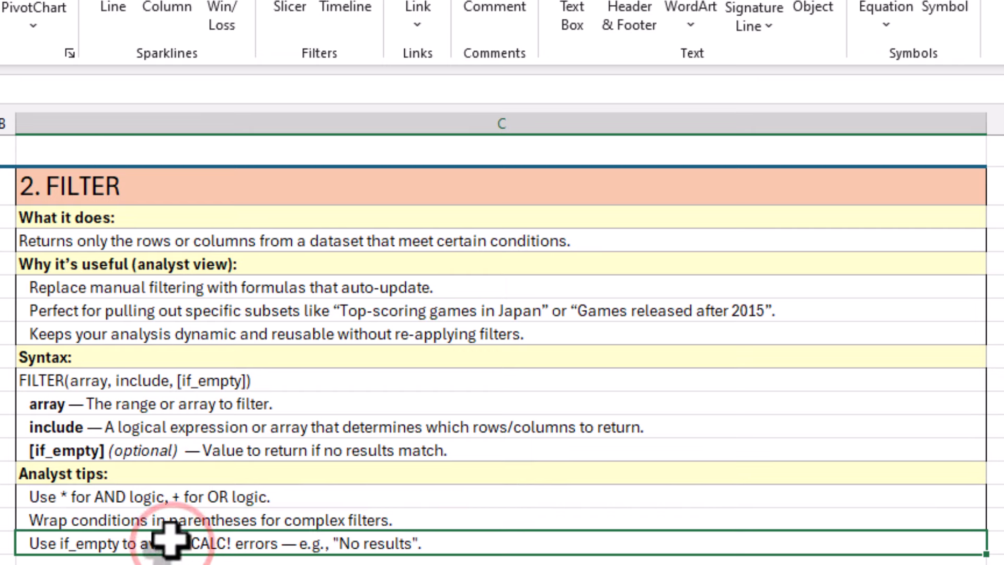
{"action": "left_click", "coordinate": [152, 498]}
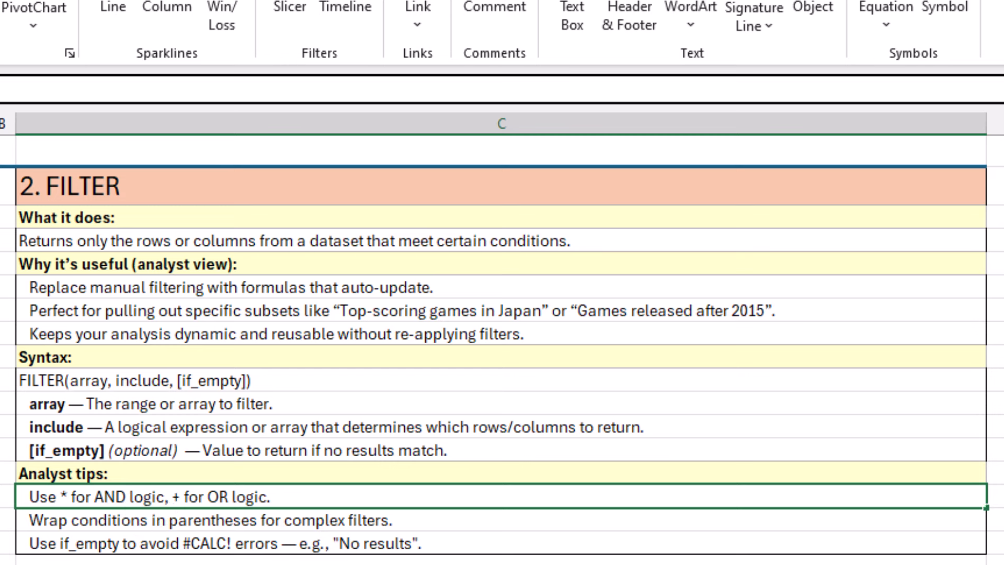
{"action": "left_click", "coordinate": [3, 89]}
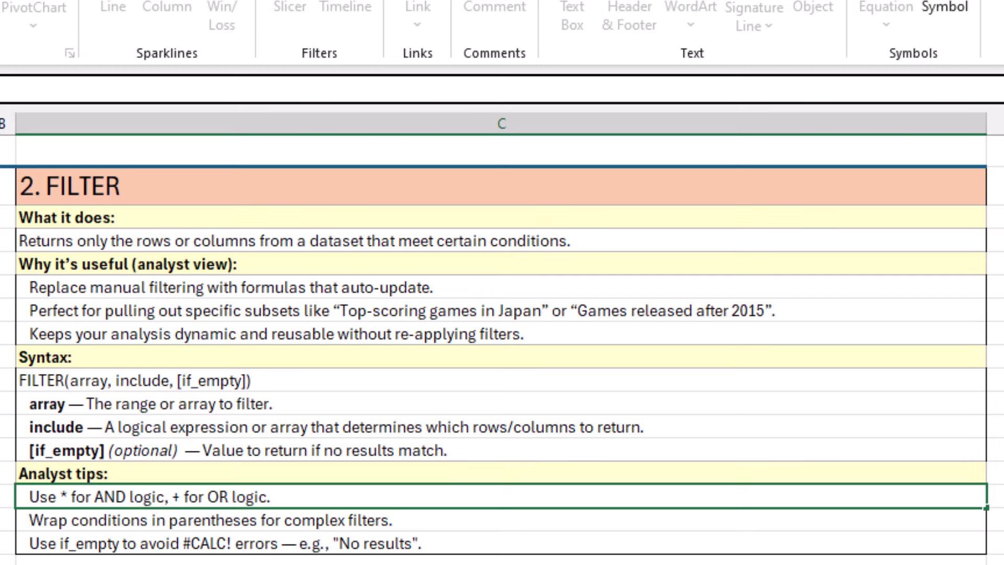
{"action": "key", "text": "Return"}
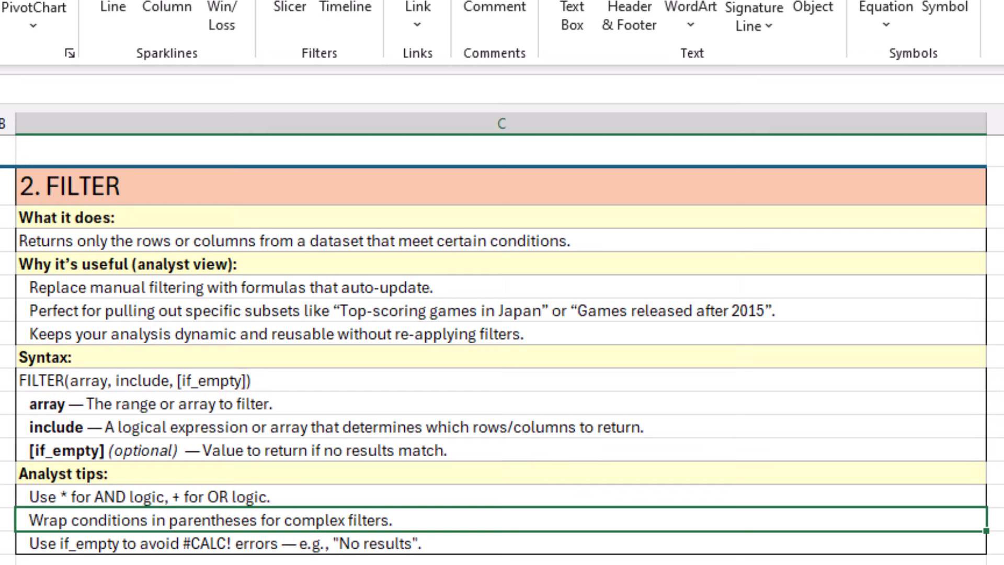
Read the last FILTER analyst tip on if_empty and look across the Example 3 column headings up to the start of Example 4
{"action": "left_click", "coordinate": [291, 544]}
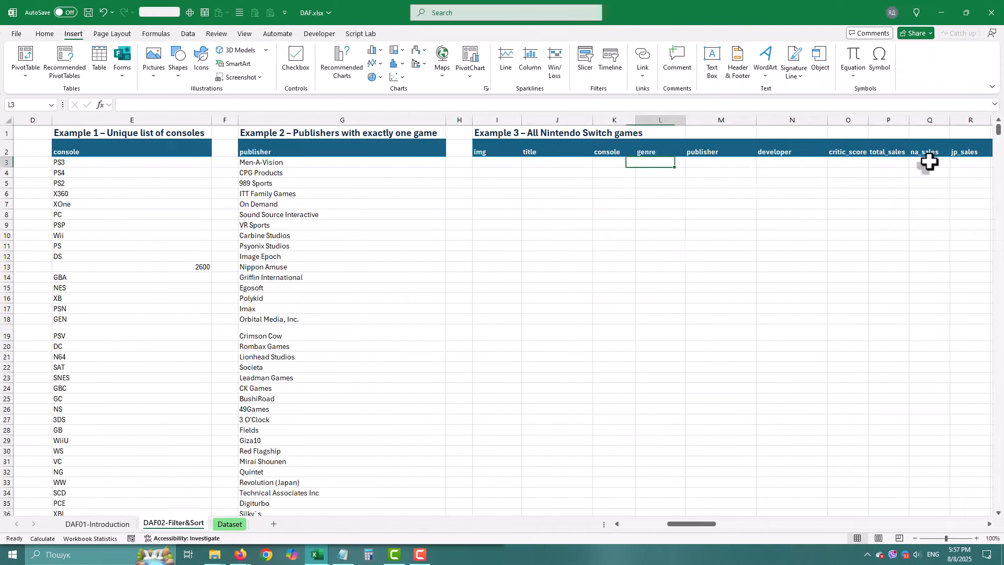
{"action": "key", "text": "Right"}
{"action": "key", "text": "Right"}
{"action": "key", "text": "Right"}
{"action": "key", "text": "Right"}
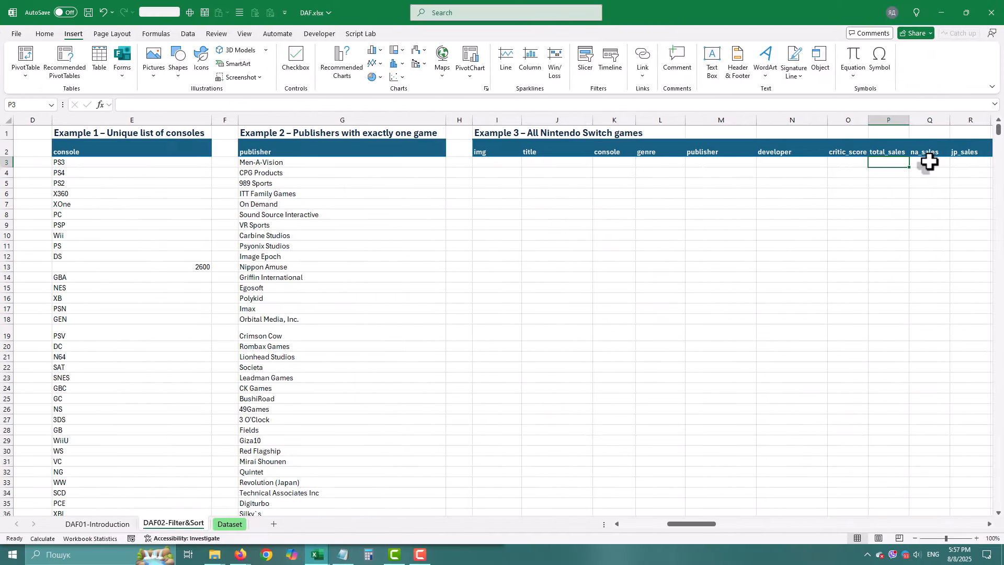
{"action": "key", "text": "Right"}
{"action": "key", "text": "Right"}
{"action": "key", "text": "Right"}
{"action": "key", "text": "Right"}
{"action": "key", "text": "Right"}
{"action": "key", "text": "Right"}
{"action": "key", "text": "Right"}
{"action": "key", "text": "Right"}
{"action": "key", "text": "Right"}
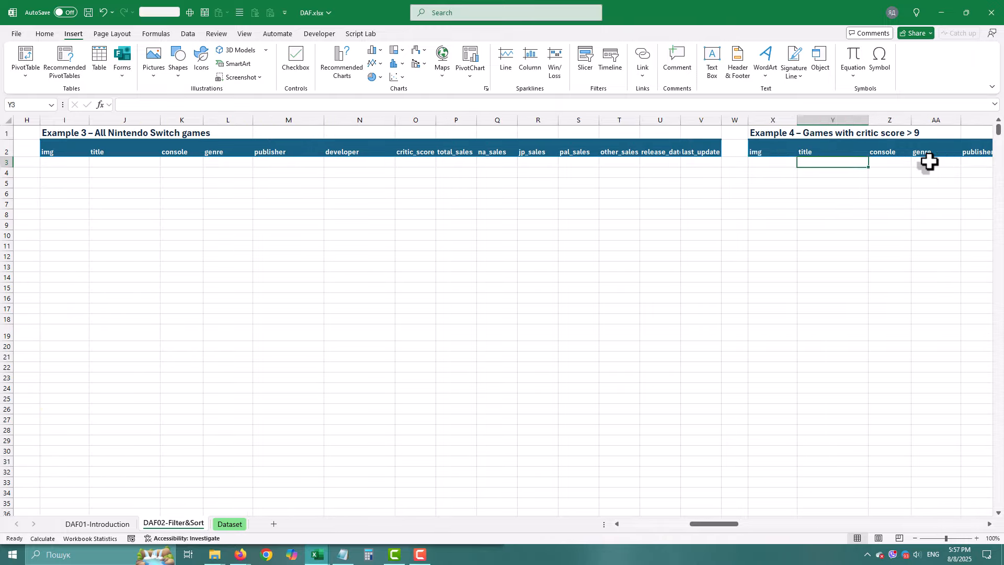
{"action": "key", "text": "Left"}
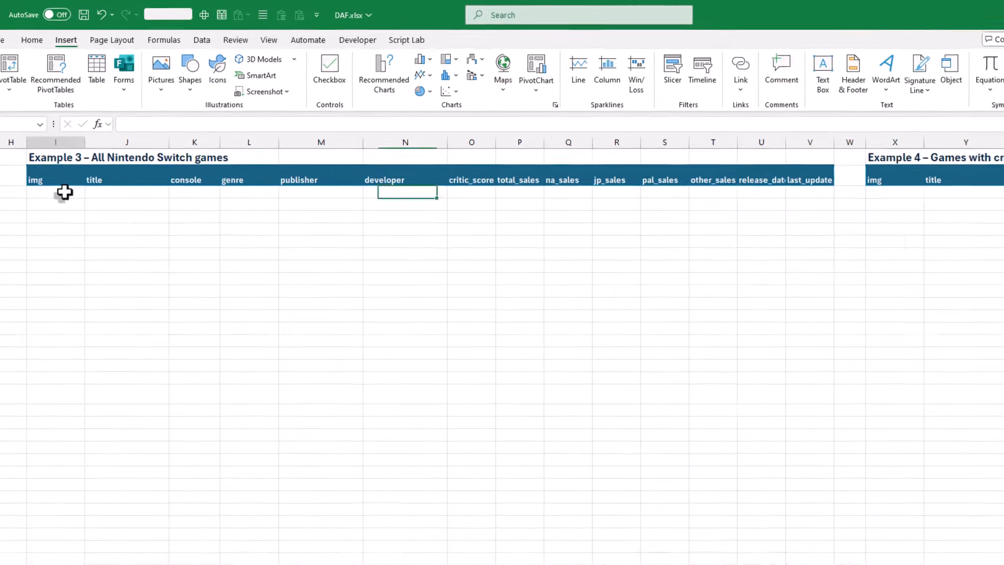
Enter =FILTER(Data,Data[console]="NS","No results") in I3 under Example 3, referencing the Data table and its console column on the Dataset sheet
{"action": "left_click", "coordinate": [72, 162]}
{"action": "type", "text": "=fil"}
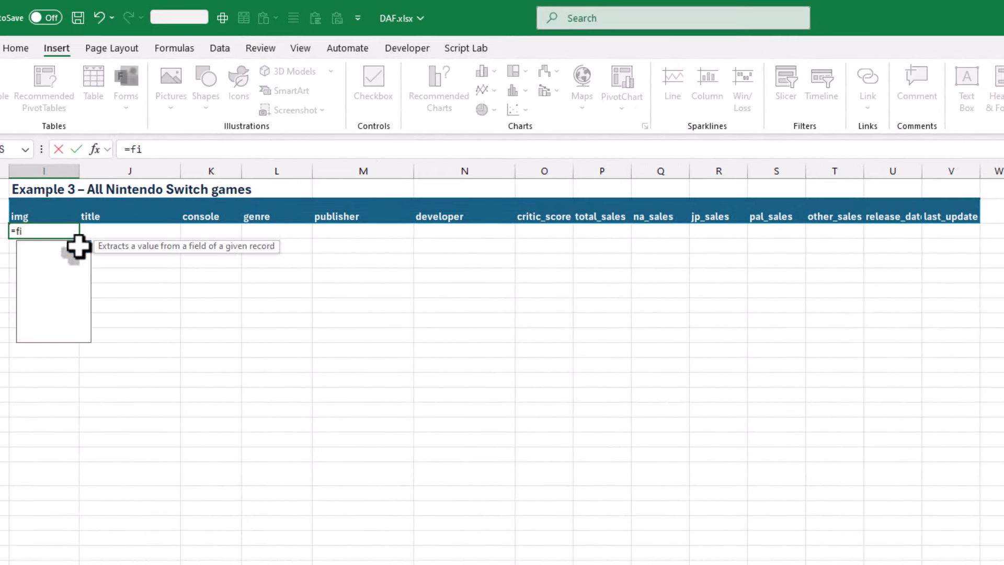
{"action": "type", "text": "ter"}
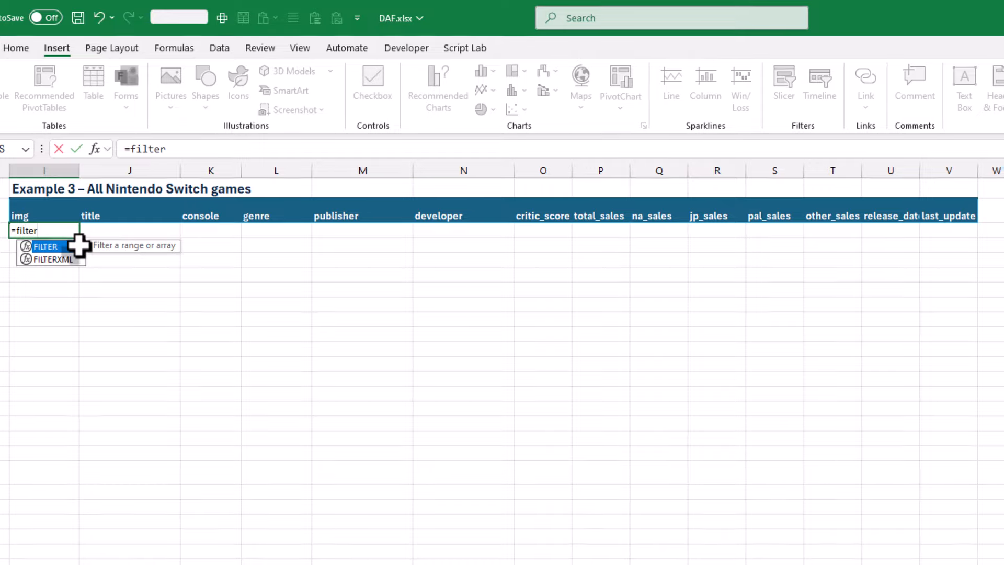
{"action": "type", "text": "("}
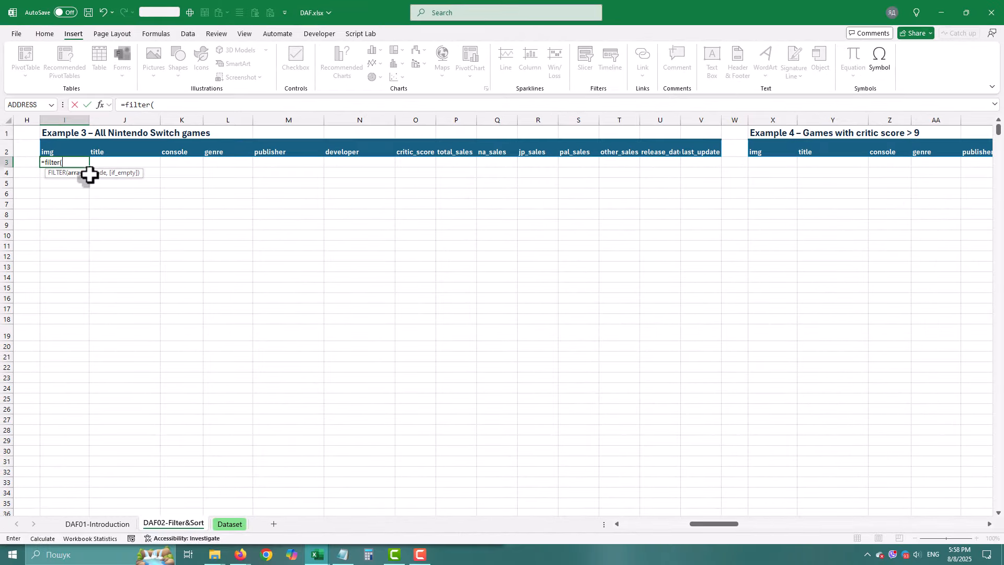
{"action": "left_click", "coordinate": [229, 524]}
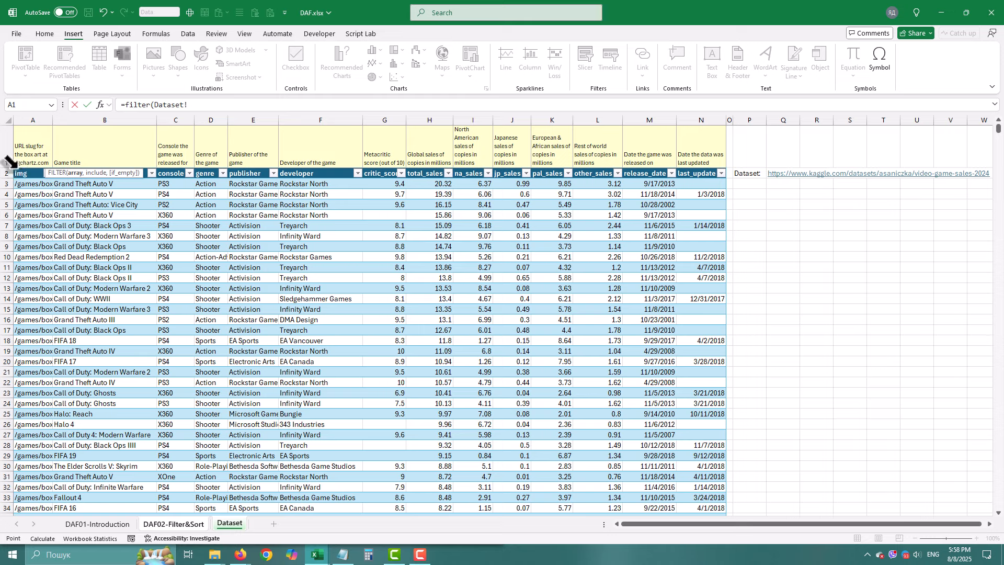
{"action": "left_click", "coordinate": [10, 161]}
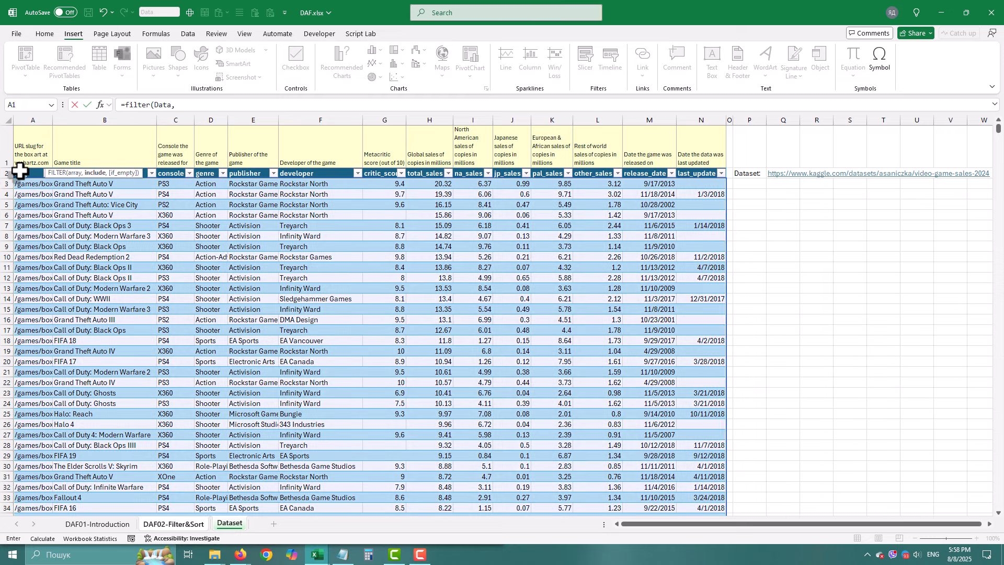
{"action": "left_click", "coordinate": [169, 167]}
{"action": "type", "text": "=\"NS\",\"No results"}
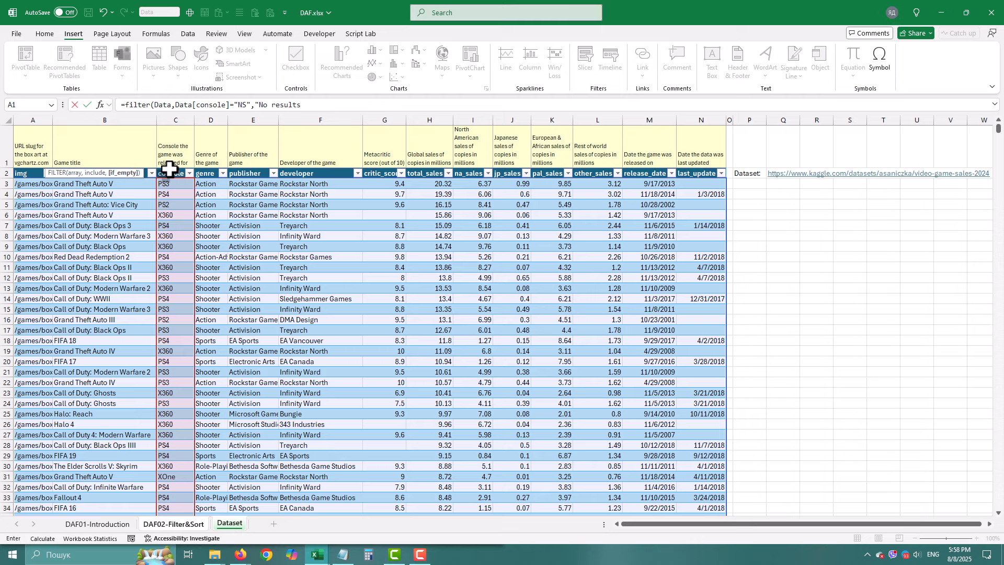
{"action": "type", "text": ")"}
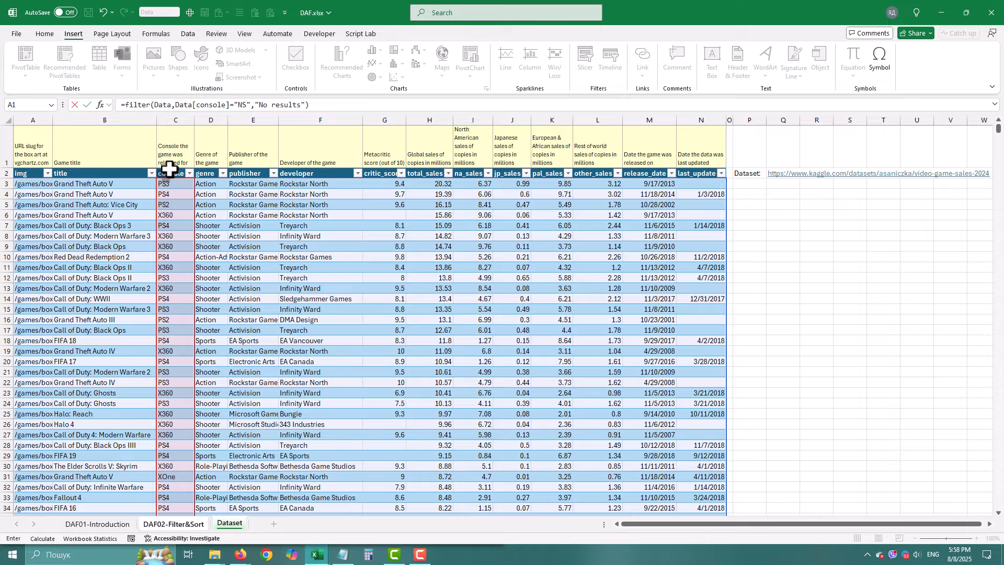
{"action": "key", "text": "Return"}
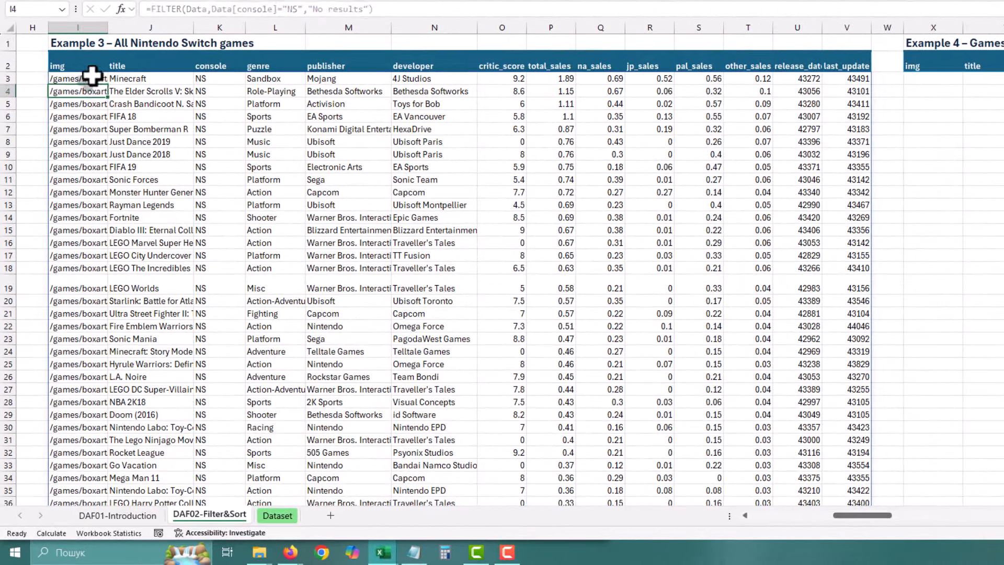
Check the formula in I3 and look through the spilled Nintendo Switch games, returning to the first row
{"action": "left_click", "coordinate": [68, 162]}
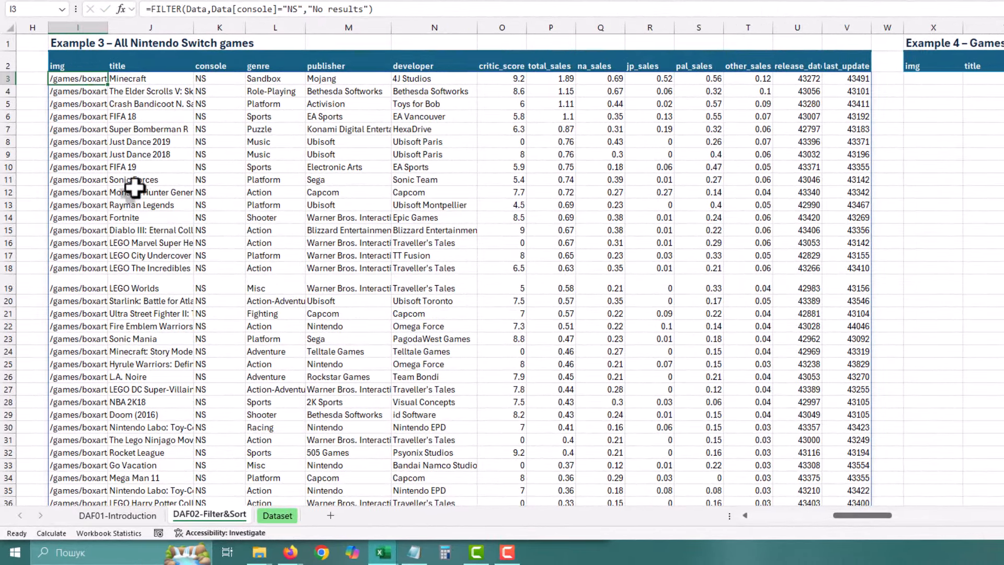
{"action": "scroll", "coordinate": [135, 187], "scroll_direction": "down", "scroll_amount": 4}
{"action": "scroll", "coordinate": [135, 189], "scroll_direction": "down", "scroll_amount": 7}
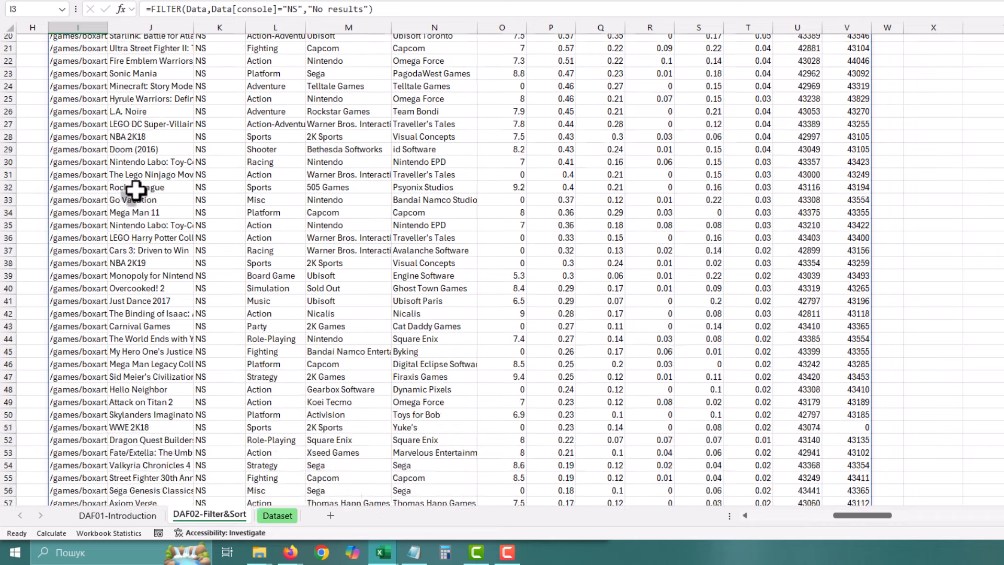
{"action": "scroll", "coordinate": [135, 189], "scroll_direction": "down", "scroll_amount": 6}
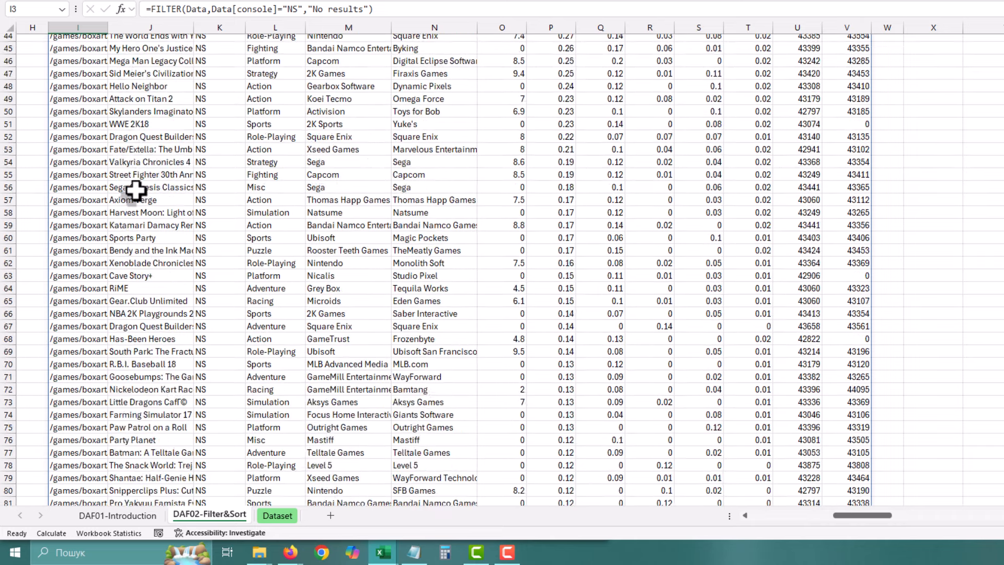
{"action": "scroll", "coordinate": [135, 189], "scroll_direction": "down", "scroll_amount": 8}
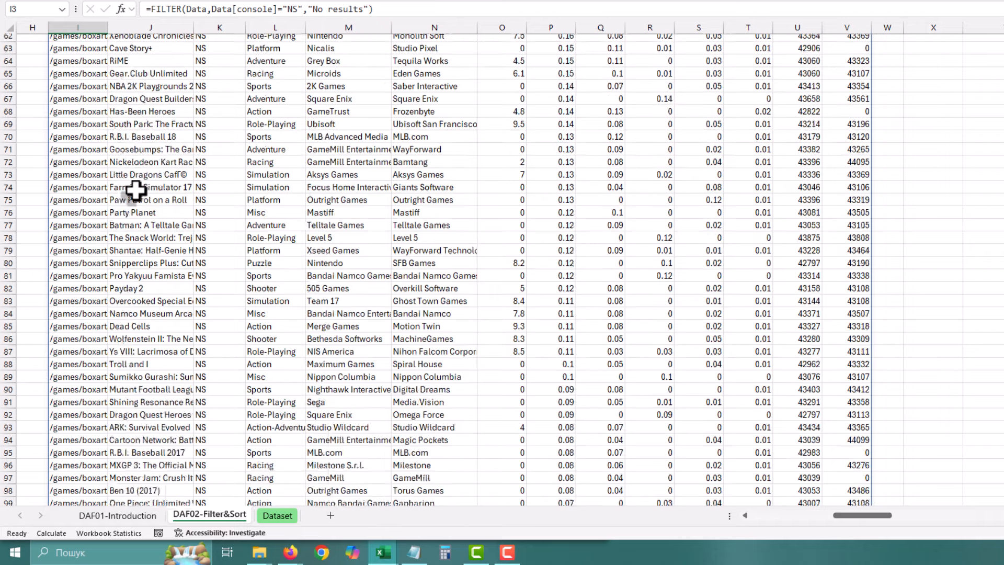
{"action": "scroll", "coordinate": [135, 189], "scroll_direction": "up", "scroll_amount": 15}
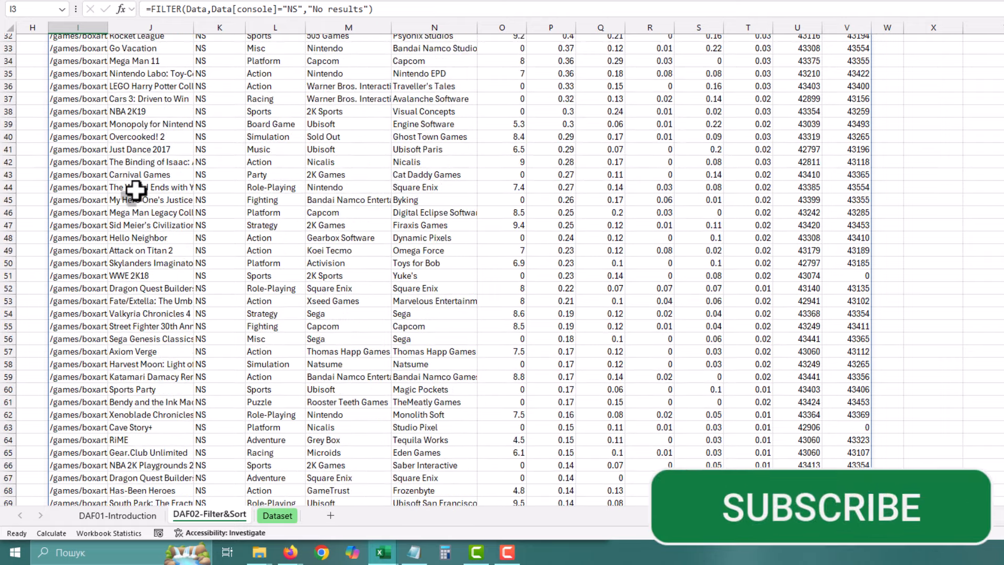
{"action": "scroll", "coordinate": [135, 190], "scroll_direction": "up", "scroll_amount": 10}
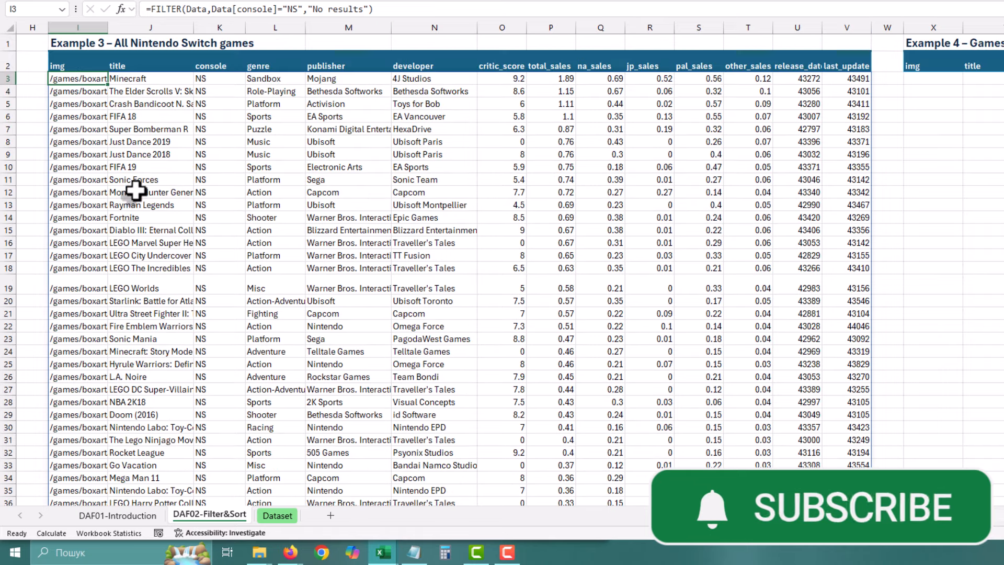
Examine the console column of the Example 3 results down past row 100 and return to the headings
{"action": "left_click", "coordinate": [213, 79]}
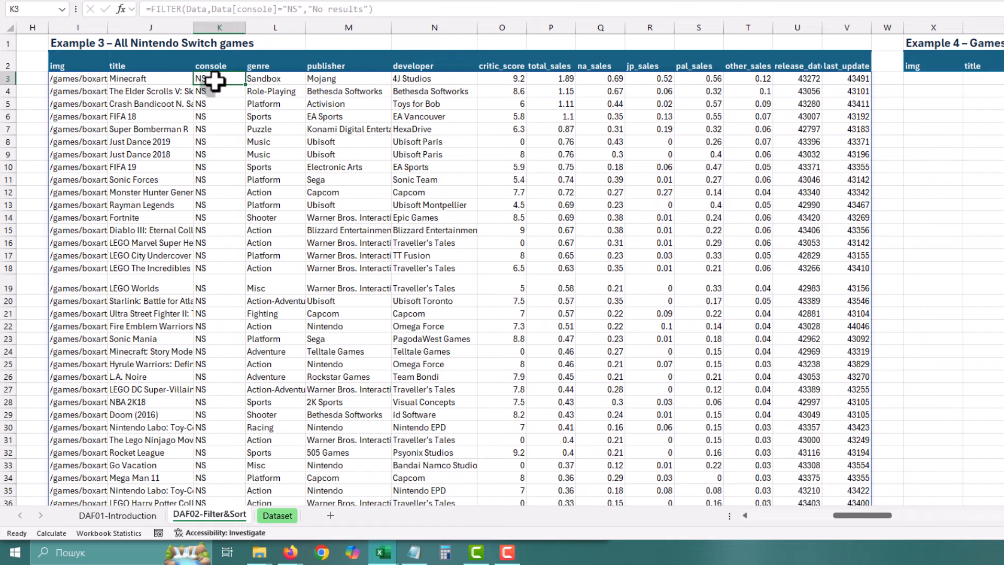
{"action": "scroll", "coordinate": [214, 83], "scroll_direction": "down", "scroll_amount": 12}
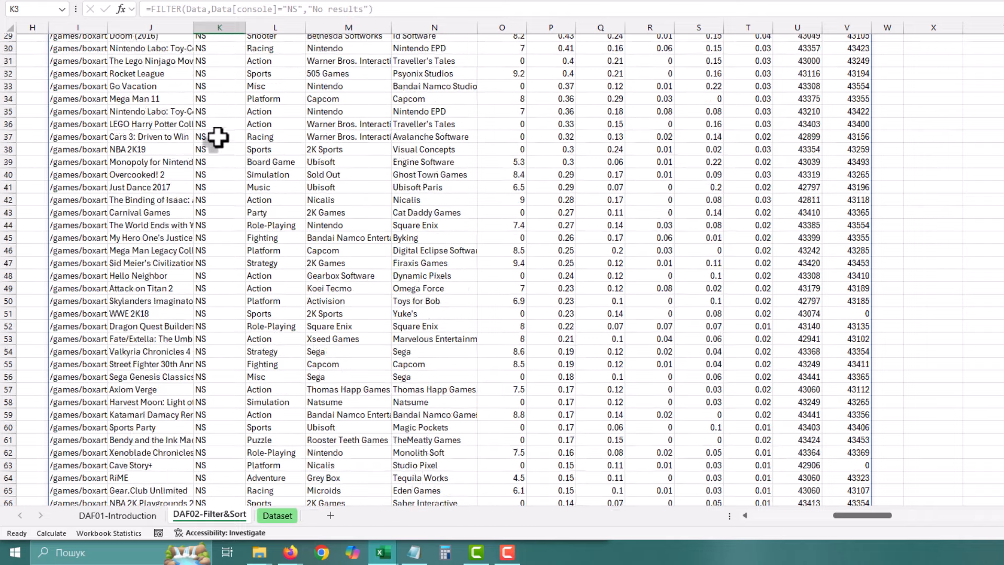
{"action": "scroll", "coordinate": [219, 178], "scroll_direction": "down", "scroll_amount": 7}
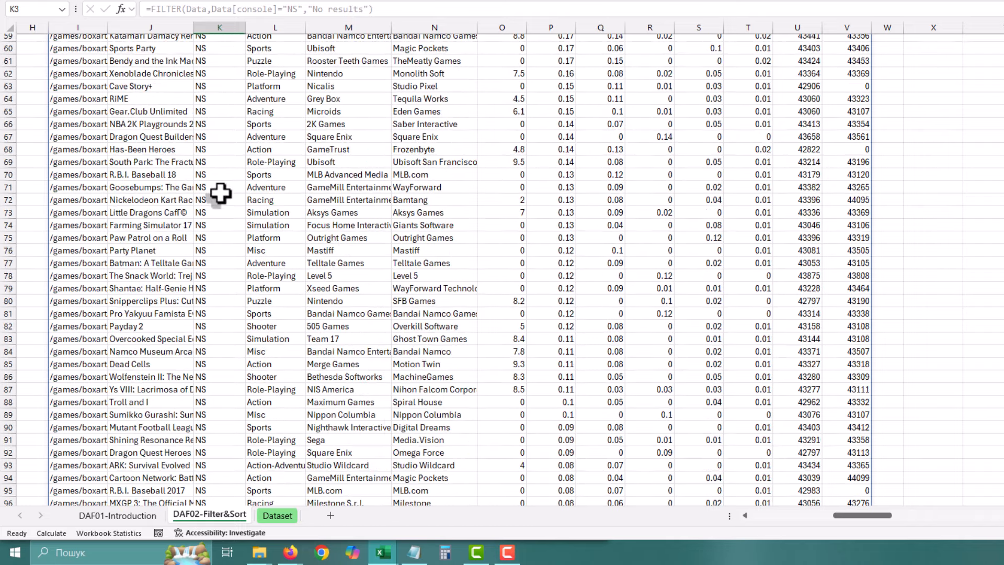
{"action": "scroll", "coordinate": [220, 194], "scroll_direction": "down", "scroll_amount": 7}
{"action": "left_click", "coordinate": [220, 189]}
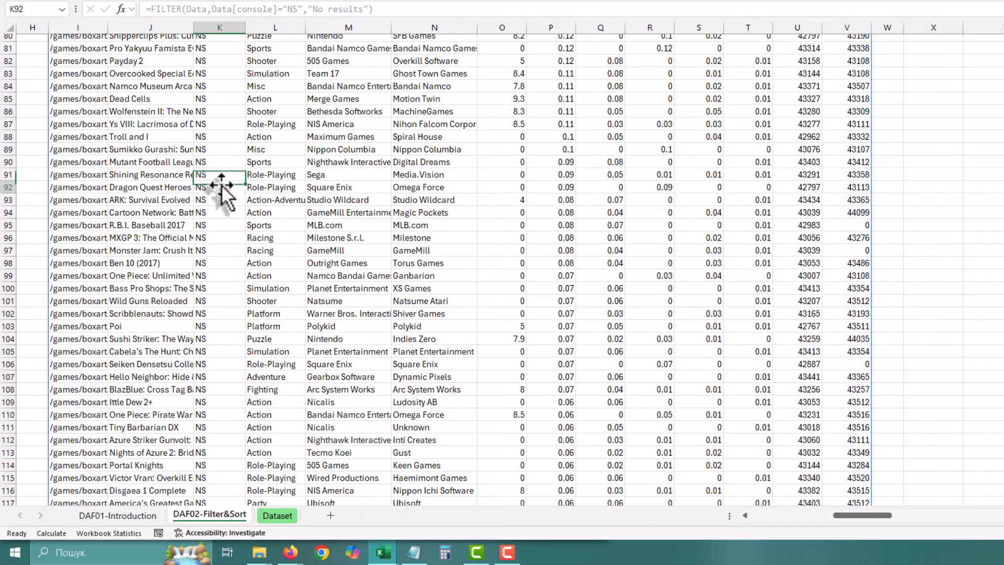
{"action": "scroll", "coordinate": [224, 164], "scroll_direction": "up", "scroll_amount": 9}
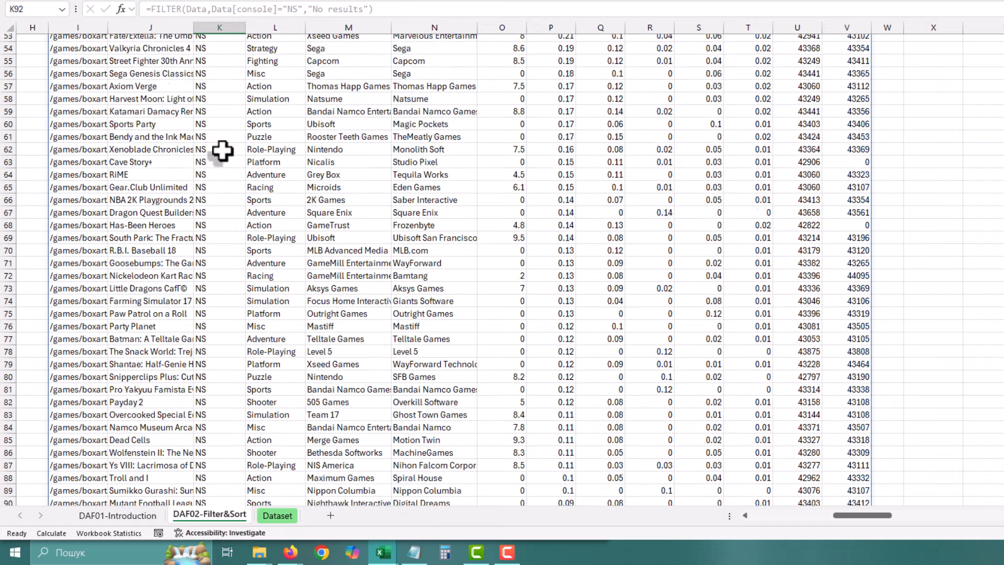
{"action": "scroll", "coordinate": [222, 151], "scroll_direction": "up", "scroll_amount": 6}
{"action": "scroll", "coordinate": [222, 152], "scroll_direction": "up", "scroll_amount": 8}
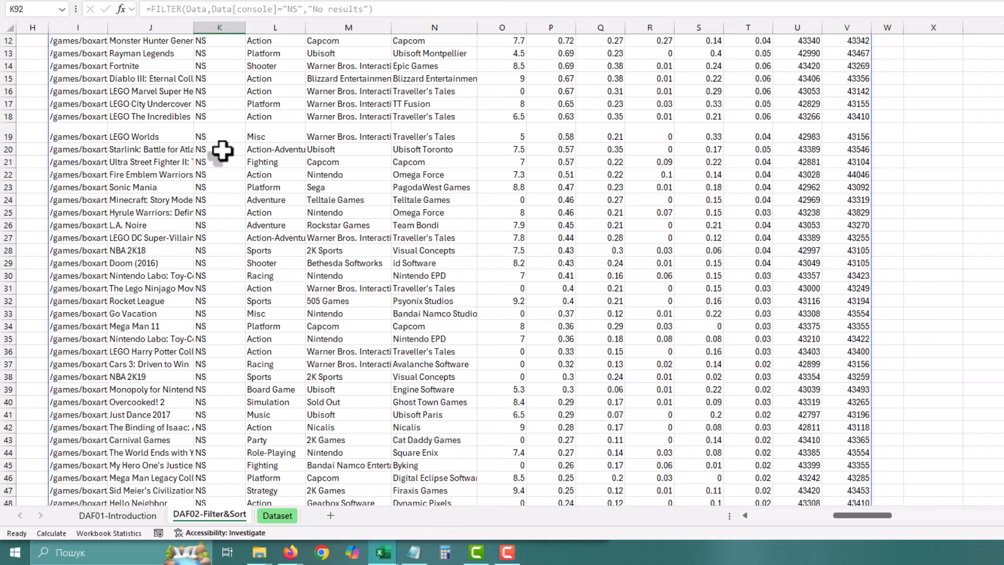
{"action": "scroll", "coordinate": [223, 151], "scroll_direction": "up", "scroll_amount": 4}
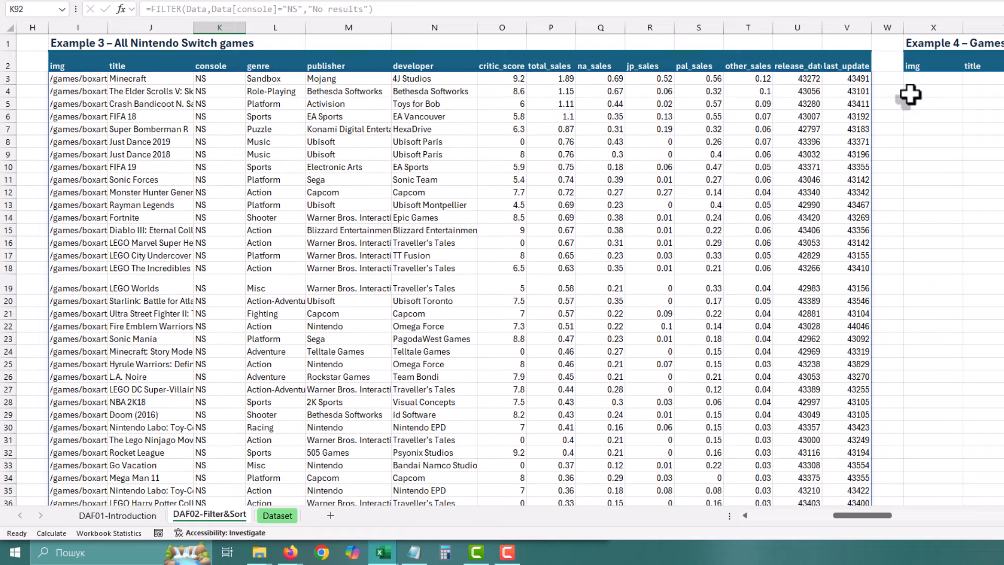
Enter =FILTER(Data,Data[critic_score]>9,"No results") in X3 under Example 4, referencing the Data table and its critic_score column on the Dataset sheet
{"action": "left_click", "coordinate": [952, 91]}
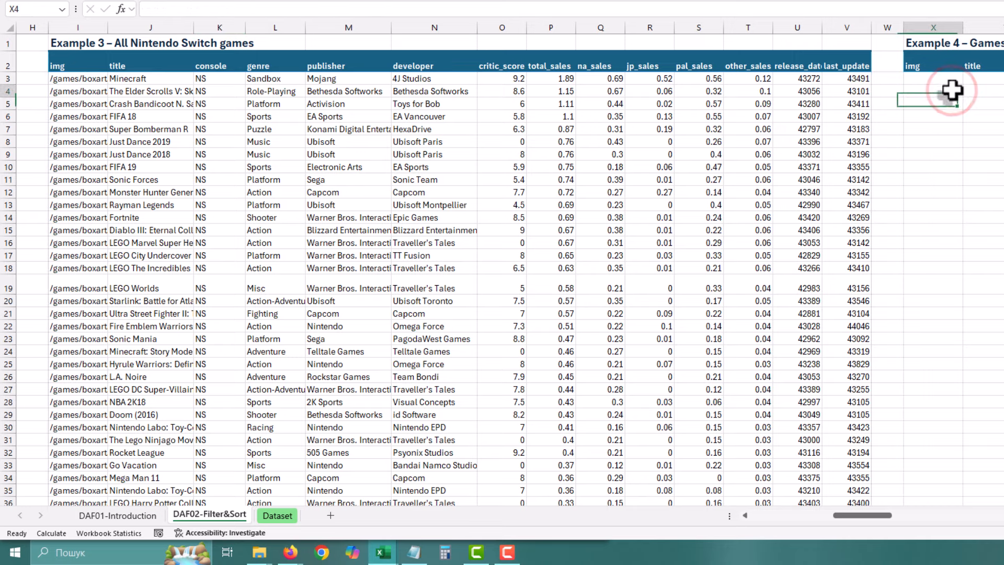
{"action": "left_click", "coordinate": [956, 78]}
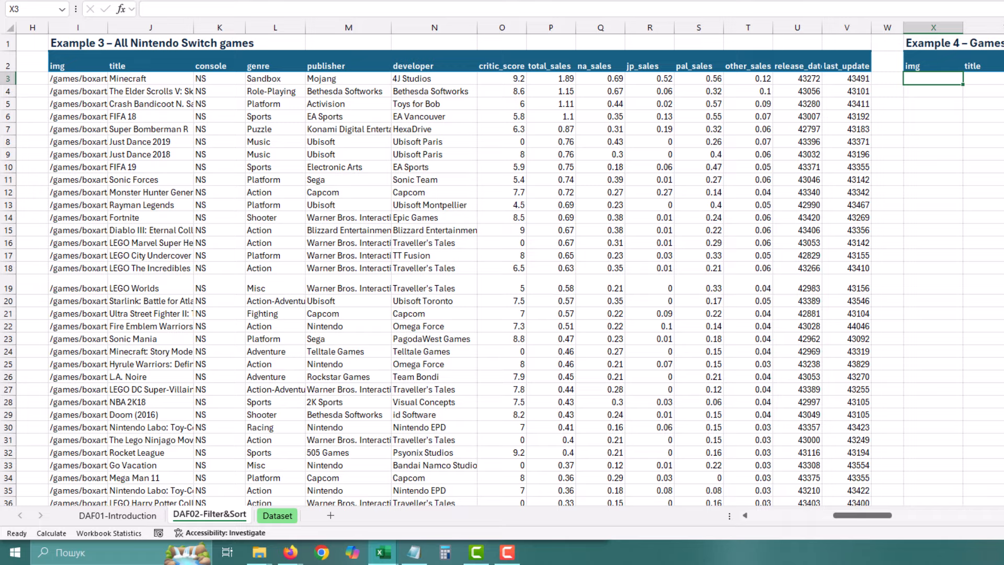
{"action": "scroll", "coordinate": [510, 263], "scroll_direction": "right", "scroll_amount": 6}
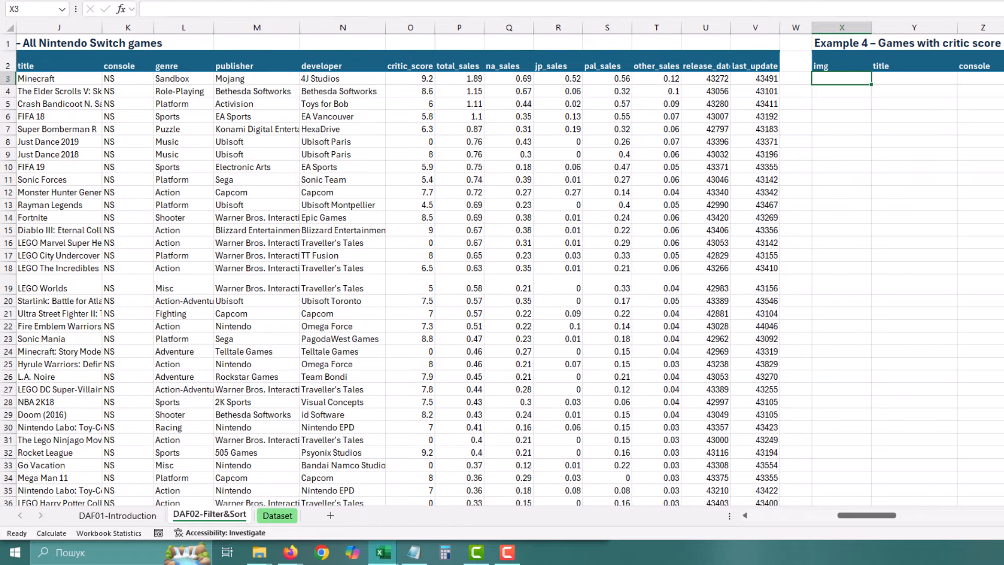
{"action": "scroll", "coordinate": [511, 264], "scroll_direction": "right", "scroll_amount": 7}
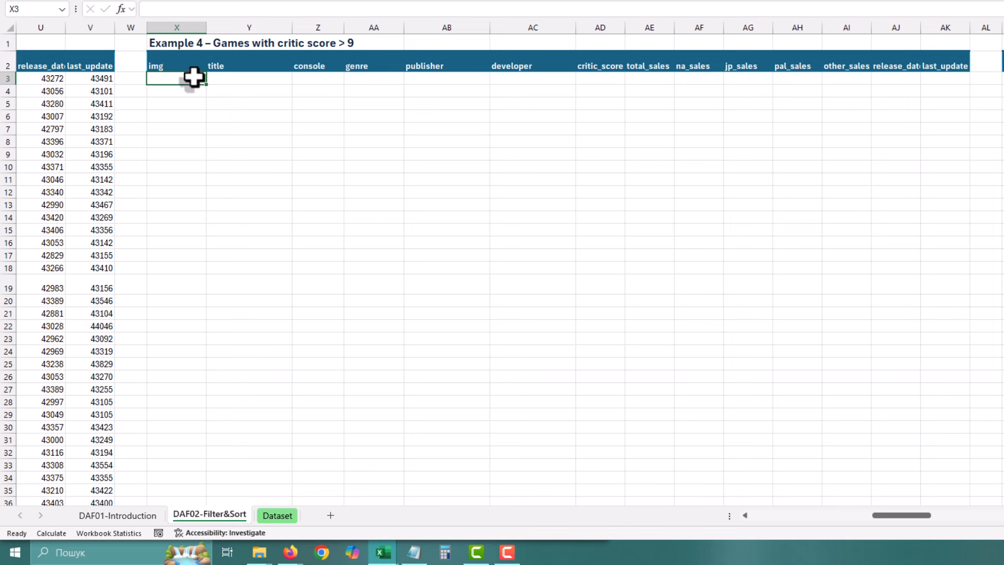
{"action": "type", "text": "=fil"}
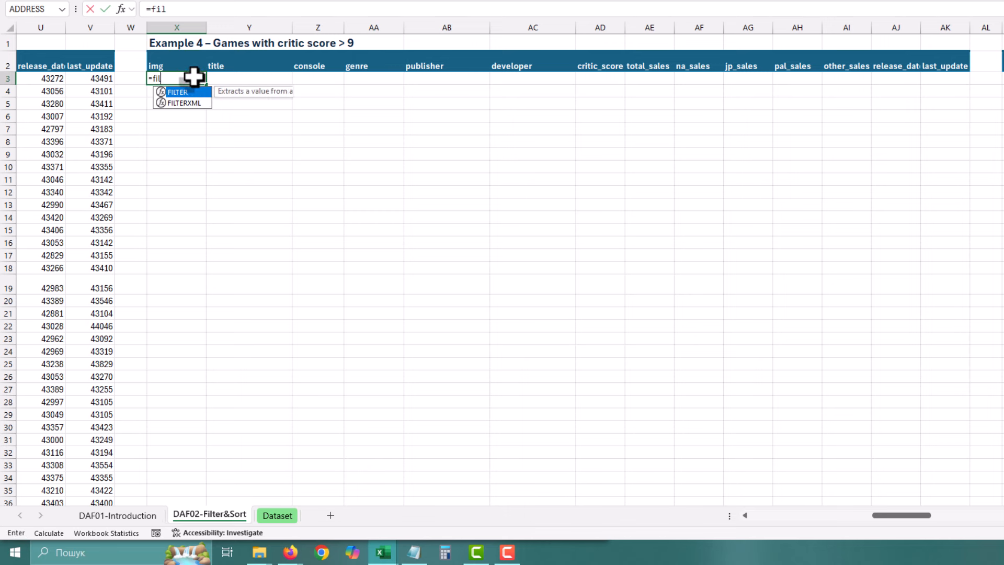
{"action": "key", "text": "Tab"}
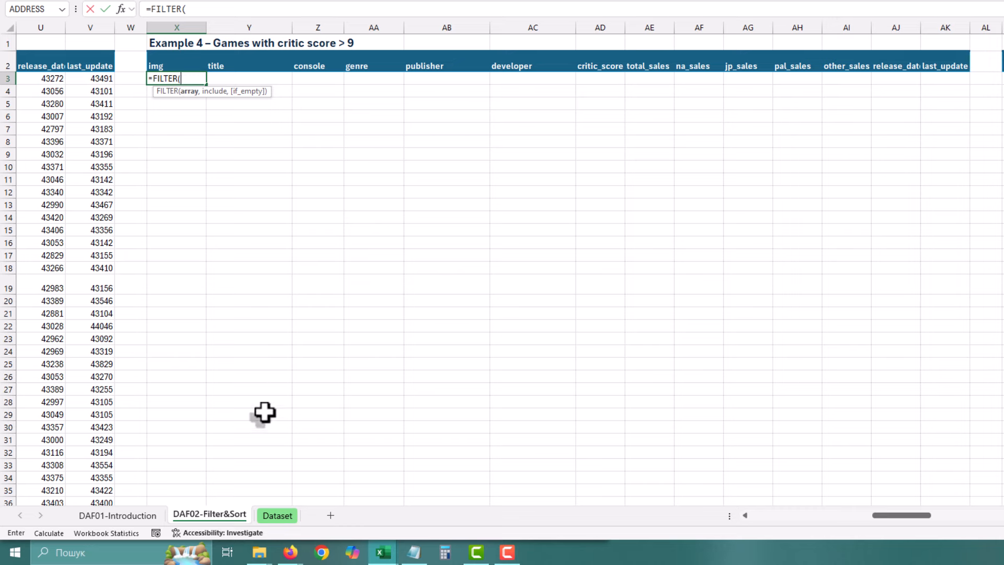
{"action": "left_click", "coordinate": [288, 521]}
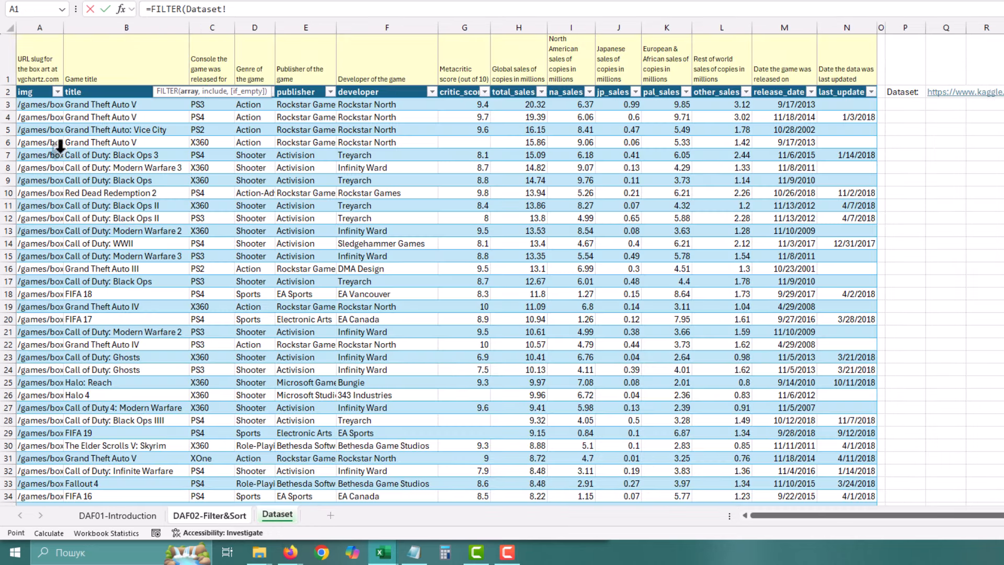
{"action": "left_click", "coordinate": [20, 88]}
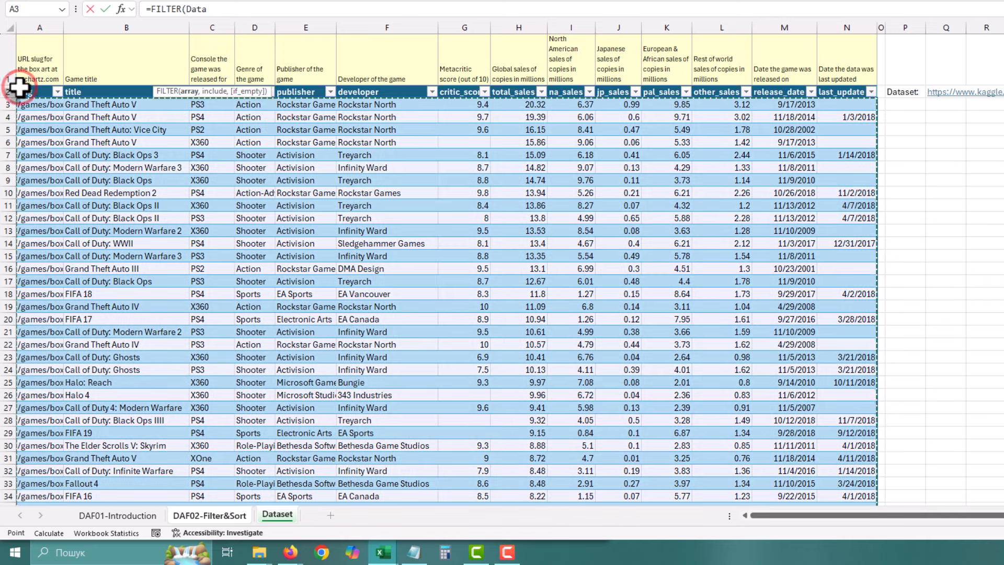
{"action": "type", "text": ","}
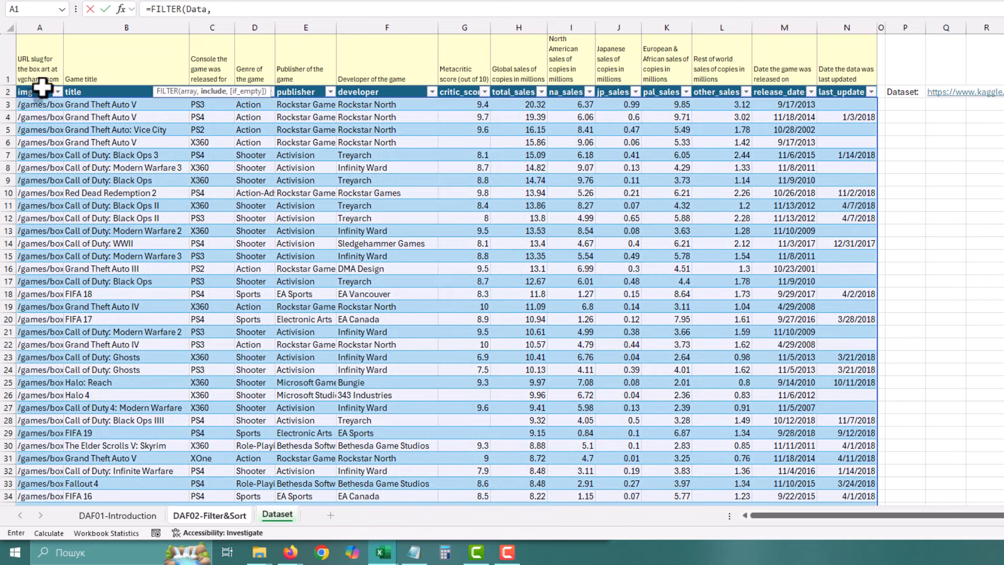
{"action": "left_click", "coordinate": [466, 85]}
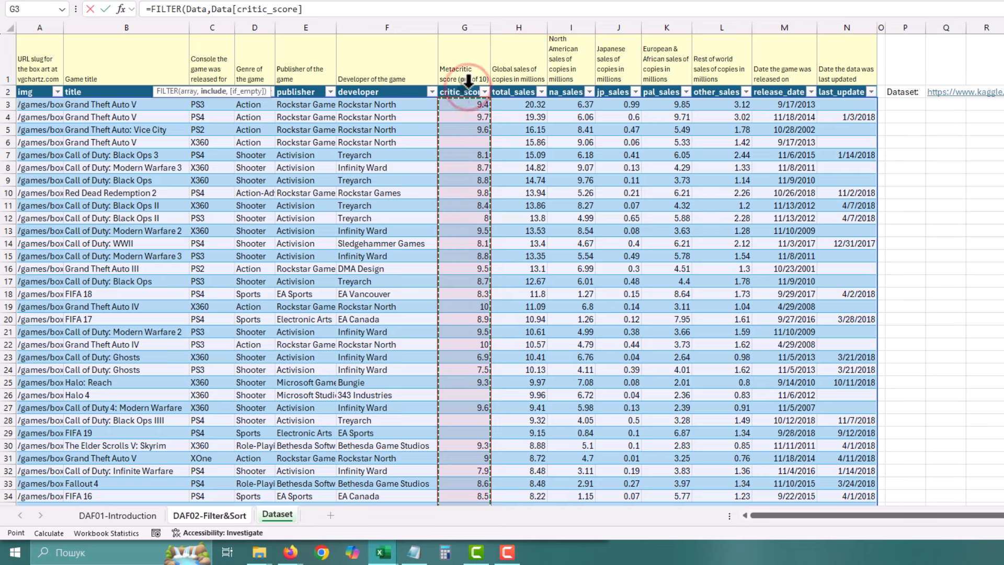
{"action": "type", "text": ">"}
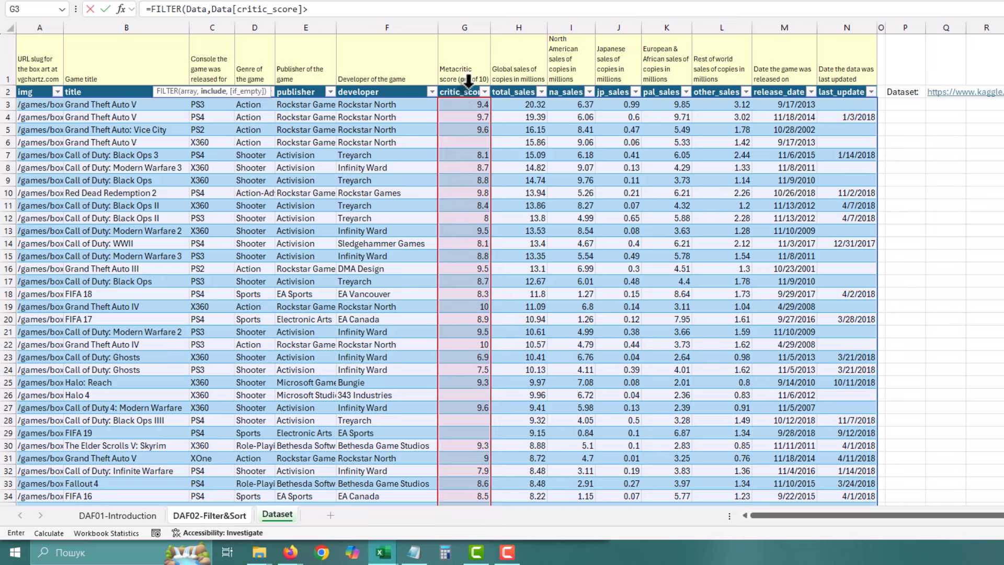
{"action": "type", "text": "9)"}
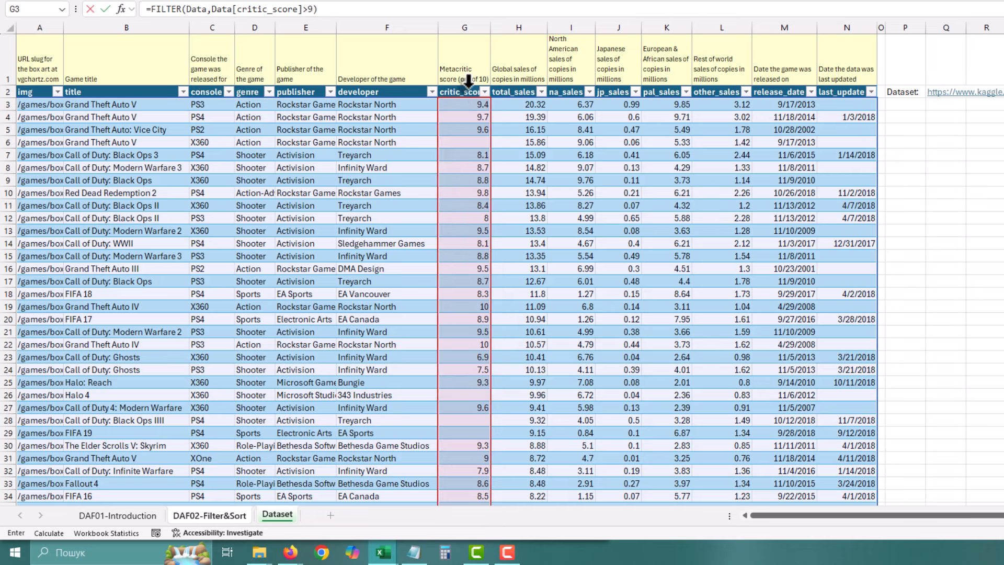
{"action": "key", "text": "BackSpace"}
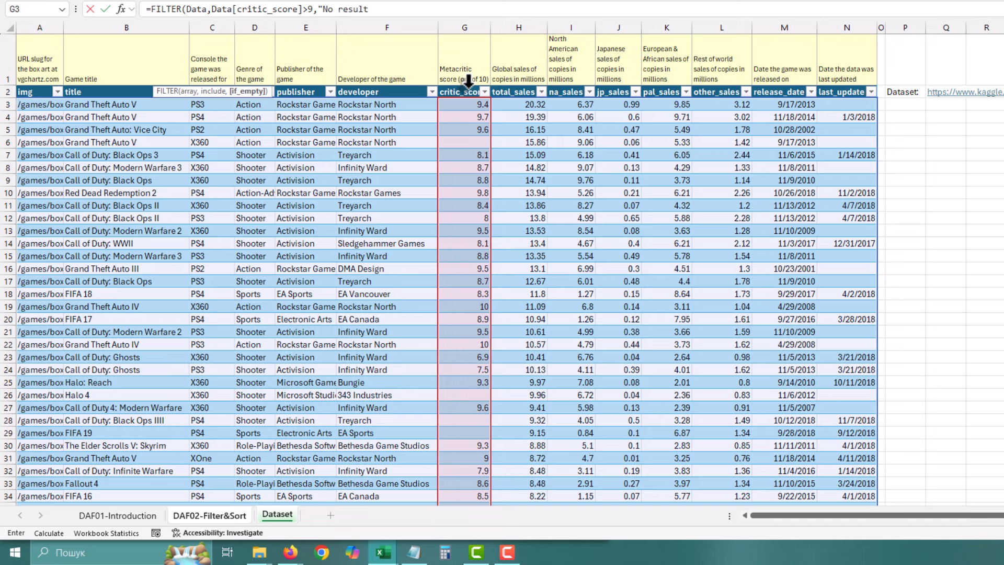
{"action": "type", "text": ")"}
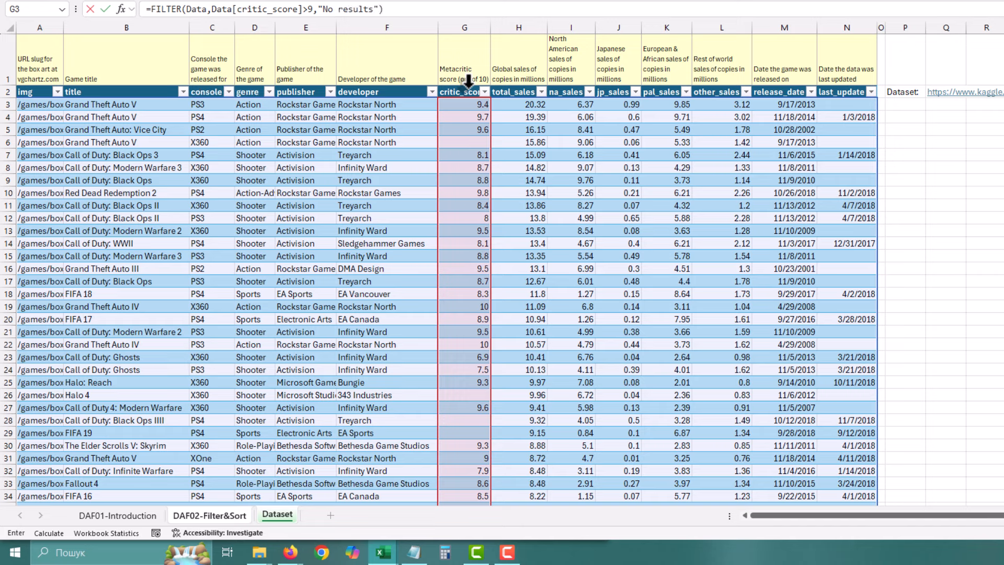
{"action": "key", "text": "Return"}
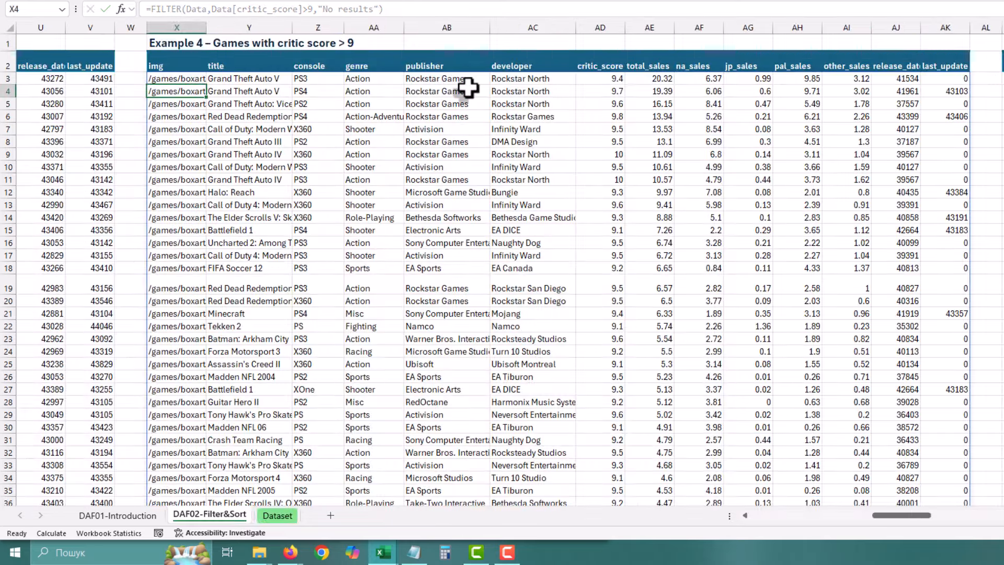
Check the formula in X3 and examine the Example 4 results, especially the critic_score column down past row 40, then return to the headings
{"action": "left_click", "coordinate": [192, 78]}
{"action": "scroll", "coordinate": [312, 131], "scroll_direction": "down", "scroll_amount": 3}
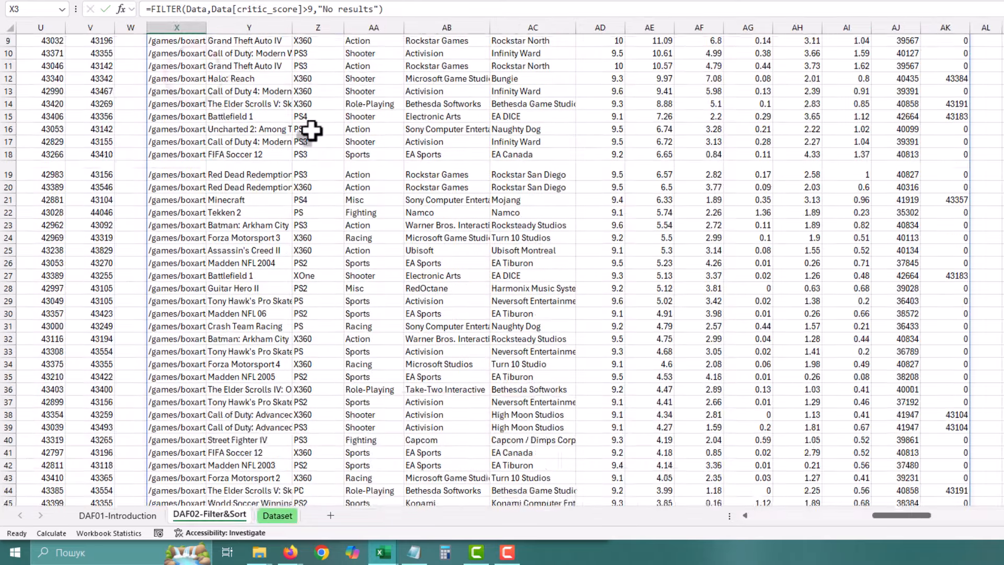
{"action": "scroll", "coordinate": [311, 131], "scroll_direction": "down", "scroll_amount": 14}
{"action": "scroll", "coordinate": [311, 130], "scroll_direction": "up", "scroll_amount": 17}
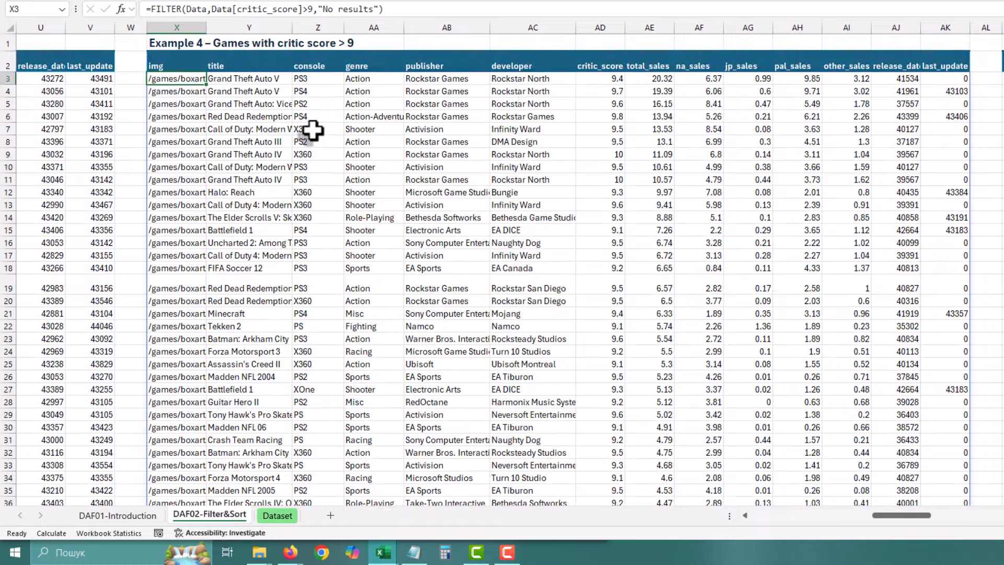
{"action": "left_click", "coordinate": [614, 79]}
{"action": "left_click", "coordinate": [632, 245]}
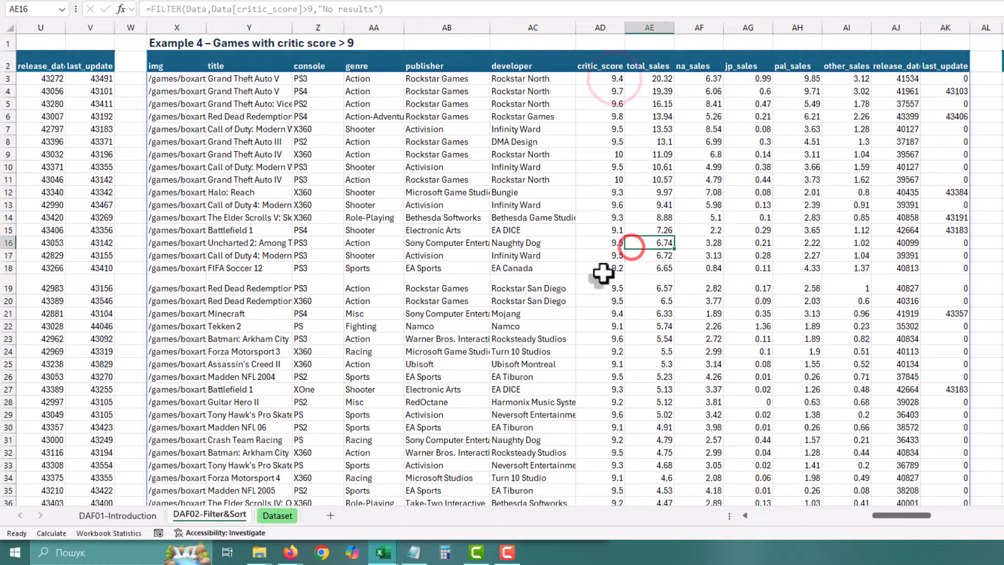
{"action": "left_click", "coordinate": [603, 272]}
{"action": "scroll", "coordinate": [617, 359], "scroll_direction": "down", "scroll_amount": 6}
{"action": "left_click", "coordinate": [616, 359]}
{"action": "scroll", "coordinate": [616, 359], "scroll_direction": "up", "scroll_amount": 6}
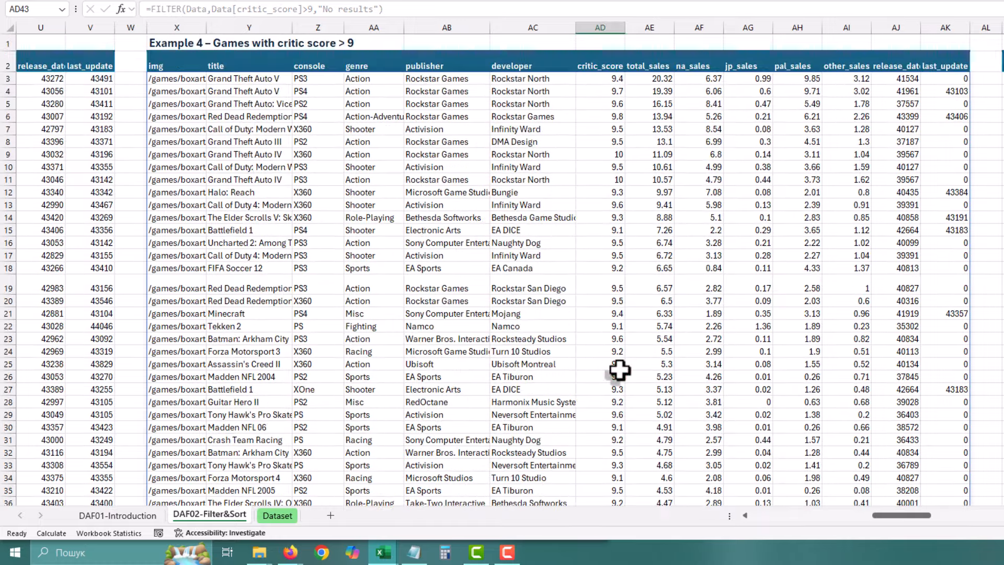
Look across the empty Example 5 area and read its title in AM1 with the two filter conditions
{"action": "left_click_drag", "start_coordinate": [1003, 78], "coordinate": [958, 103]}
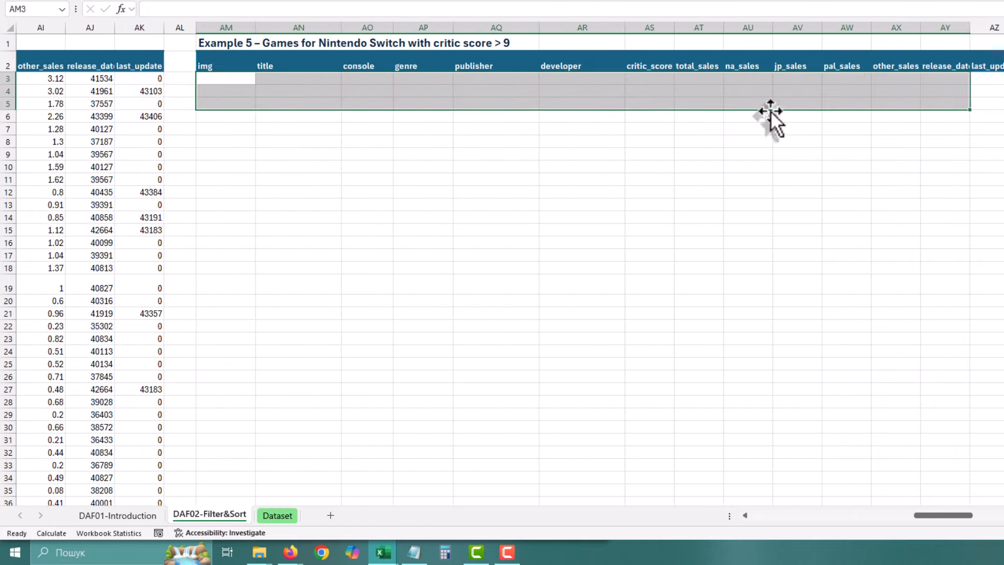
{"action": "left_click", "coordinate": [244, 90]}
{"action": "left_click", "coordinate": [239, 76]}
{"action": "left_click", "coordinate": [223, 46]}
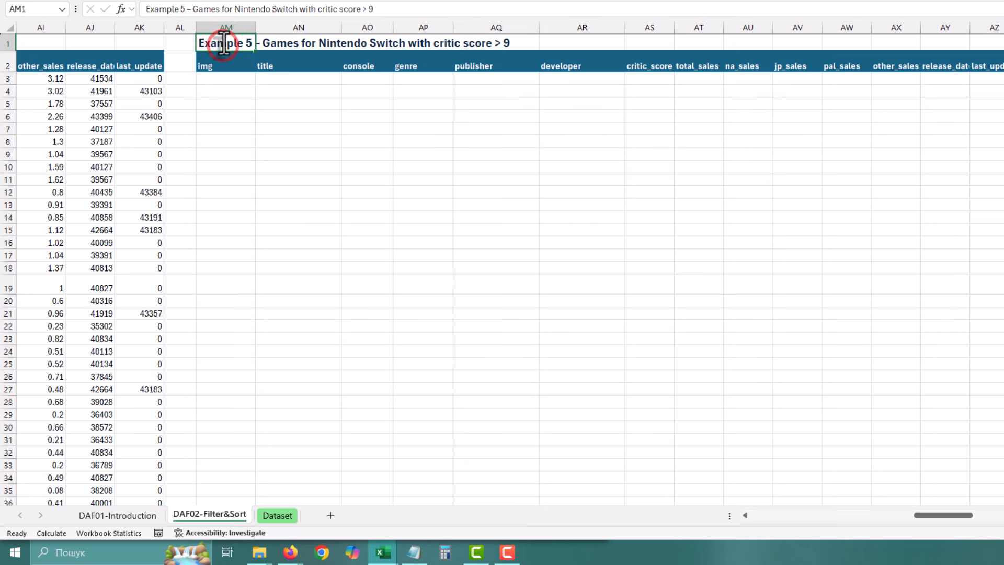
{"action": "left_click_drag", "start_coordinate": [234, 9], "coordinate": [313, 10]}
{"action": "left_click", "coordinate": [368, 129]}
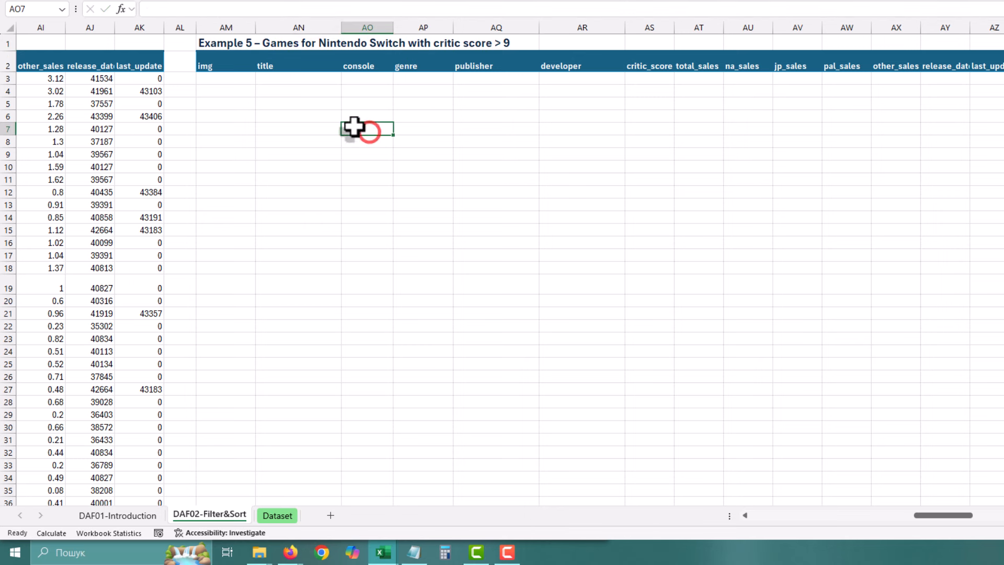
Enter =FILTER(Data,(Data[console]="NS")*(Data[critic_score]>9),"No results") in AM3 under Example 5, referencing the Data table on the Dataset sheet
{"action": "left_click", "coordinate": [236, 81]}
{"action": "type", "text": "=fil"}
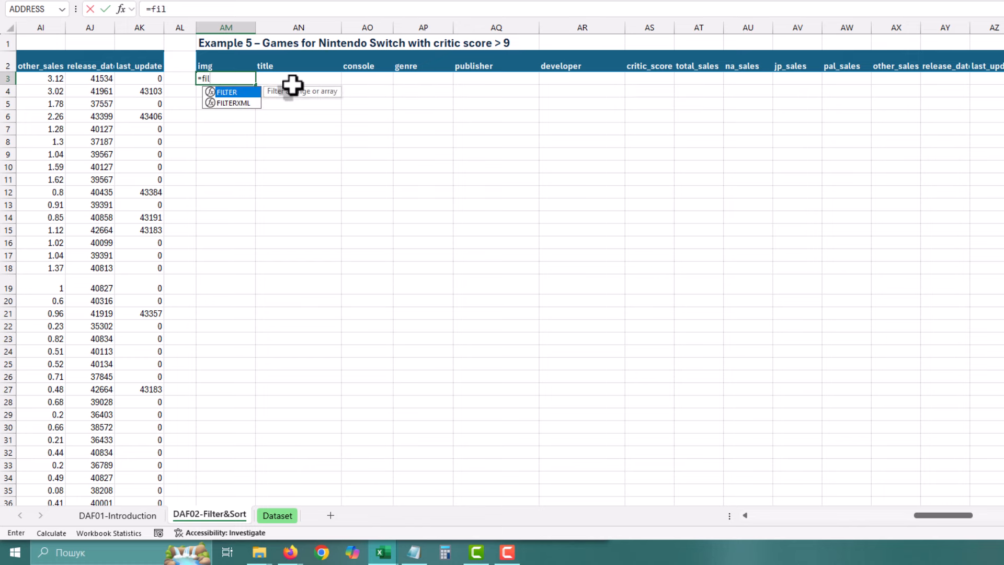
{"action": "type", "text": "ter("}
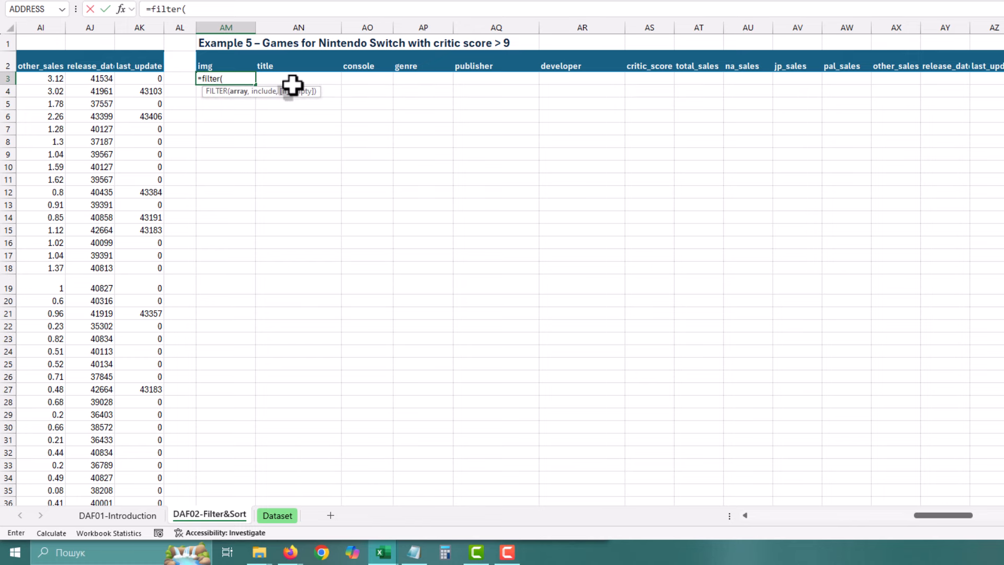
{"action": "left_click", "coordinate": [277, 515]}
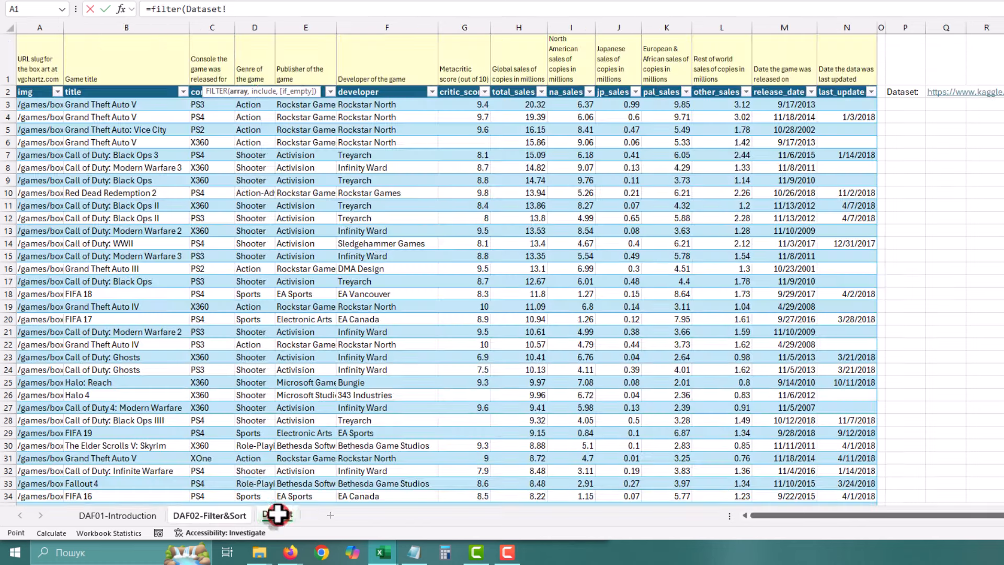
{"action": "left_click", "coordinate": [15, 79]}
{"action": "type", "text": ","}
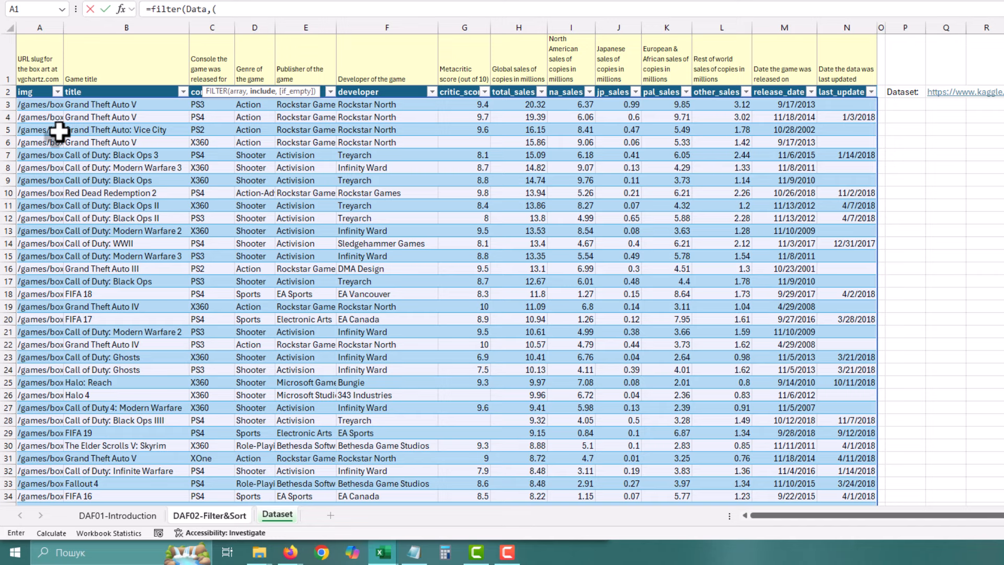
{"action": "type", "text": "("}
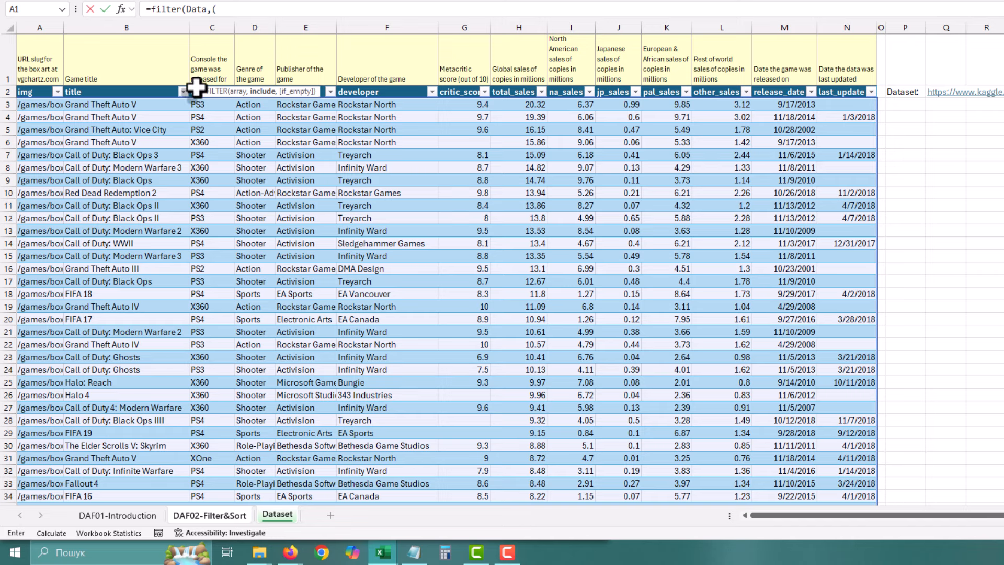
{"action": "left_click", "coordinate": [196, 87]}
{"action": "type", "text": "=\"NS\")*("}
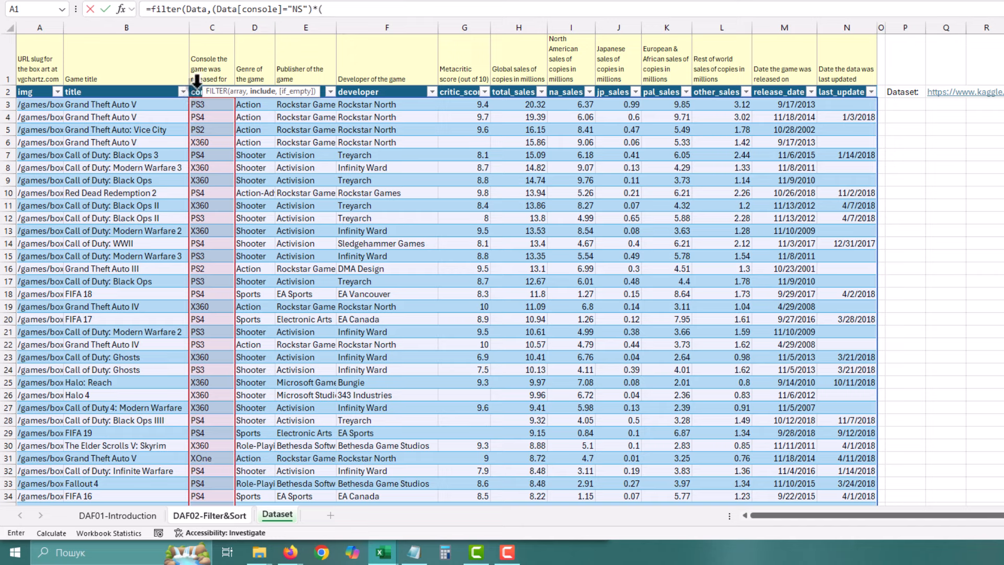
{"action": "left_click", "coordinate": [460, 82]}
{"action": "type", "text": ">9),\"No res"}
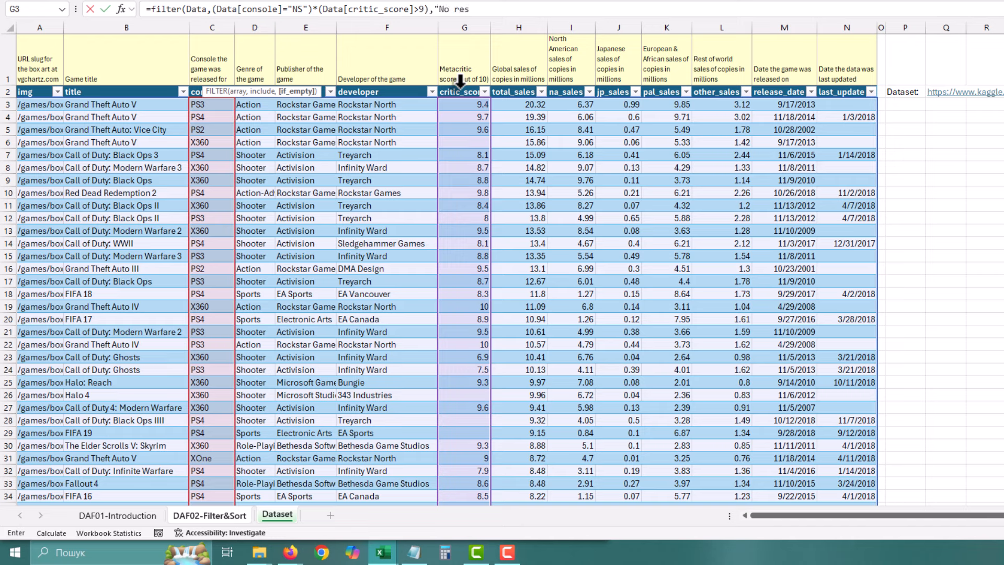
{"action": "type", "text": ")"}
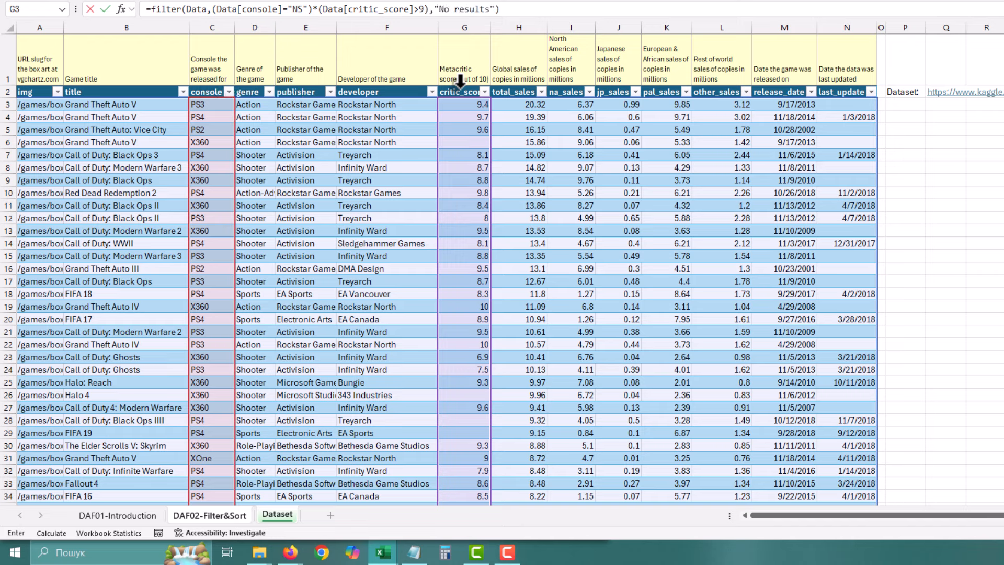
{"action": "key", "text": "Return"}
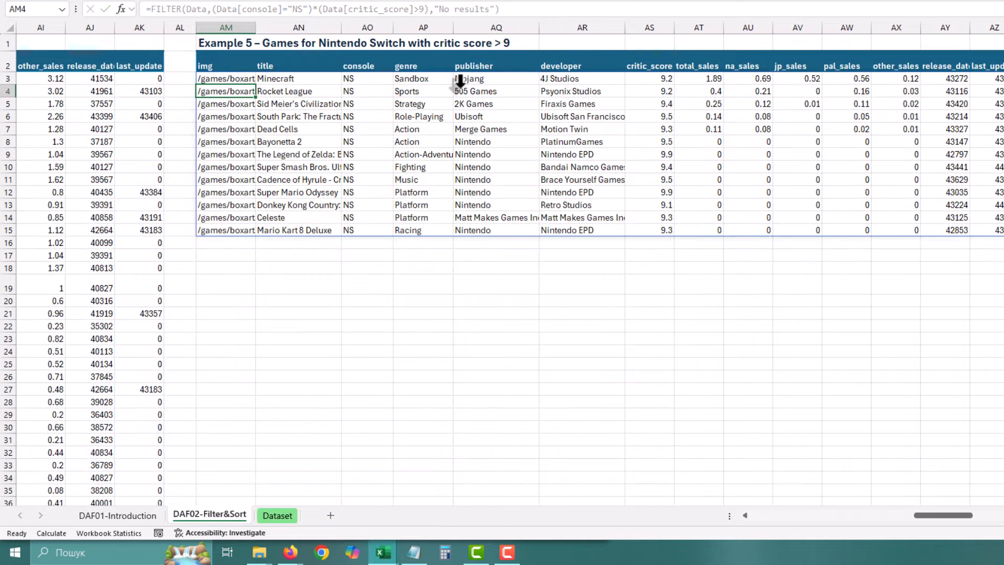
Examine the title, console and critic_score columns of the Example 5 results against both filter conditions
{"action": "left_click", "coordinate": [291, 83]}
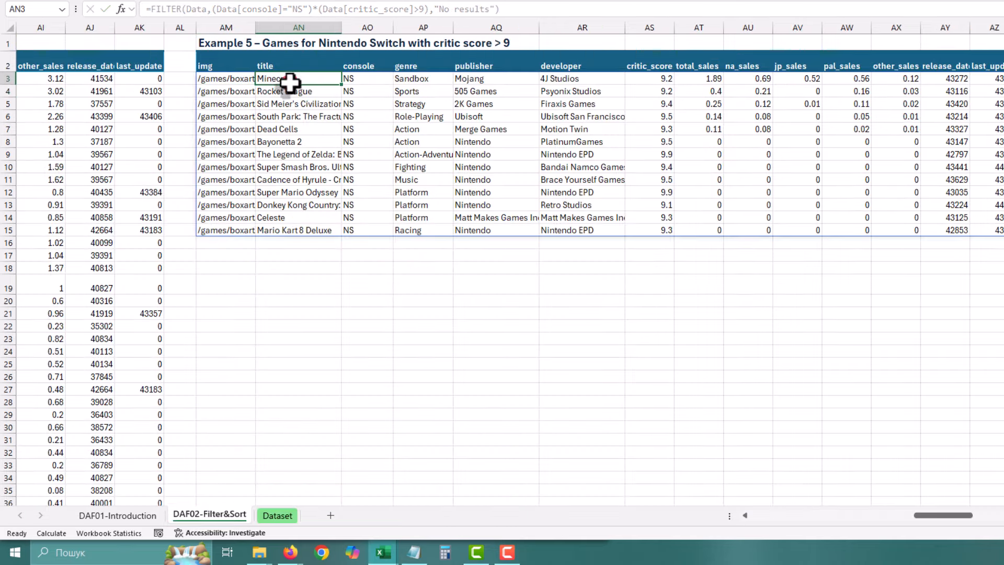
{"action": "left_click", "coordinate": [353, 82]}
{"action": "left_click", "coordinate": [349, 95]}
{"action": "left_click", "coordinate": [352, 141]}
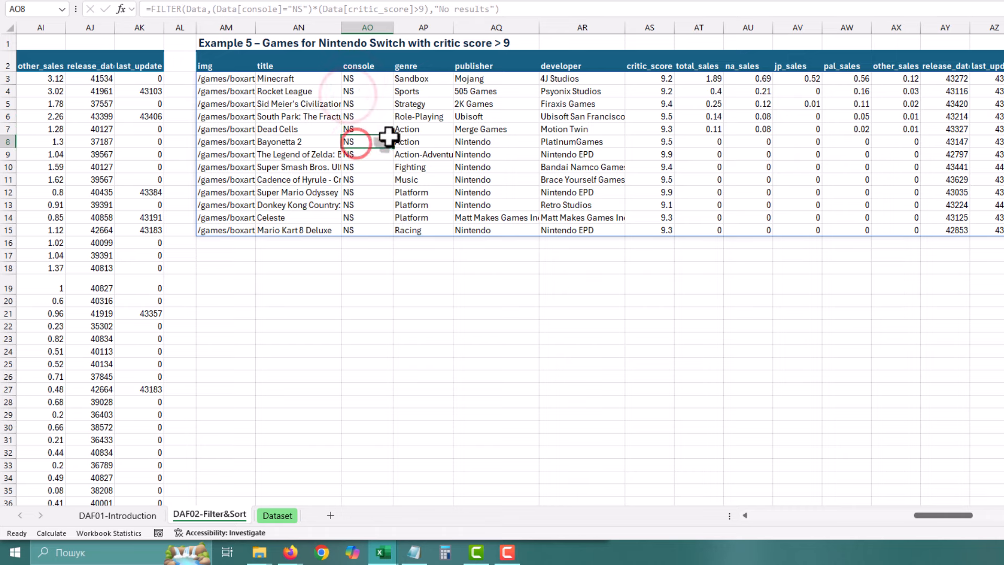
{"action": "left_click_drag", "start_coordinate": [658, 80], "coordinate": [663, 226]}
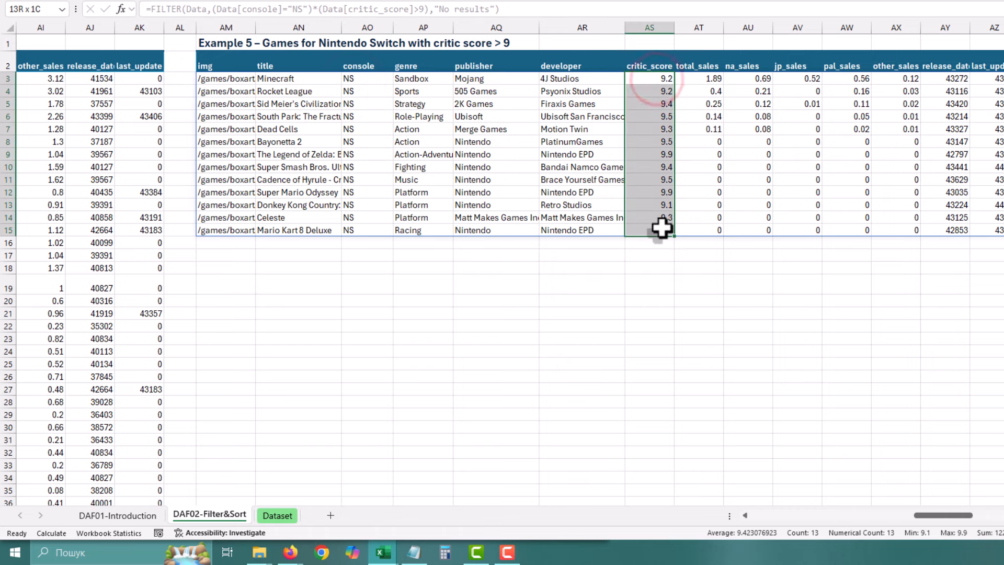
{"action": "left_click", "coordinate": [394, 87]}
{"action": "left_click", "coordinate": [324, 105]}
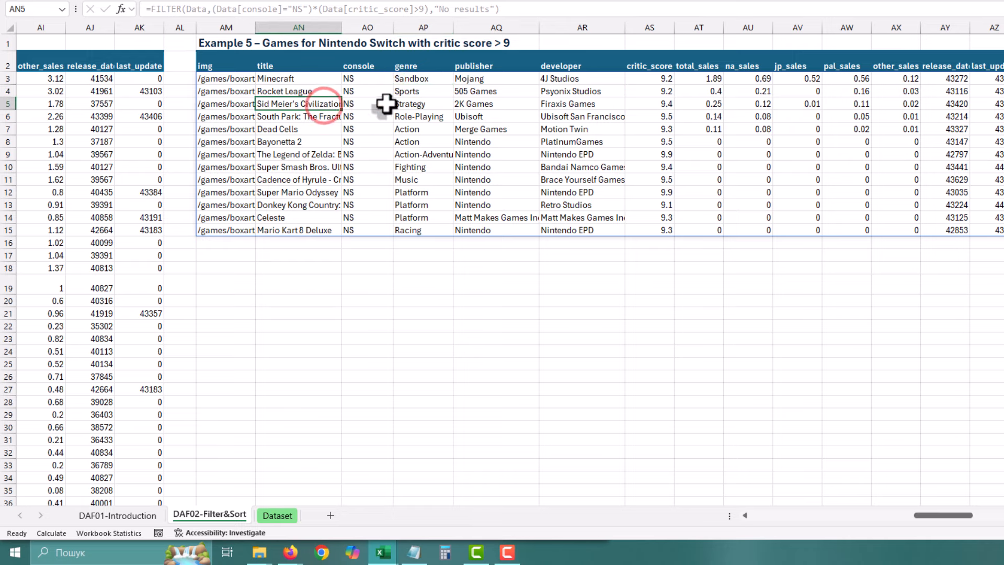
Start a FILTER formula in BB3 under Example 6, using the Data table from the Dataset sheet and the condition Data[console]="PS4"
{"action": "left_click", "coordinate": [1003, 64]}
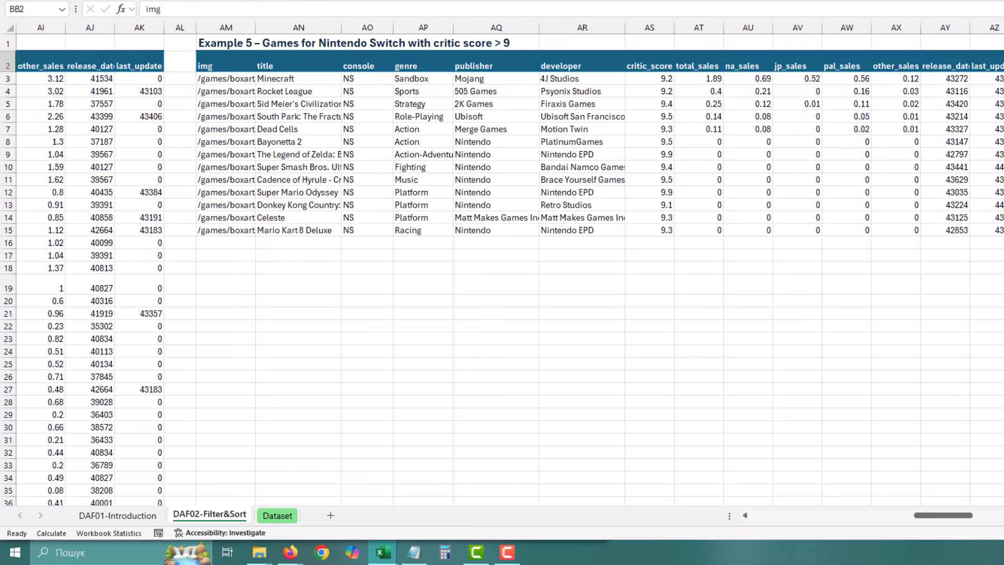
{"action": "left_click", "coordinate": [377, 77]}
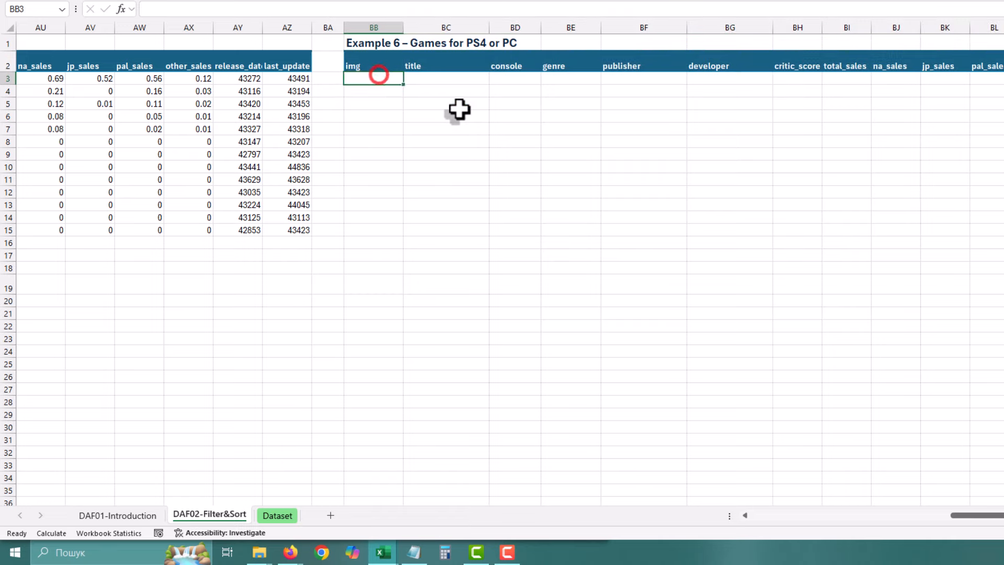
{"action": "type", "text": "=FILTER("}
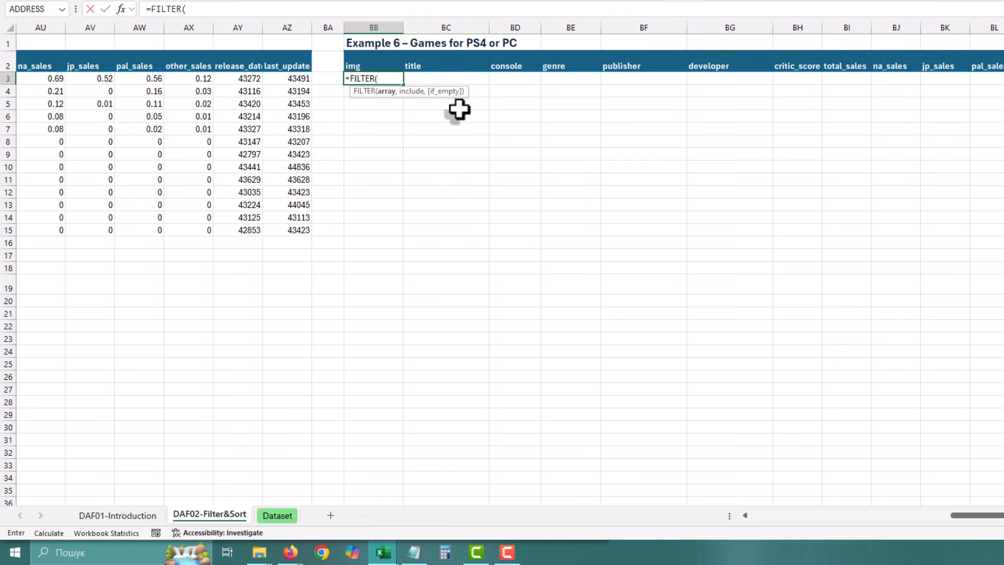
{"action": "left_click", "coordinate": [277, 516]}
{"action": "left_click", "coordinate": [20, 90]}
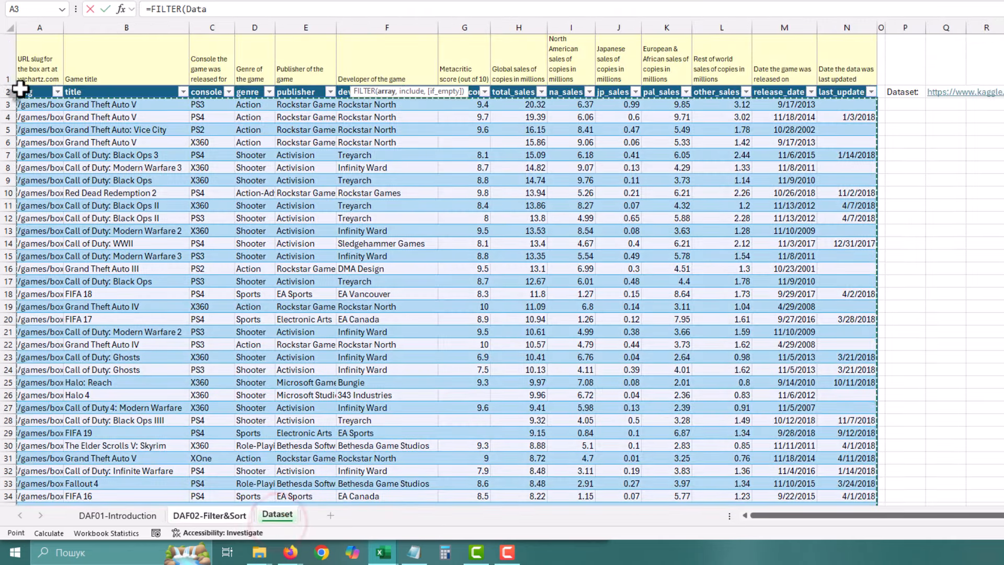
{"action": "type", "text": ","}
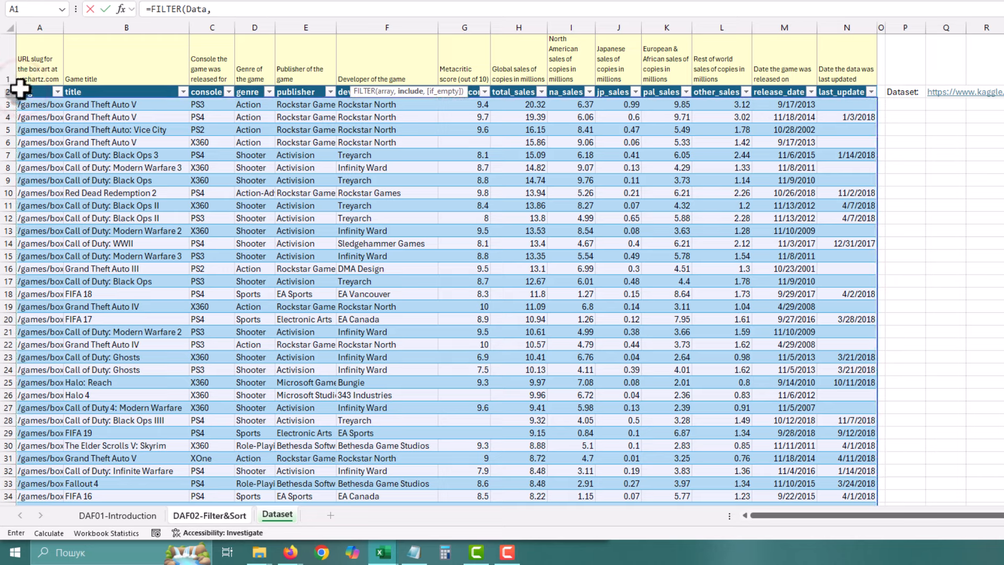
{"action": "left_click", "coordinate": [211, 84]}
{"action": "type", "text": "=\"PS4"}
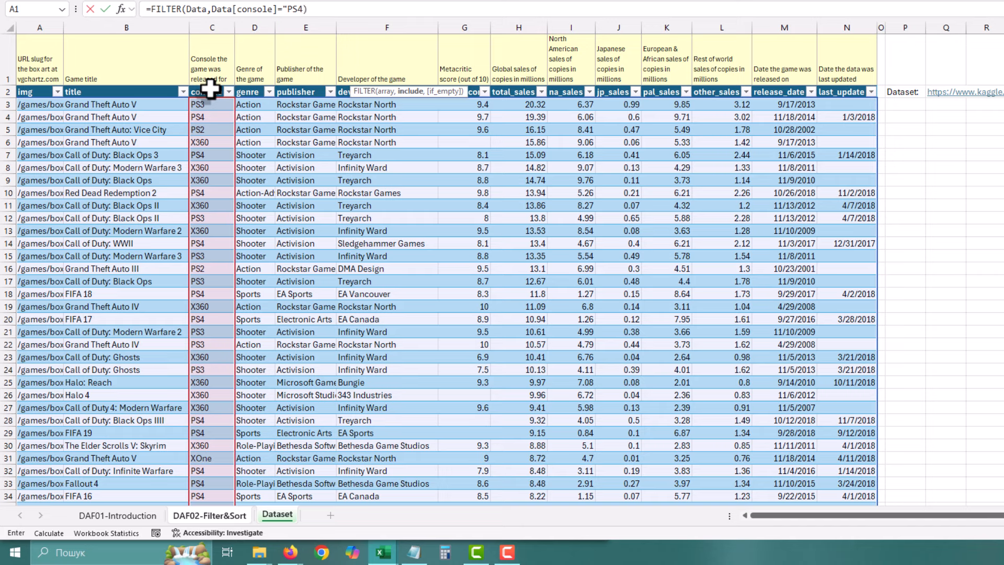
Parenthesize the PS4 condition, add +(Data[console]="PC") and the fallback "No results" separated by a semicolon, and submit the Example 6 formula
{"action": "left_click", "coordinate": [214, 9]}
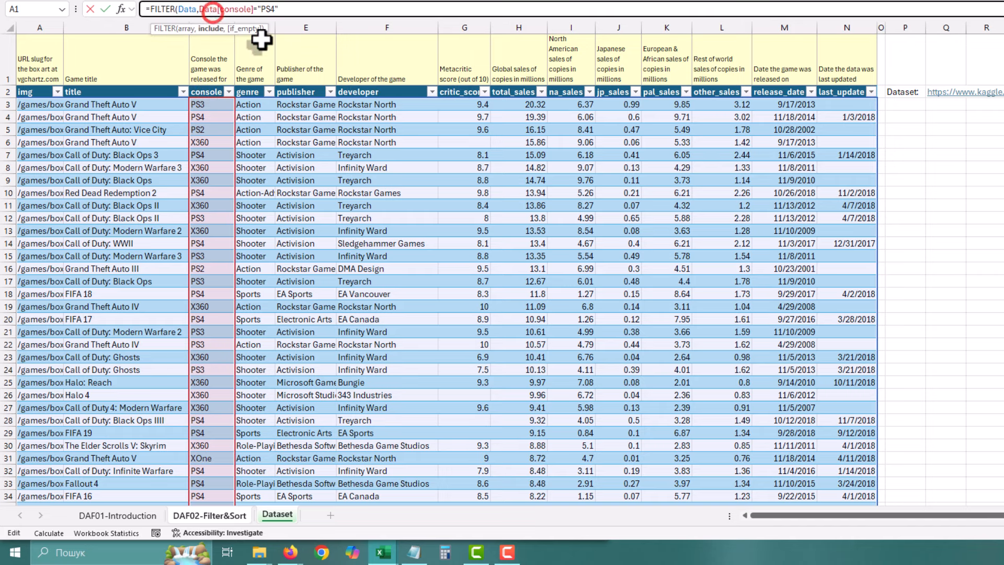
{"action": "type", "text": "("}
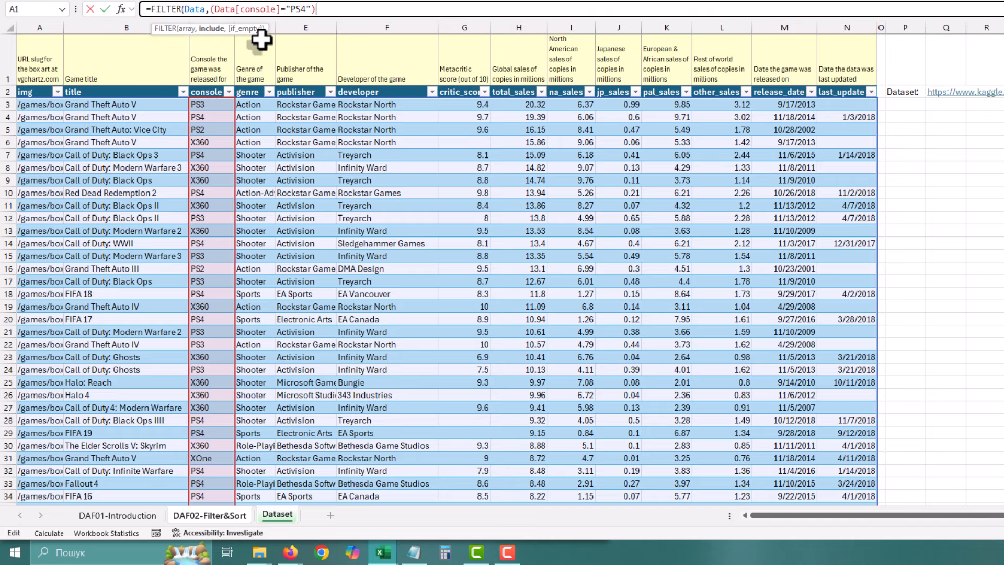
{"action": "left_click", "coordinate": [207, 83]}
{"action": "type", "text": "=\"PC\");\"No result"}
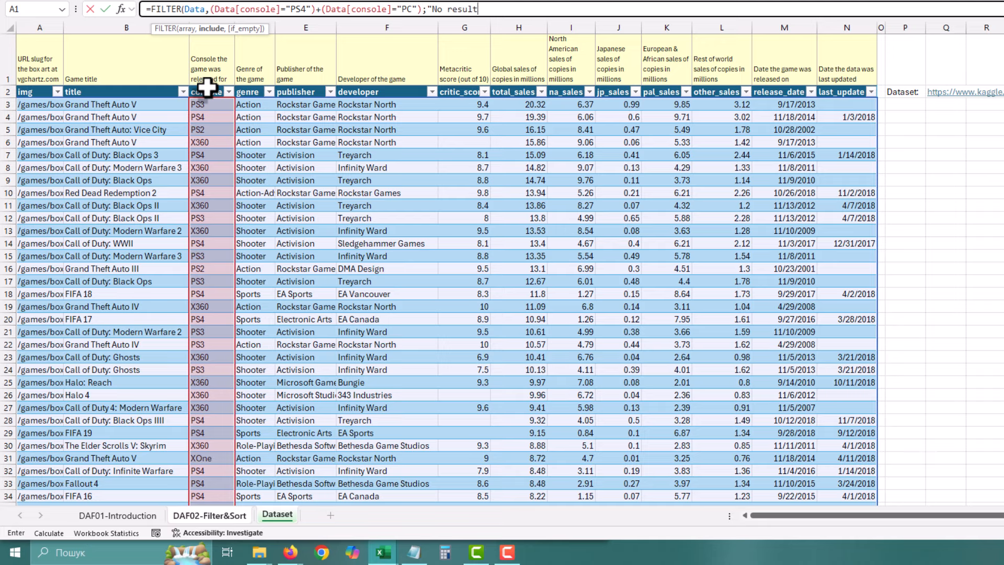
{"action": "type", "text": "s\")"}
{"action": "key", "text": "Return"}
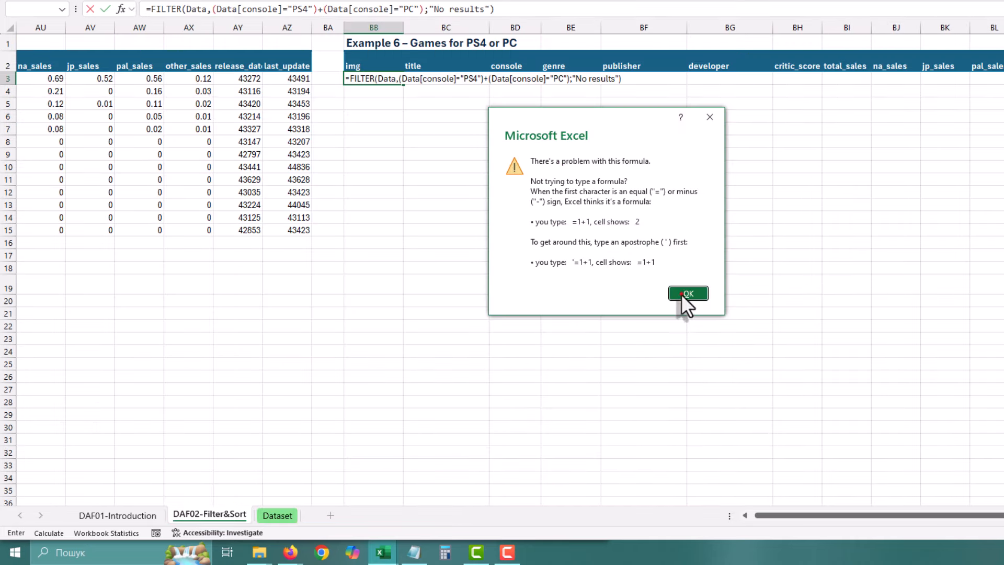
Replace the semicolon before "No results" with a comma in the Example 6 formula and commit it
{"action": "left_click", "coordinate": [681, 294]}
{"action": "left_click", "coordinate": [426, 11]}
{"action": "key", "text": "BackSpace"}
{"action": "type", "text": ","}
{"action": "key", "text": "Return"}
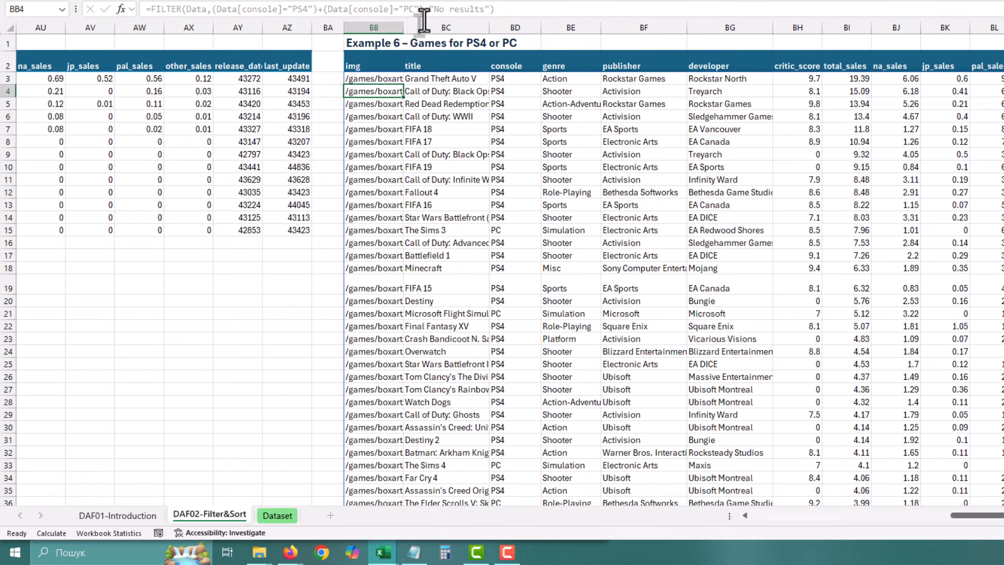
Examine the console column of the Example 6 results down past row 60 against the PS4 or PC condition
{"action": "left_click", "coordinate": [510, 89]}
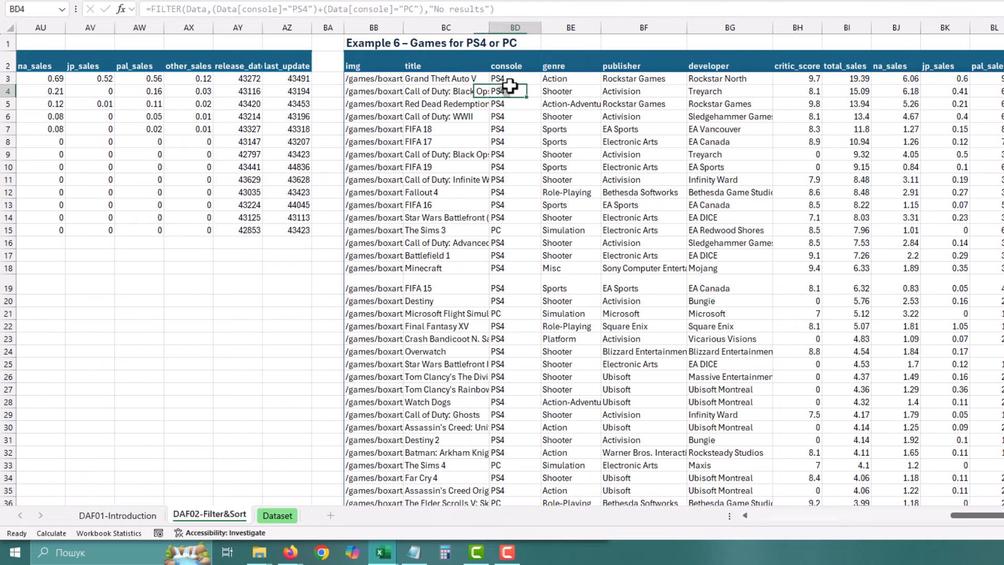
{"action": "scroll", "coordinate": [511, 179], "scroll_direction": "down", "scroll_amount": 3}
{"action": "left_click", "coordinate": [518, 161]}
{"action": "scroll", "coordinate": [517, 159], "scroll_direction": "down", "scroll_amount": 7}
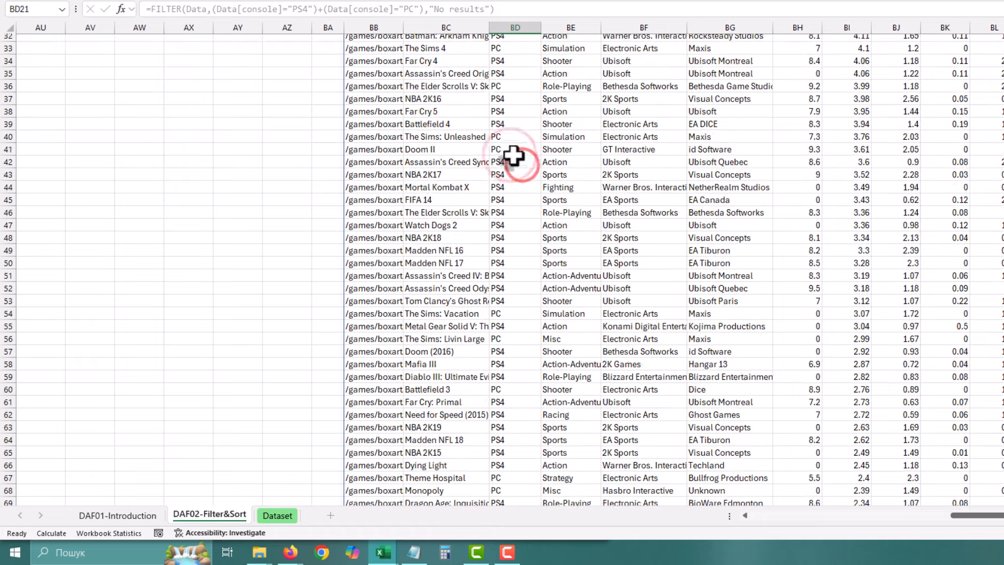
{"action": "scroll", "coordinate": [511, 152], "scroll_direction": "up", "scroll_amount": 11}
Go to the empty Example 7 area and read the release-year and console conditions in its title in BQ1
{"action": "left_click", "coordinate": [615, 114]}
{"action": "scroll", "coordinate": [612, 113], "scroll_direction": "right", "scroll_amount": 8}
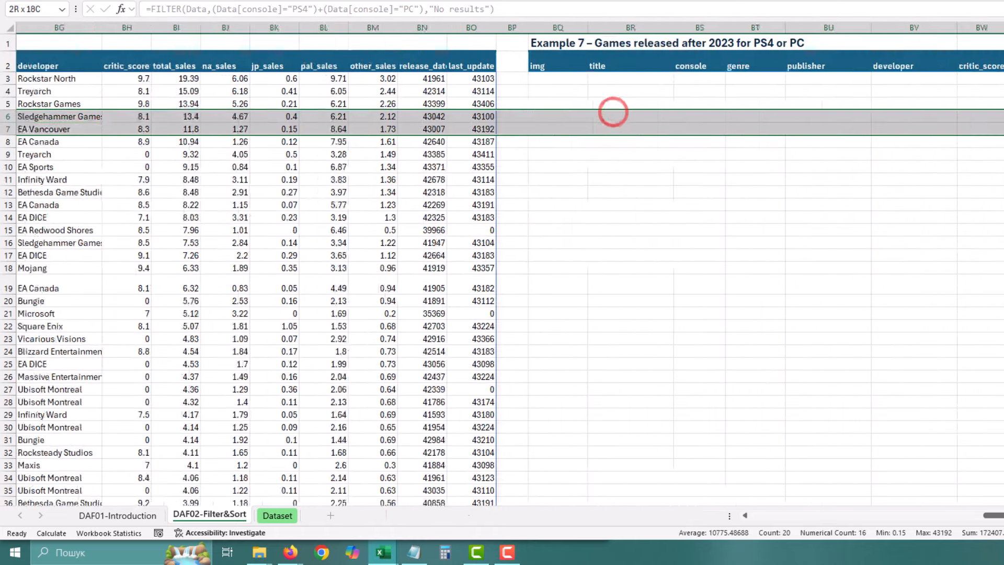
{"action": "left_click", "coordinate": [176, 52]}
{"action": "key", "text": "Left"}
{"action": "key", "text": "Left"}
{"action": "key", "text": "Left"}
{"action": "key", "text": "Left"}
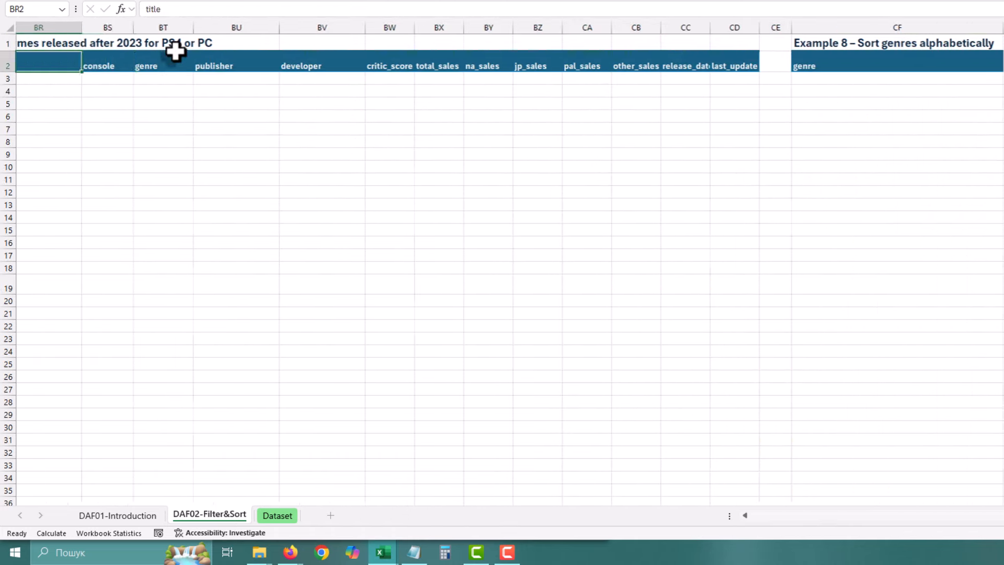
{"action": "left_click", "coordinate": [134, 43]}
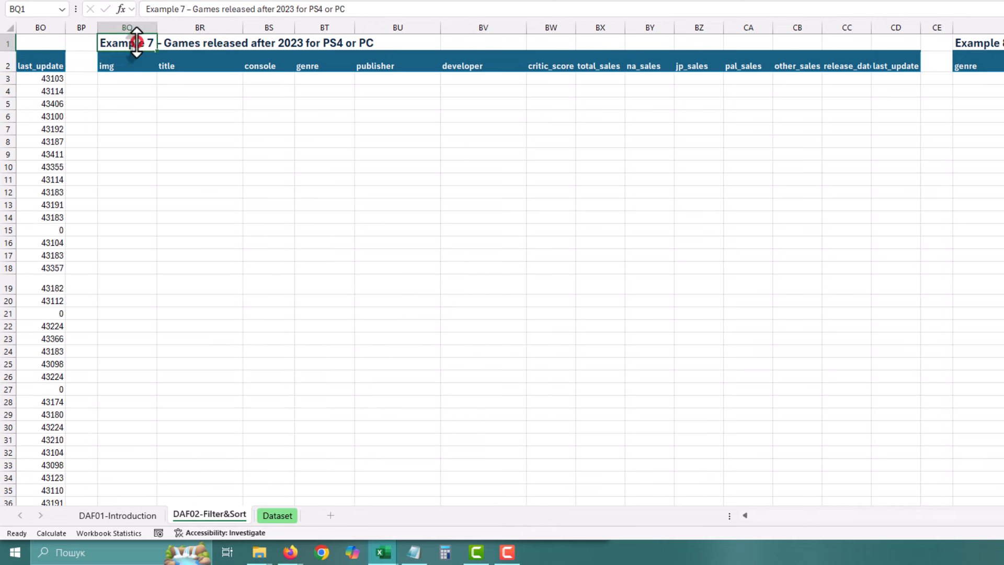
{"action": "left_click_drag", "start_coordinate": [219, 9], "coordinate": [374, 15]}
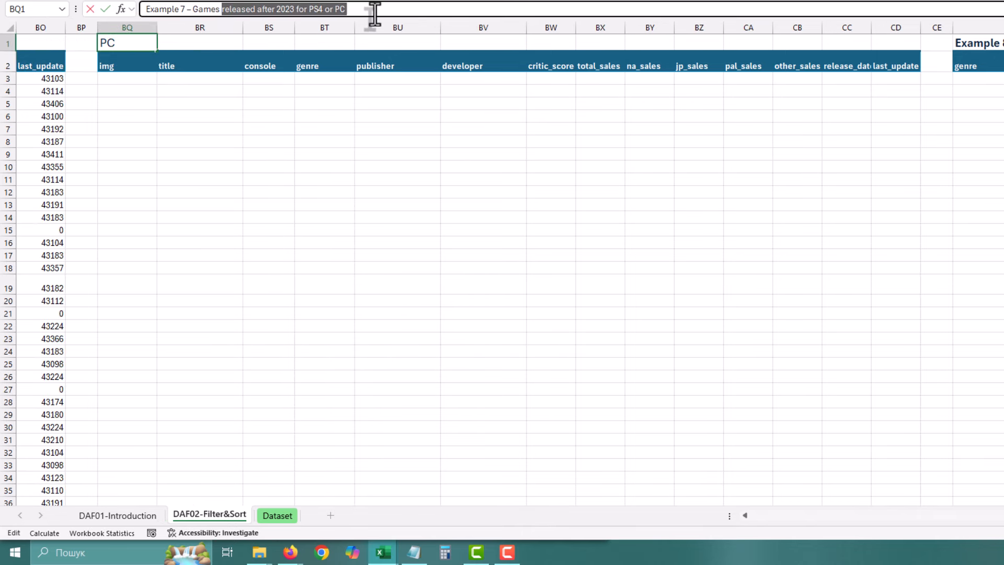
{"action": "key", "text": "Return"}
Start a FILTER formula in BQ3 under Example 7 with the Data table from the Dataset sheet as its array
{"action": "left_click", "coordinate": [119, 78]}
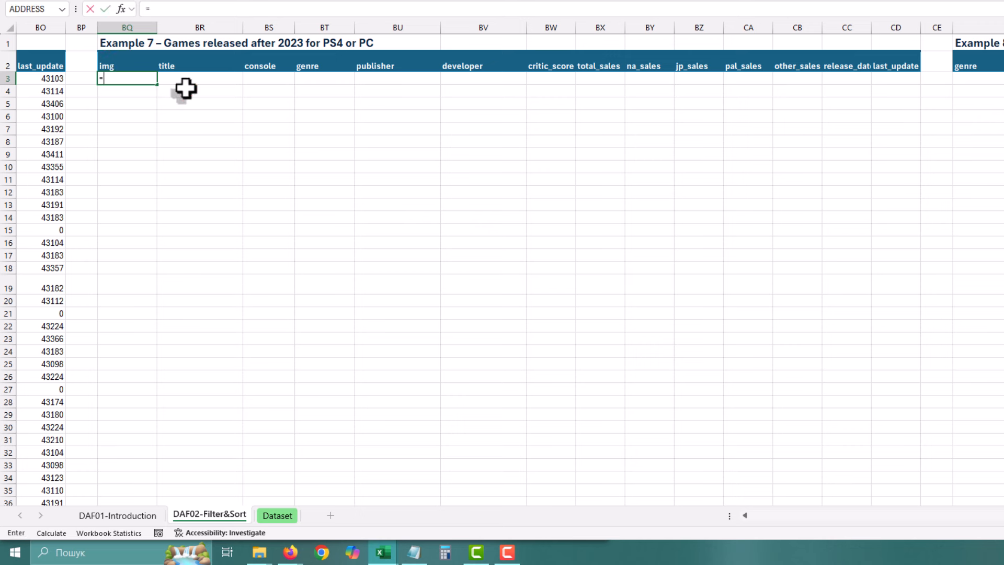
{"action": "type", "text": "=FIL"}
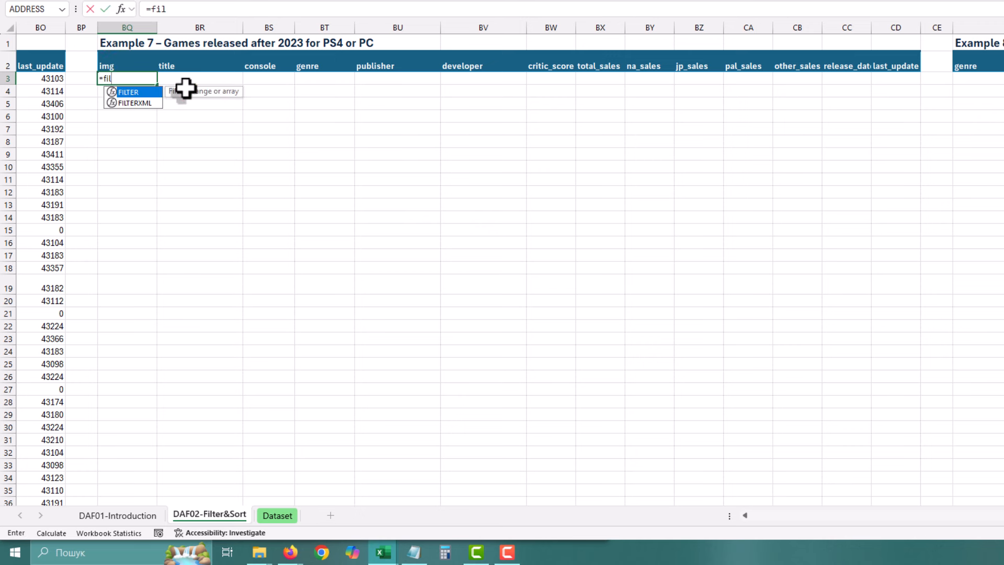
{"action": "key", "text": "Tab"}
{"action": "left_click", "coordinate": [277, 515]}
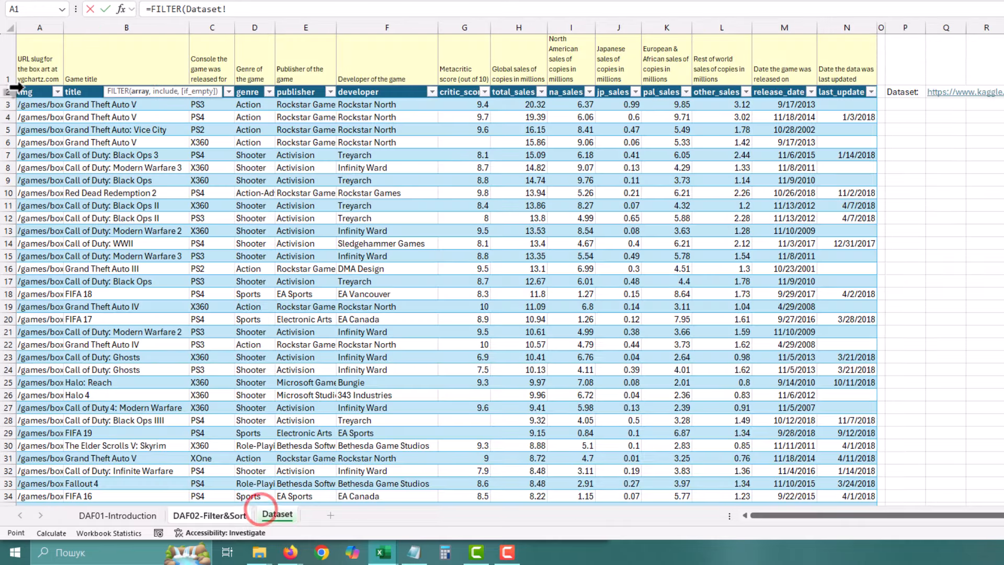
{"action": "left_click", "coordinate": [22, 82]}
{"action": "type", "text": ","}
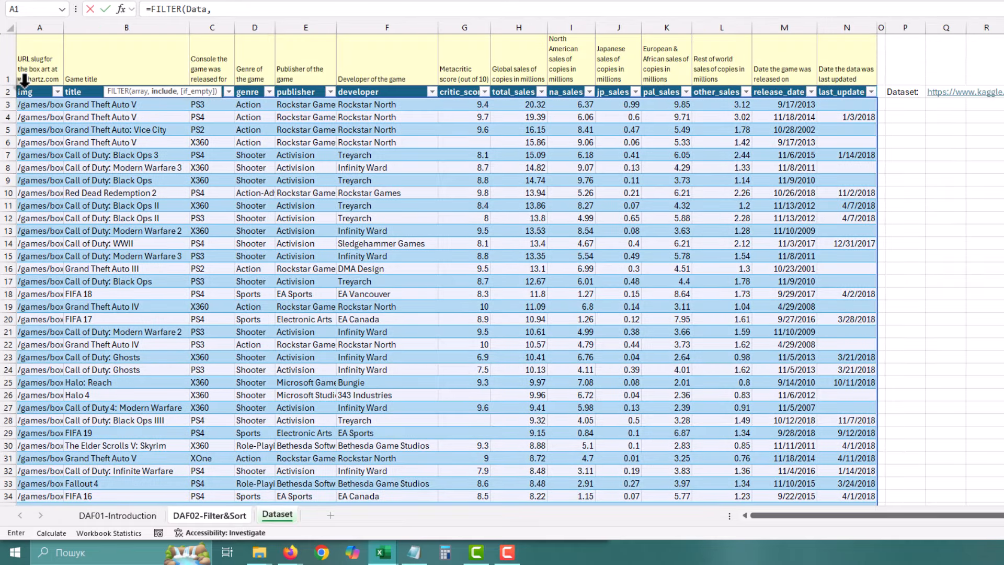
{"action": "left_click", "coordinate": [238, 516]}
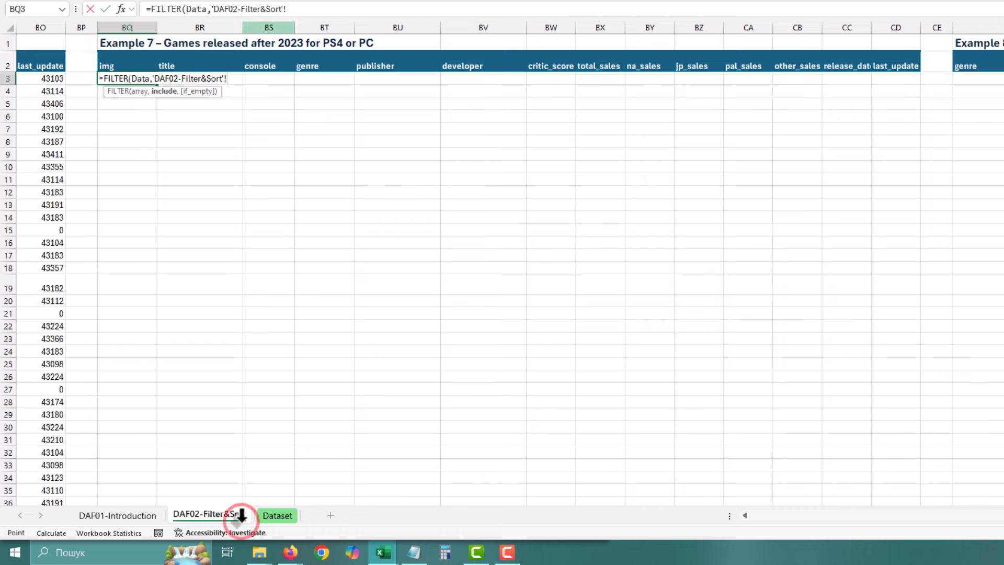
{"action": "left_click", "coordinate": [285, 518]}
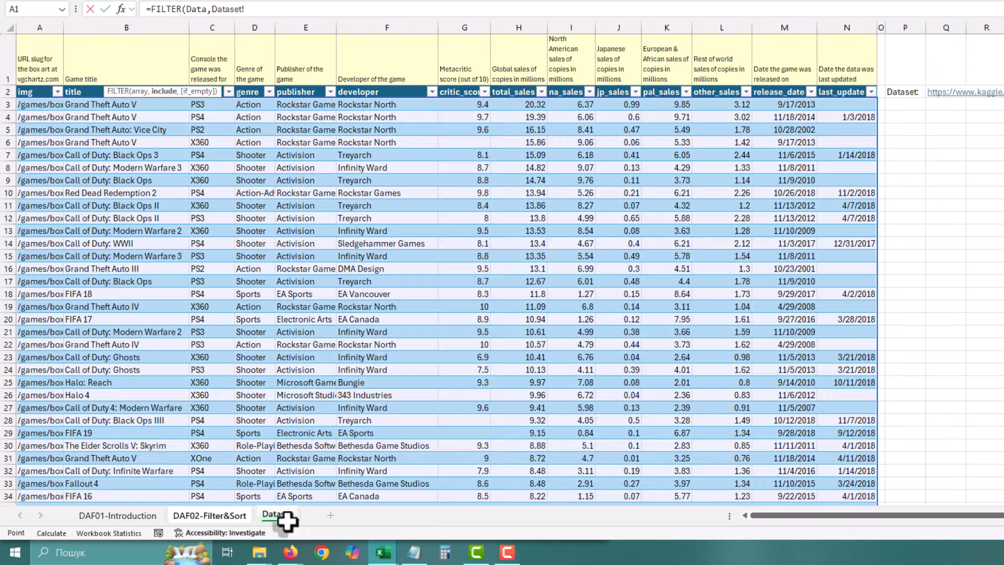
{"action": "left_click", "coordinate": [339, 17]}
{"action": "key", "text": "BackSpace"}
{"action": "key", "text": "BackSpace"}
{"action": "key", "text": "BackSpace"}
{"action": "key", "text": "BackSpace"}
{"action": "key", "text": "BackSpace"}
{"action": "key", "text": "BackSpace"}
{"action": "key", "text": "BackSpace"}
{"action": "key", "text": "BackSpace"}
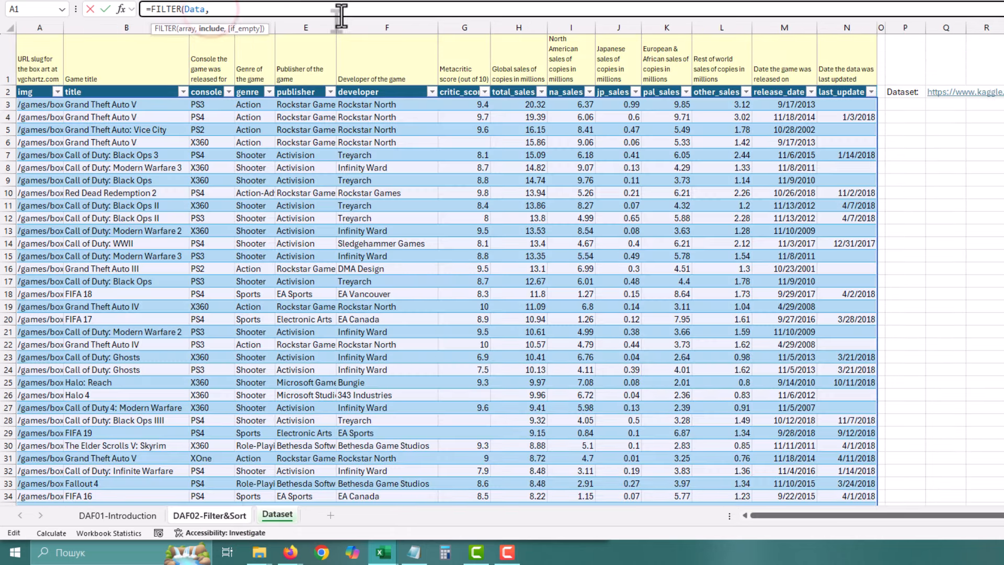
Add the condition (Year(Data[release_date])>2023) to the Example 7 formula, followed by *( for an AND combination
{"action": "type", "text": "(Year("}
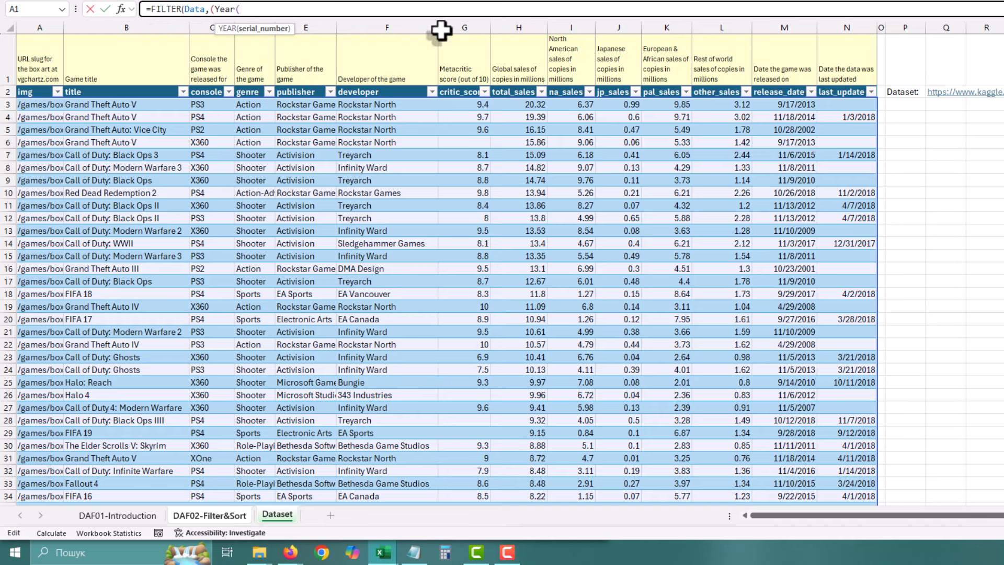
{"action": "left_click", "coordinate": [786, 86]}
{"action": "type", "text": ")"}
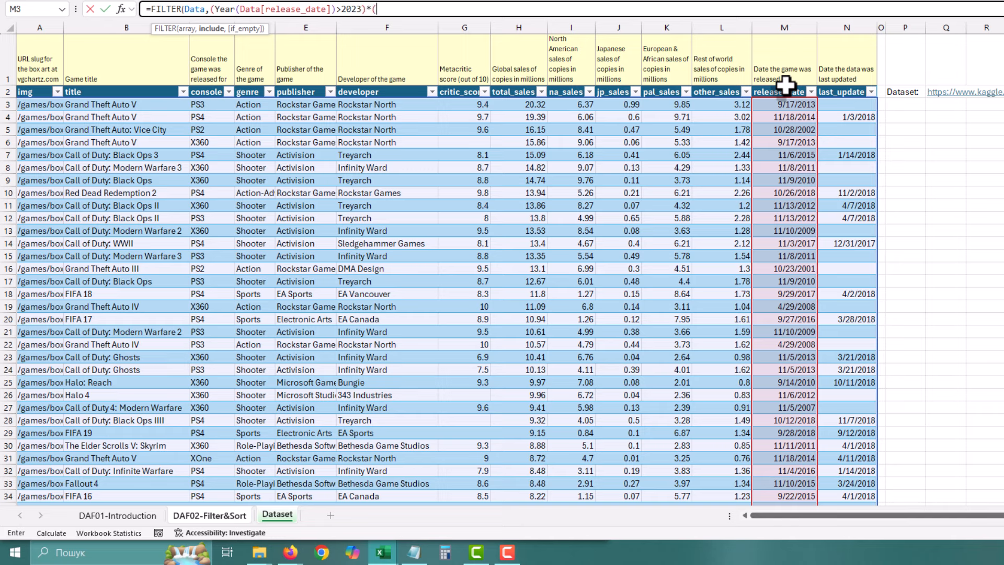
{"action": "type", "text": ">2023)*("}
Complete the Example 7 formula with ((Data[console]="PS4")+(Data[console]="PC")) as the second factor and "no results" as the fallback, and commit it
{"action": "left_click", "coordinate": [203, 85]}
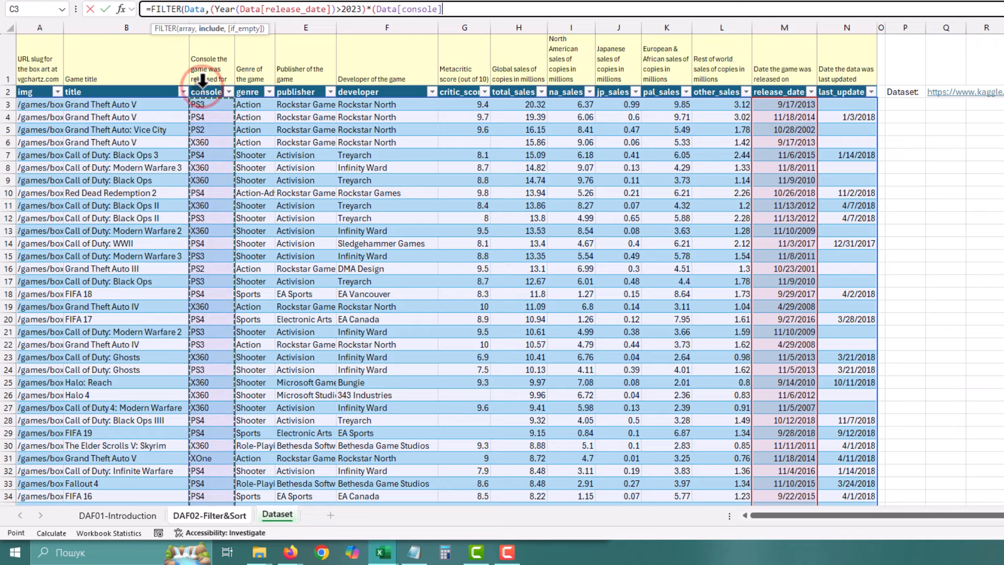
{"action": "type", "text": "=\"PS4"}
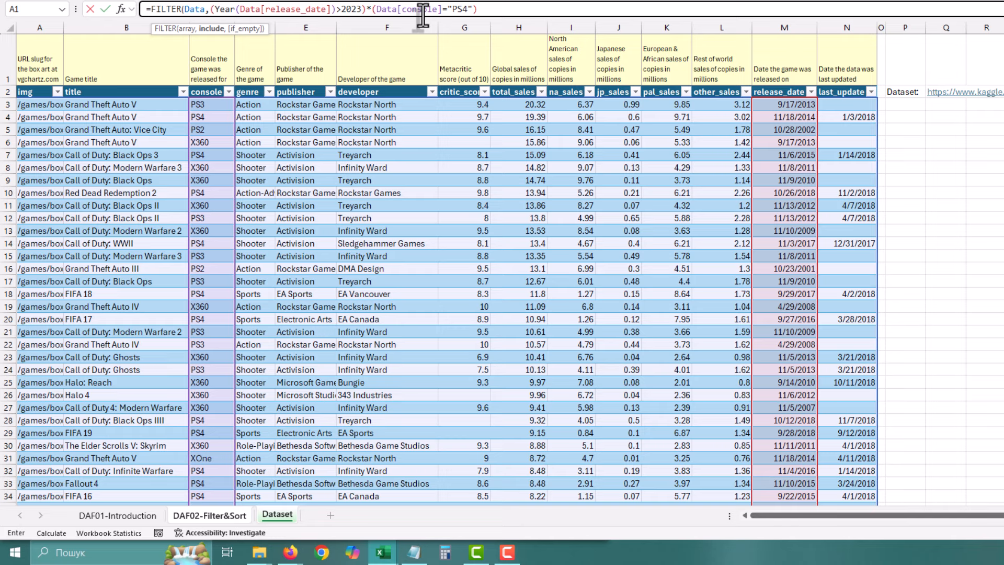
{"action": "left_click", "coordinate": [374, 9]}
{"action": "type", "text": "("}
{"action": "left_click", "coordinate": [521, 8]}
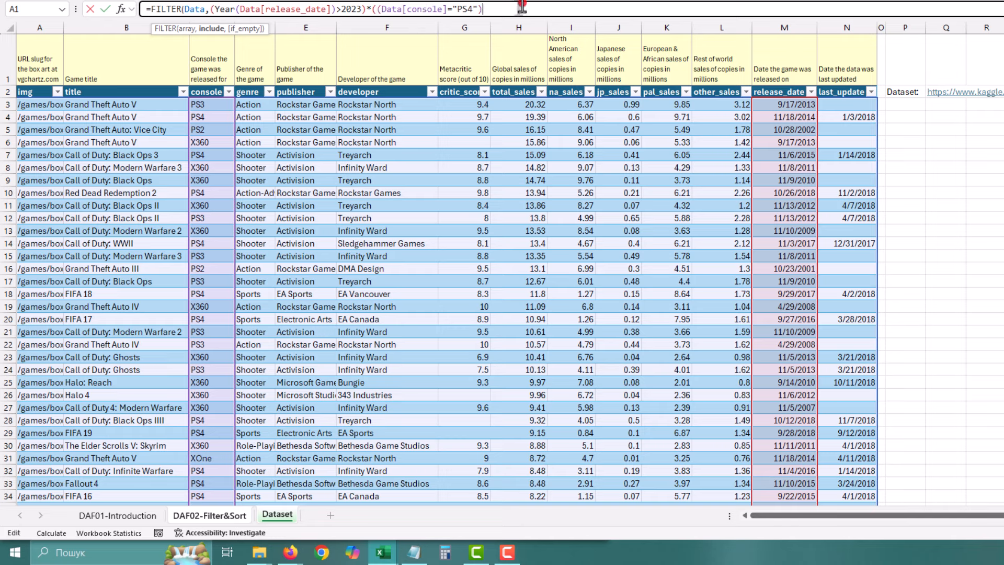
{"action": "type", "text": "+("}
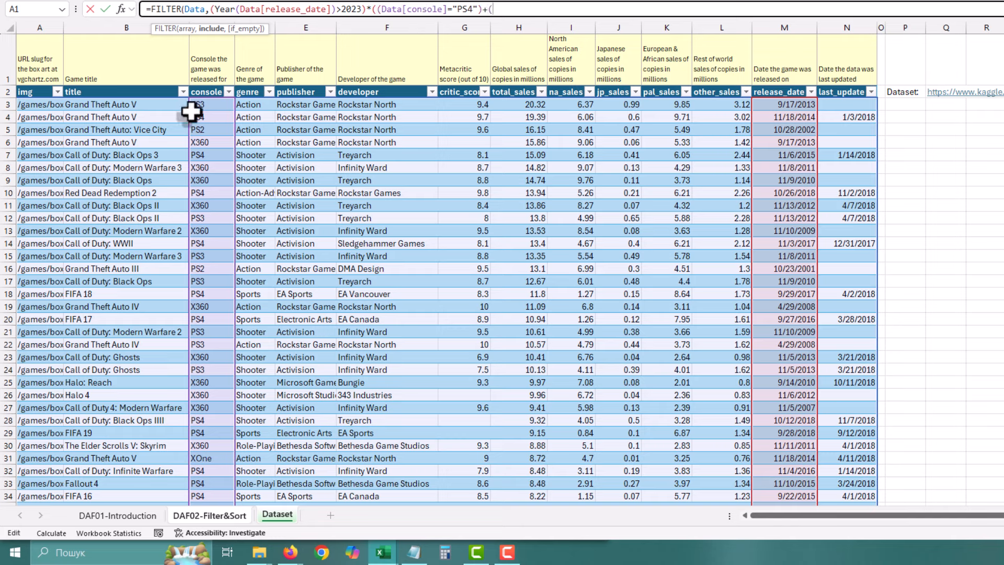
{"action": "left_click", "coordinate": [209, 90]}
{"action": "type", "text": "=\"PP"}
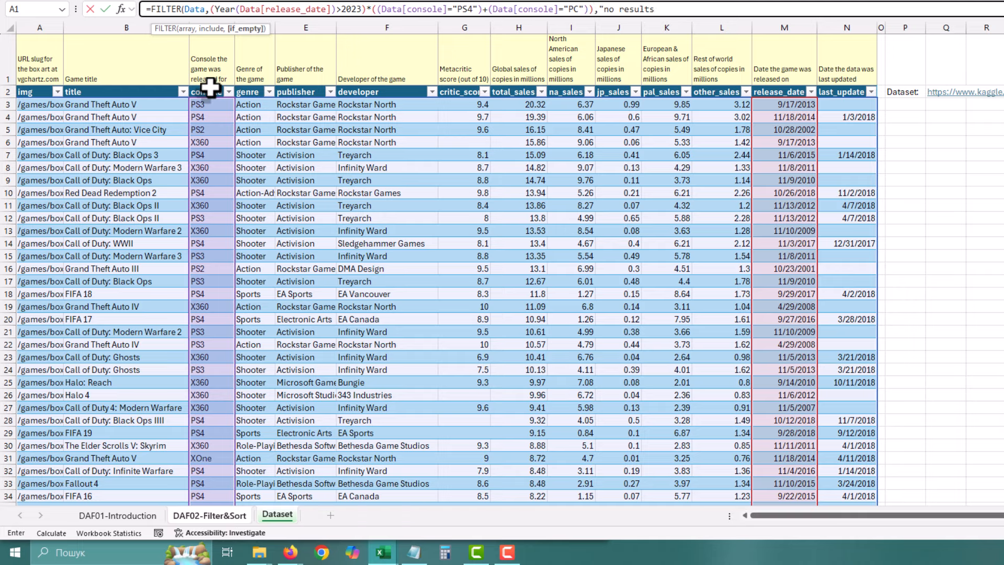
{"action": "key", "text": "Return"}
Go through the result rows of Example 7 one by one from row 3 to row 7
{"action": "left_click", "coordinate": [135, 77]}
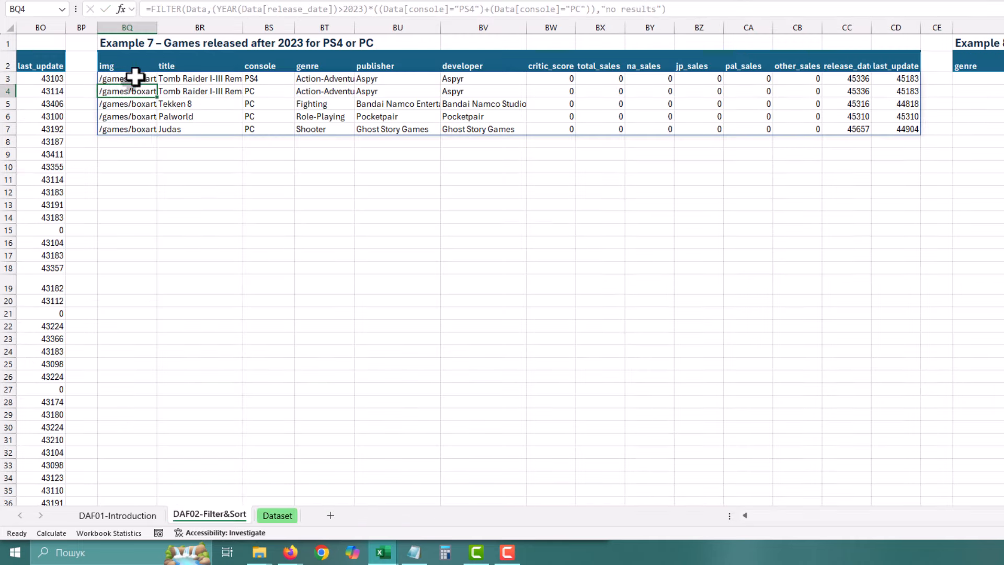
{"action": "left_click", "coordinate": [145, 105]}
{"action": "left_click", "coordinate": [146, 116]}
{"action": "left_click", "coordinate": [146, 130]}
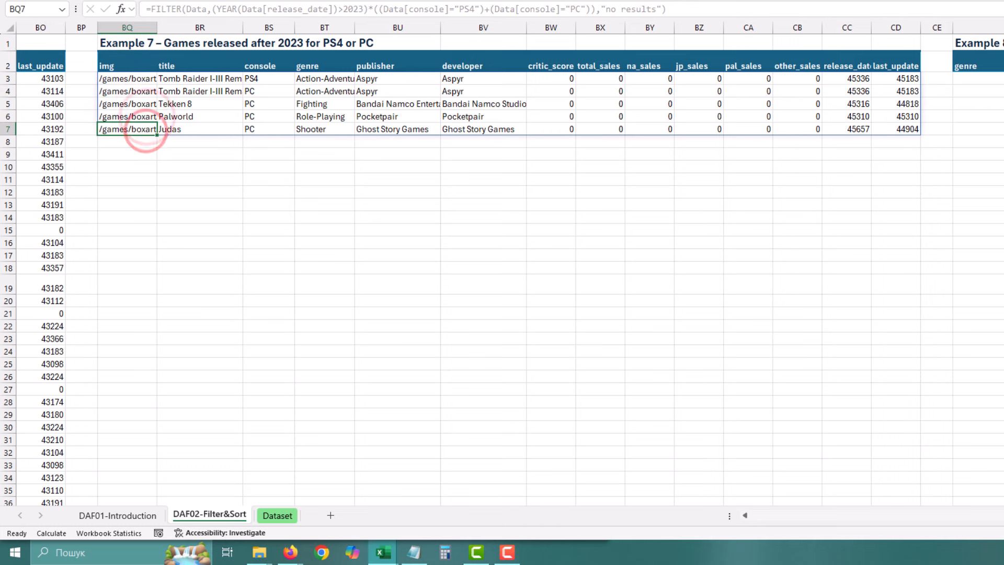
Move to the empty Example 8 area and read its title about sorting genres
{"action": "left_click", "coordinate": [994, 79]}
{"action": "left_click", "coordinate": [1003, 79]}
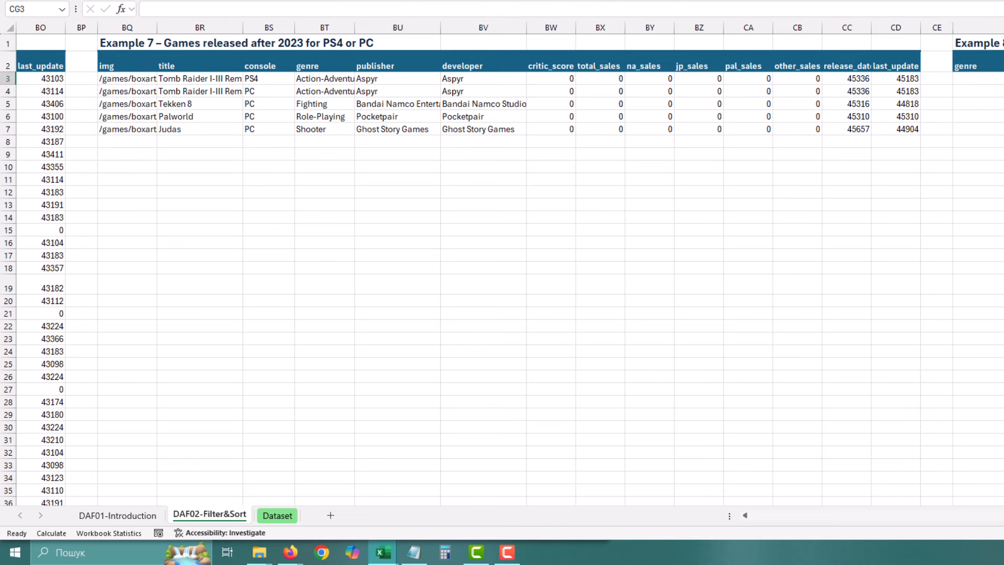
{"action": "left_click", "coordinate": [994, 79]}
{"action": "left_click", "coordinate": [994, 44]}
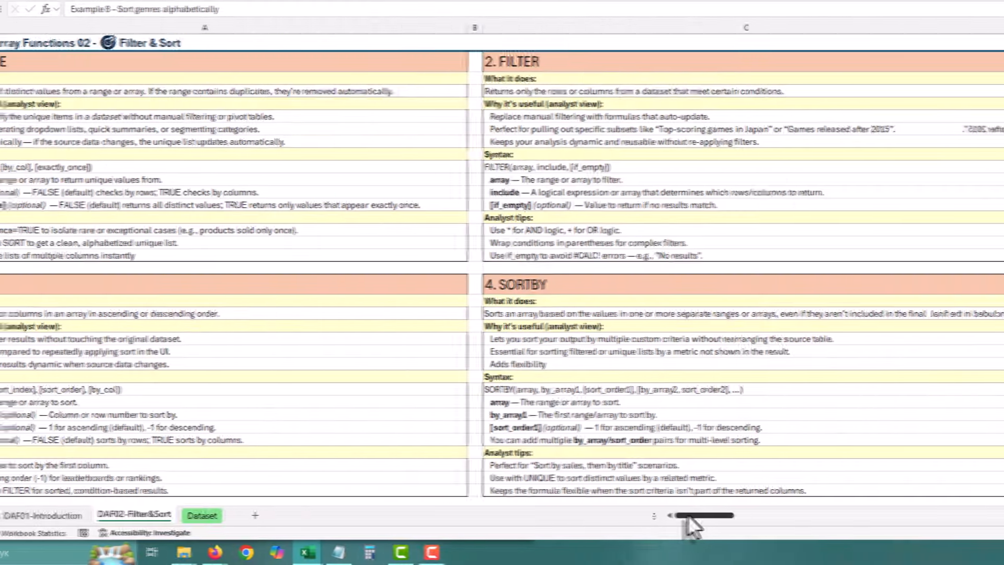
Return to the SORT reference block and read what the function does and why it is useful, in rows 19 to 23
{"action": "left_click", "coordinate": [276, 271]}
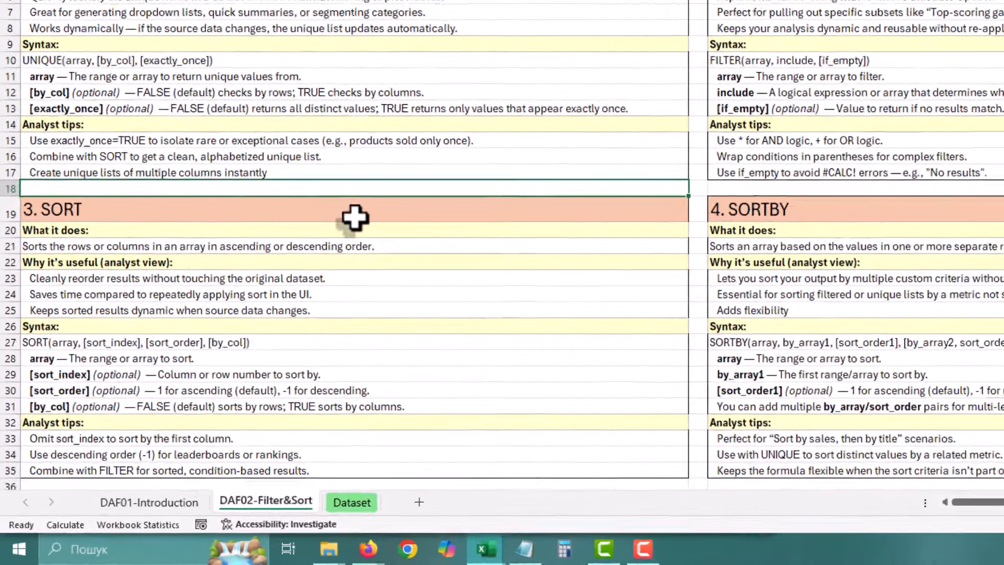
{"action": "left_click", "coordinate": [279, 287]}
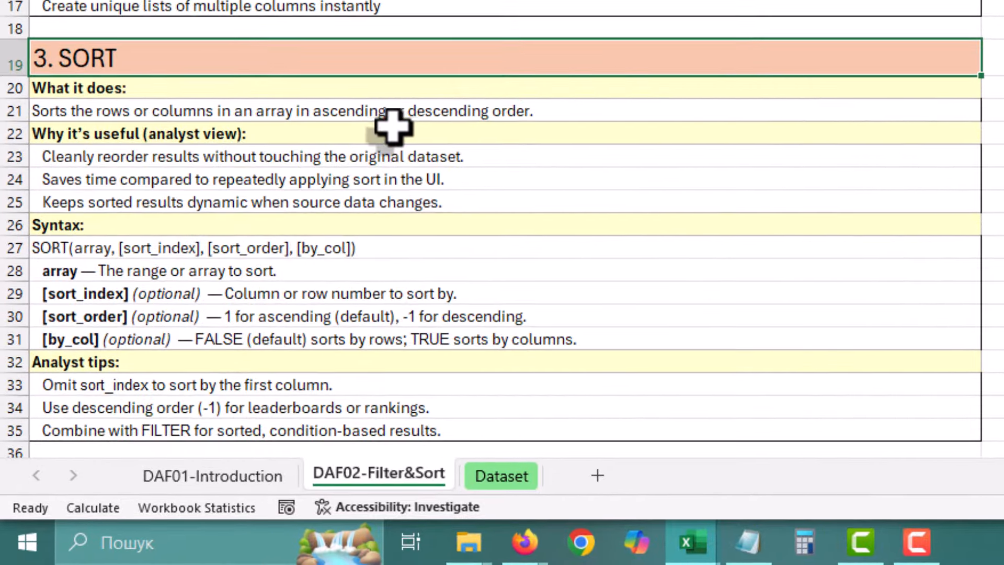
{"action": "left_click", "coordinate": [387, 134]}
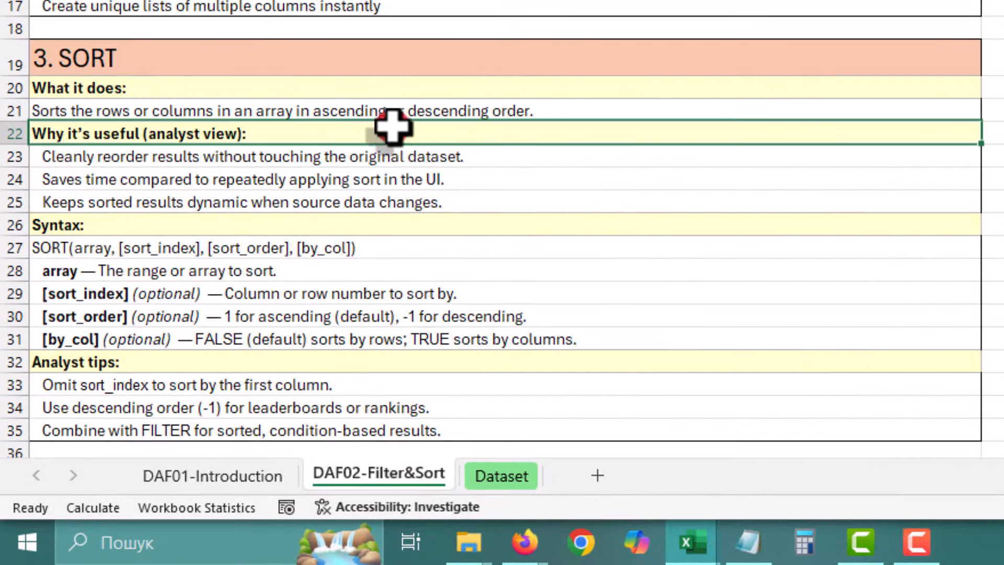
{"action": "left_click", "coordinate": [386, 112]}
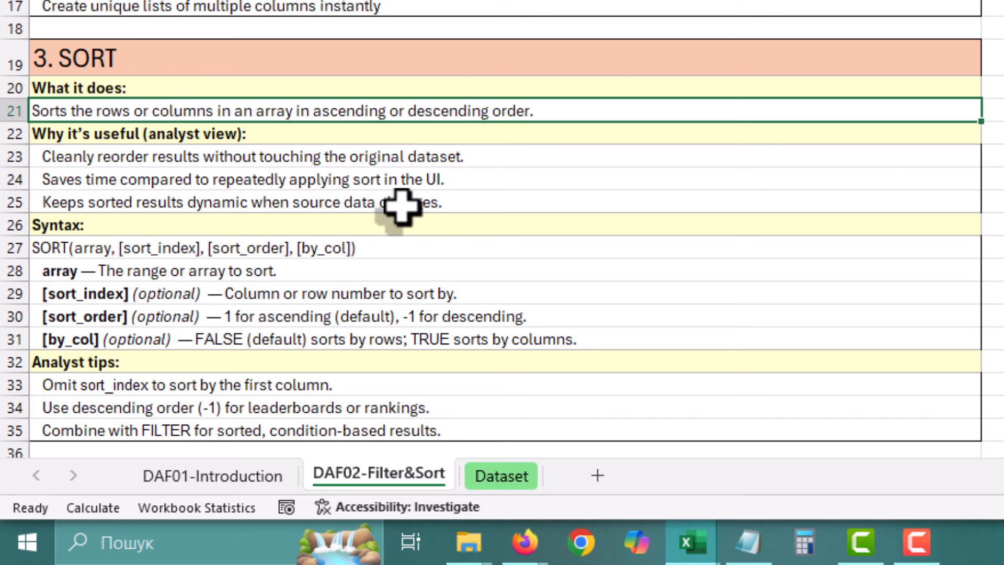
{"action": "key", "text": "Down"}
{"action": "left_click", "coordinate": [403, 160]}
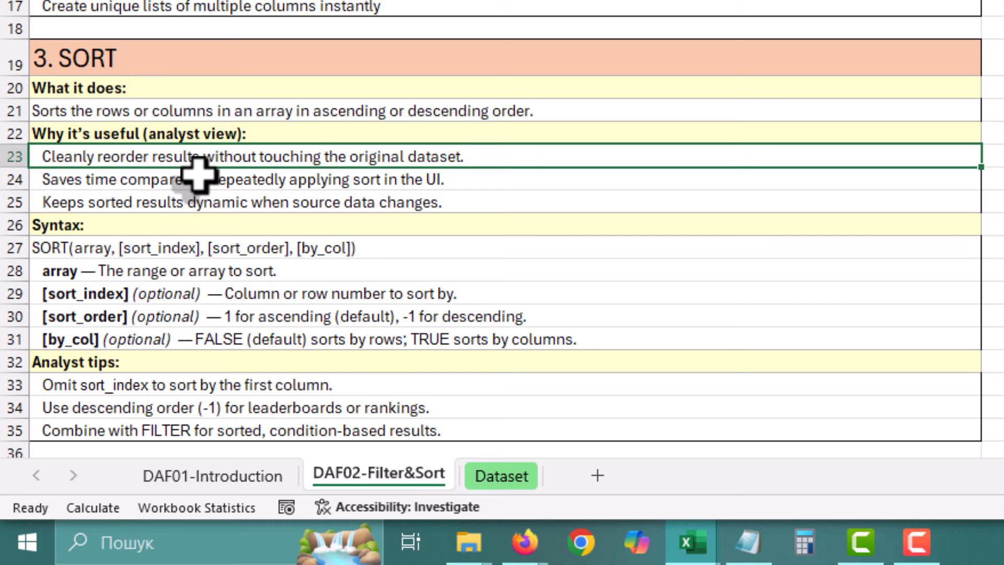
Examine the SORT syntax line in row 27 and the explanations of its arguments through sort_order in row 30
{"action": "left_click", "coordinate": [172, 247]}
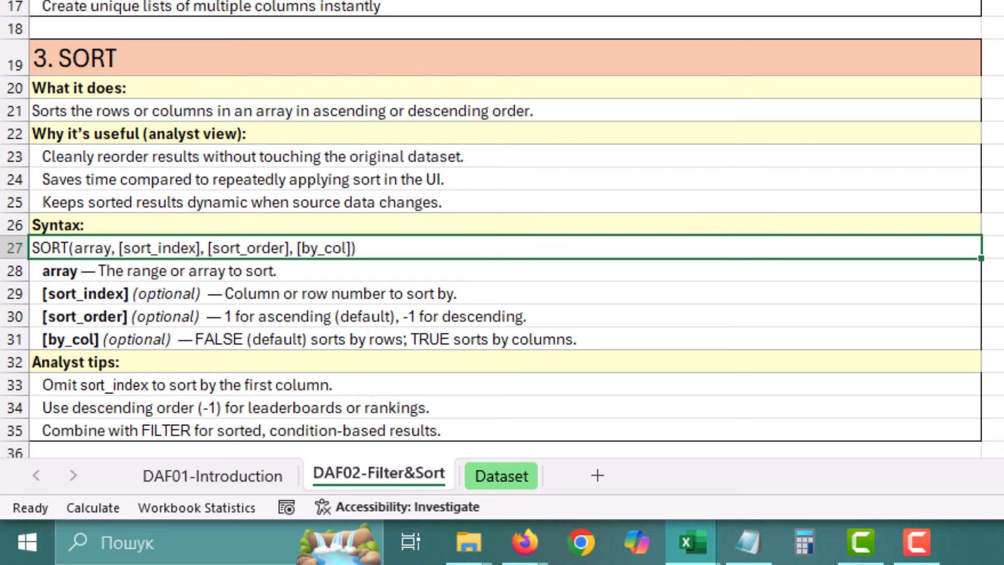
{"action": "key", "text": "F2"}
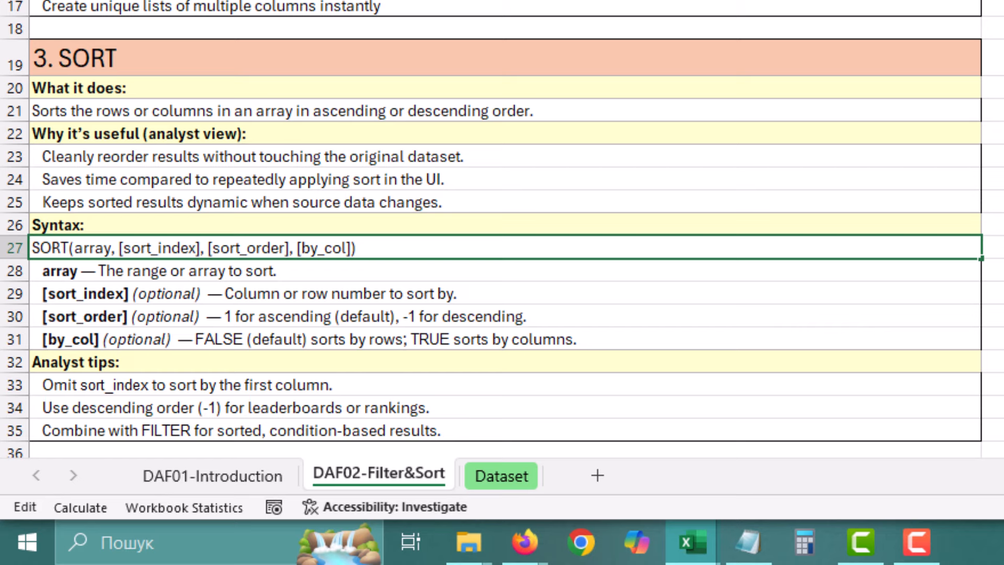
{"action": "left_click", "coordinate": [277, 295]}
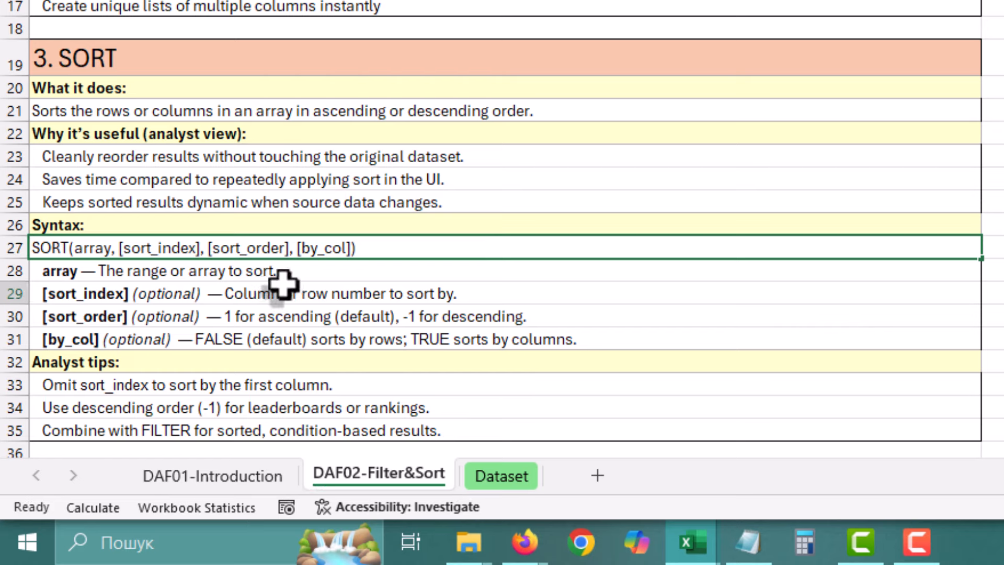
{"action": "left_click", "coordinate": [256, 318]}
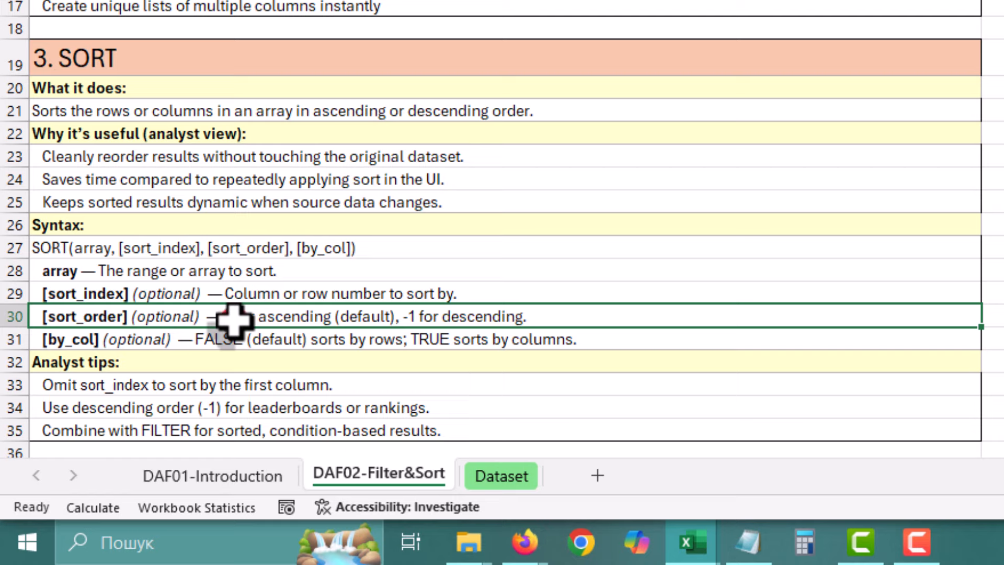
{"action": "left_click", "coordinate": [233, 320]}
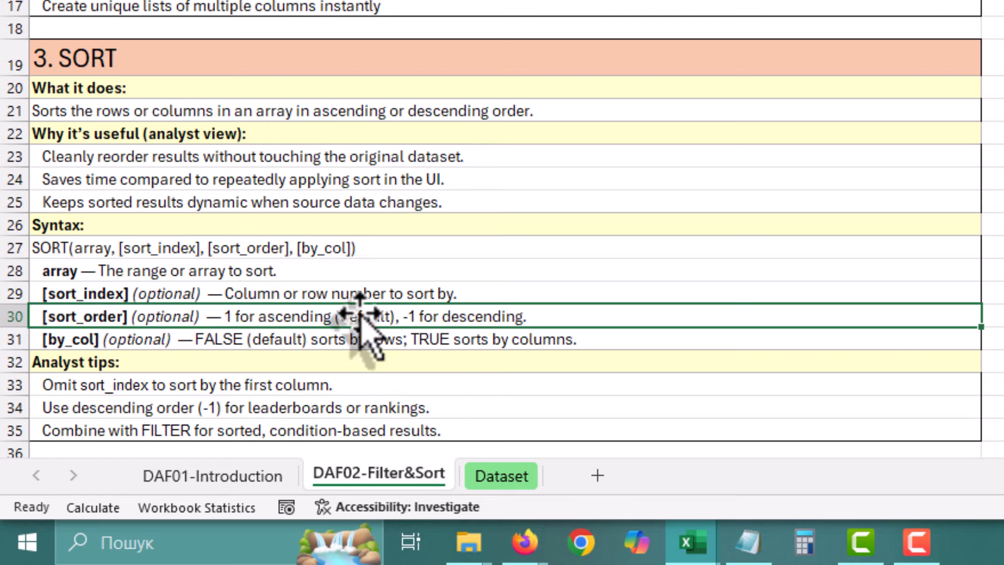